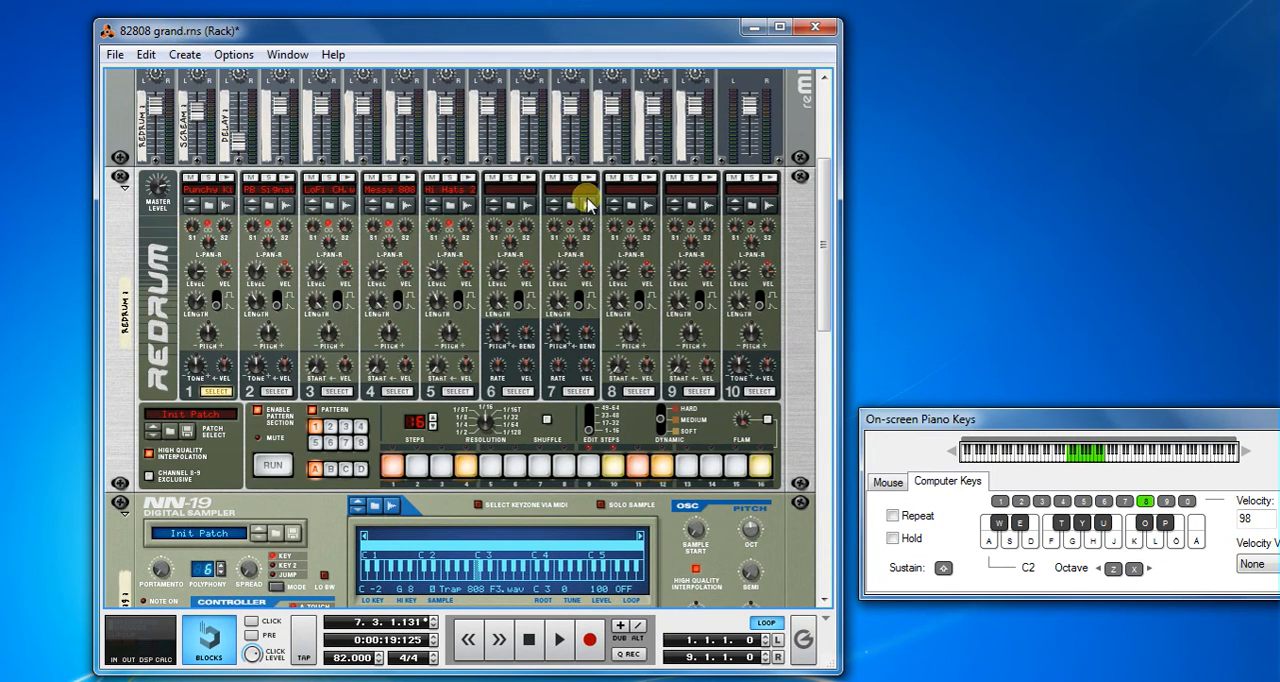
- Restart the 82808 grand song from the beginning and leave edit mode in its sequencer to view all tracks
left_click(526, 643)
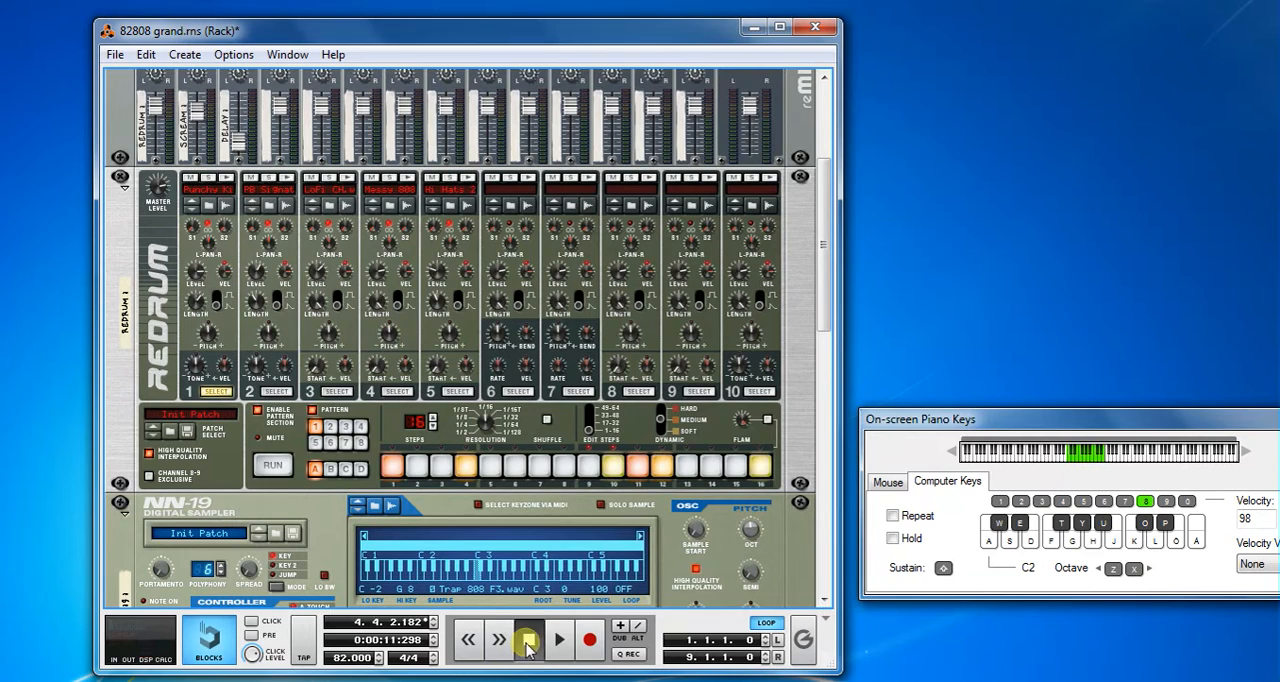
left_click(527, 643)
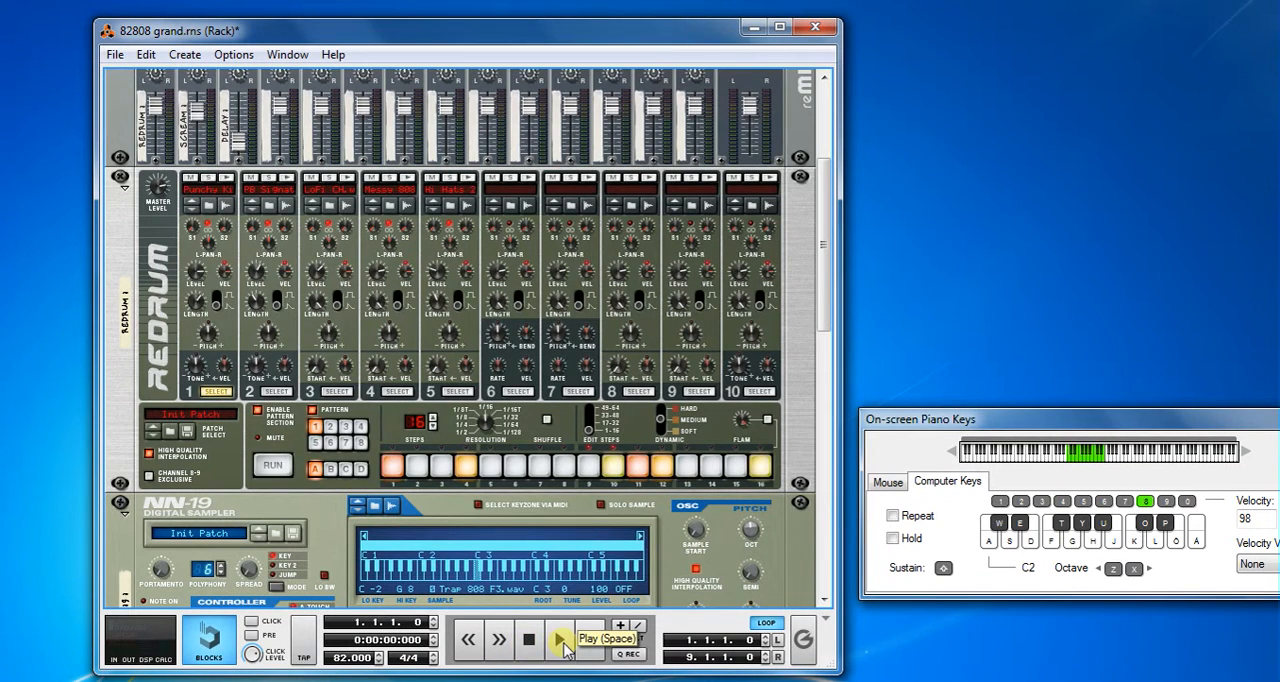
left_click(561, 642)
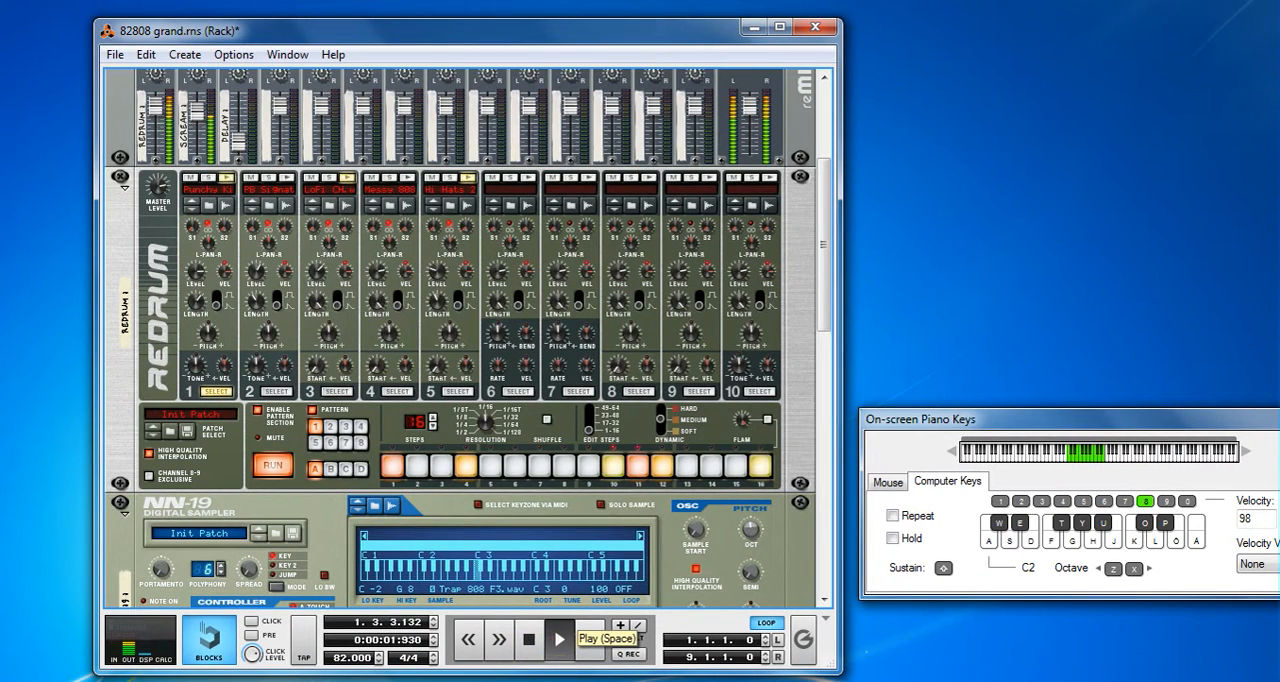
left_click(651, 574)
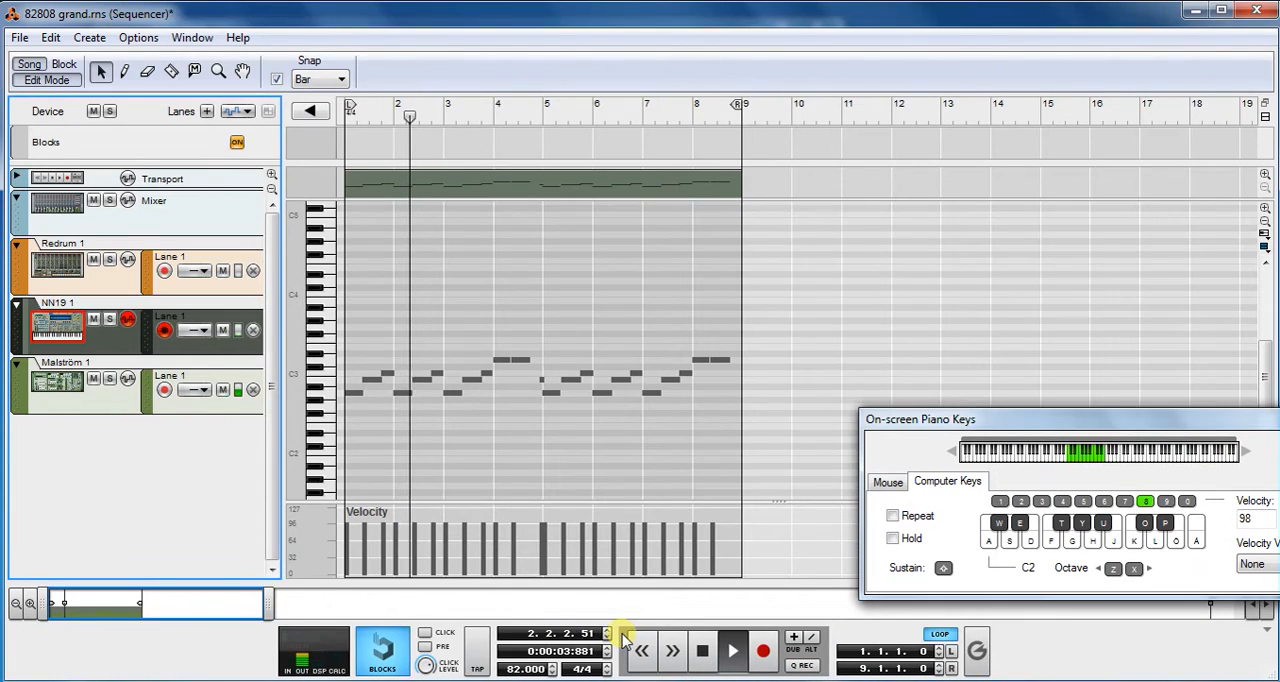
left_click(45, 83)
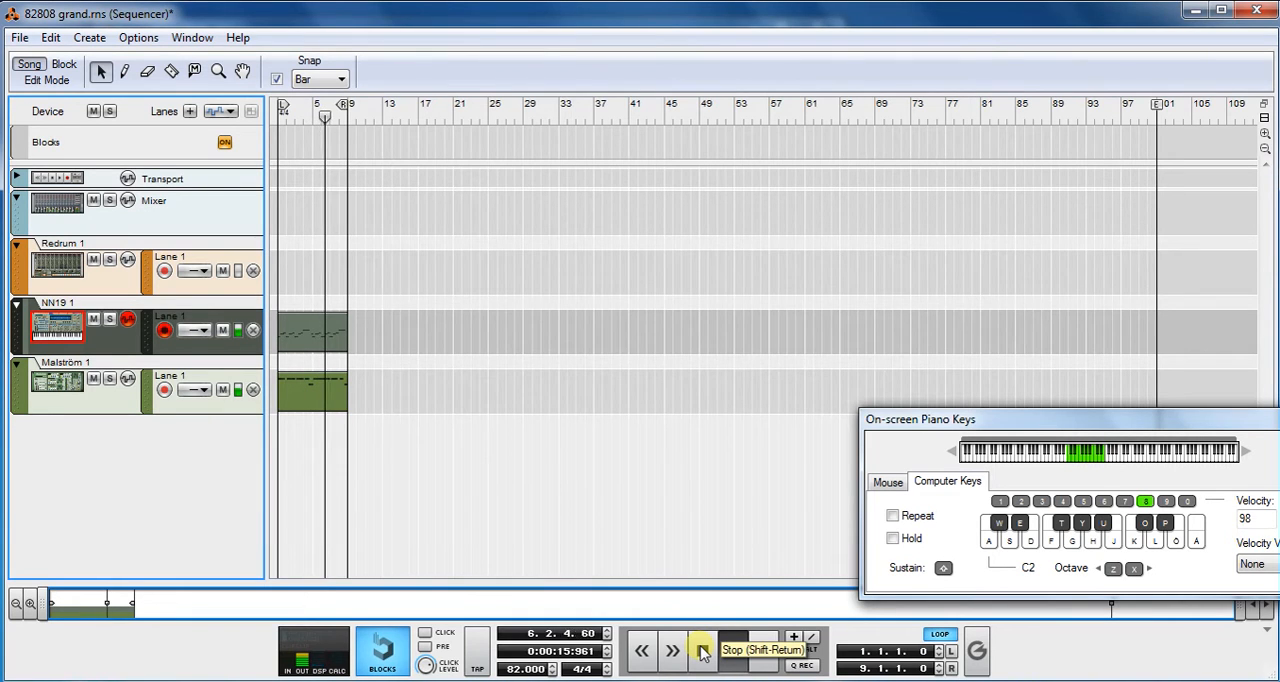
- Listen to the Redrum 1, NN19 1 and Malström 1 tracks one at a time by soloing and unsoloing each
left_click(110, 260)
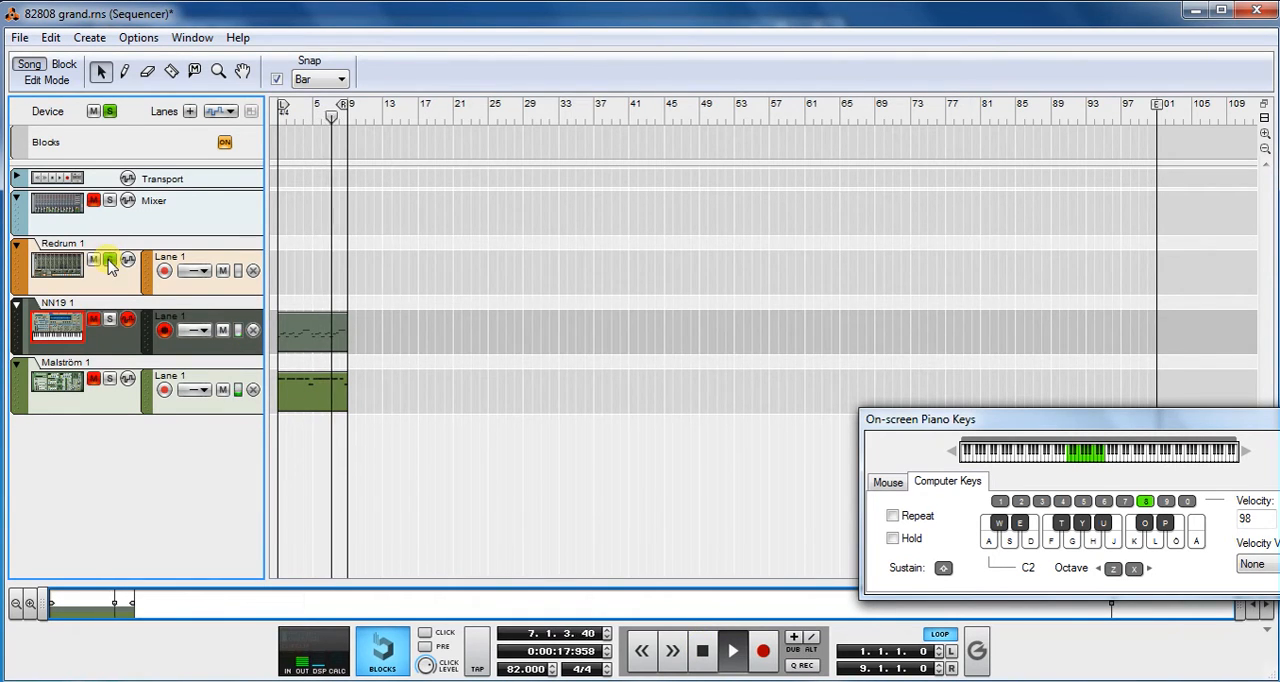
left_click(110, 260)
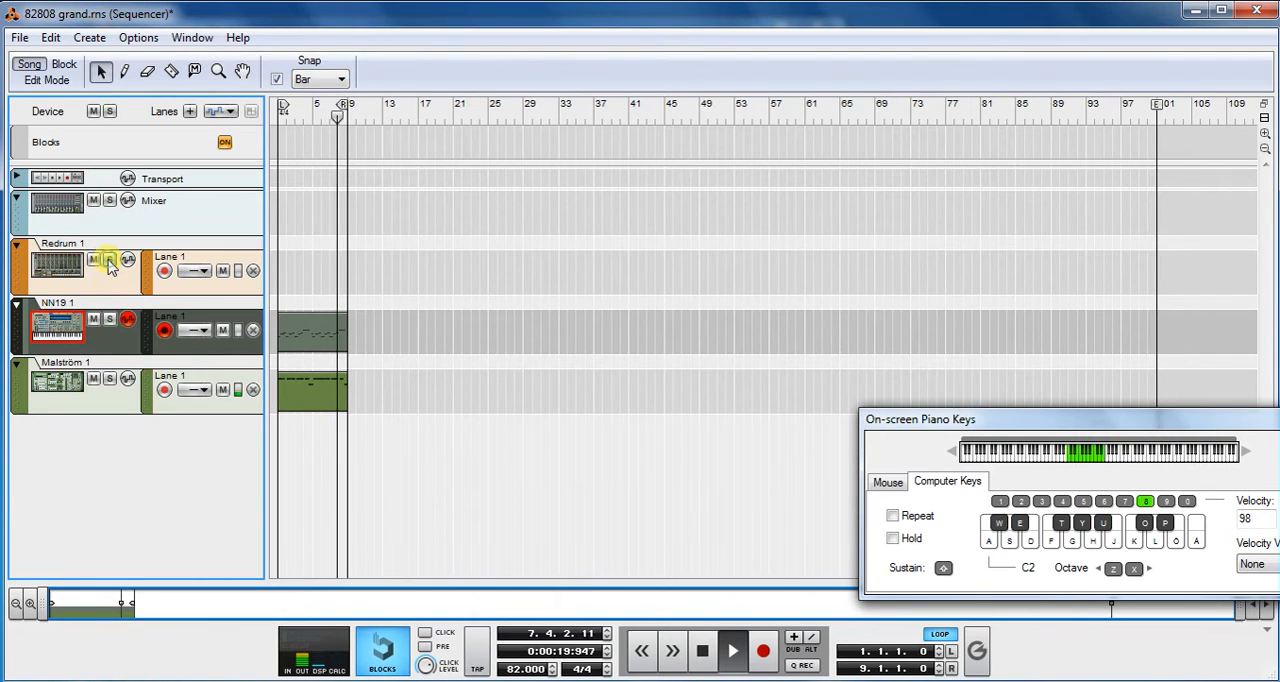
left_click(110, 319)
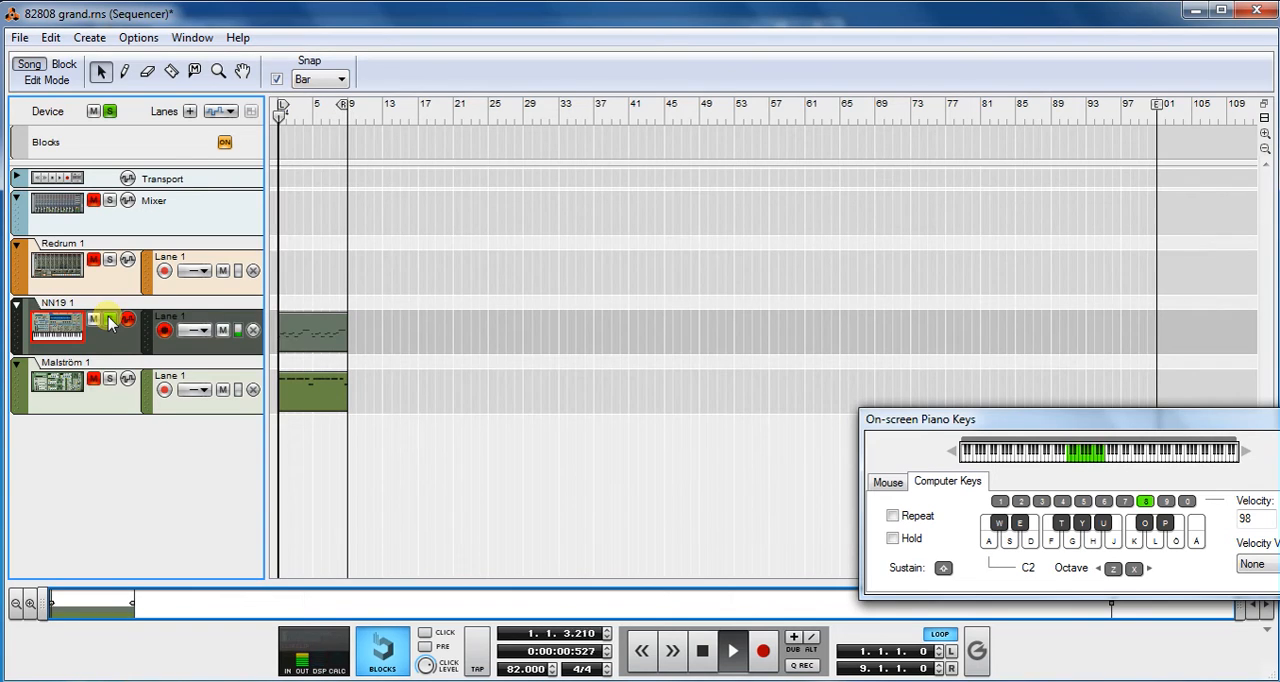
left_click(110, 319)
left_click(110, 378)
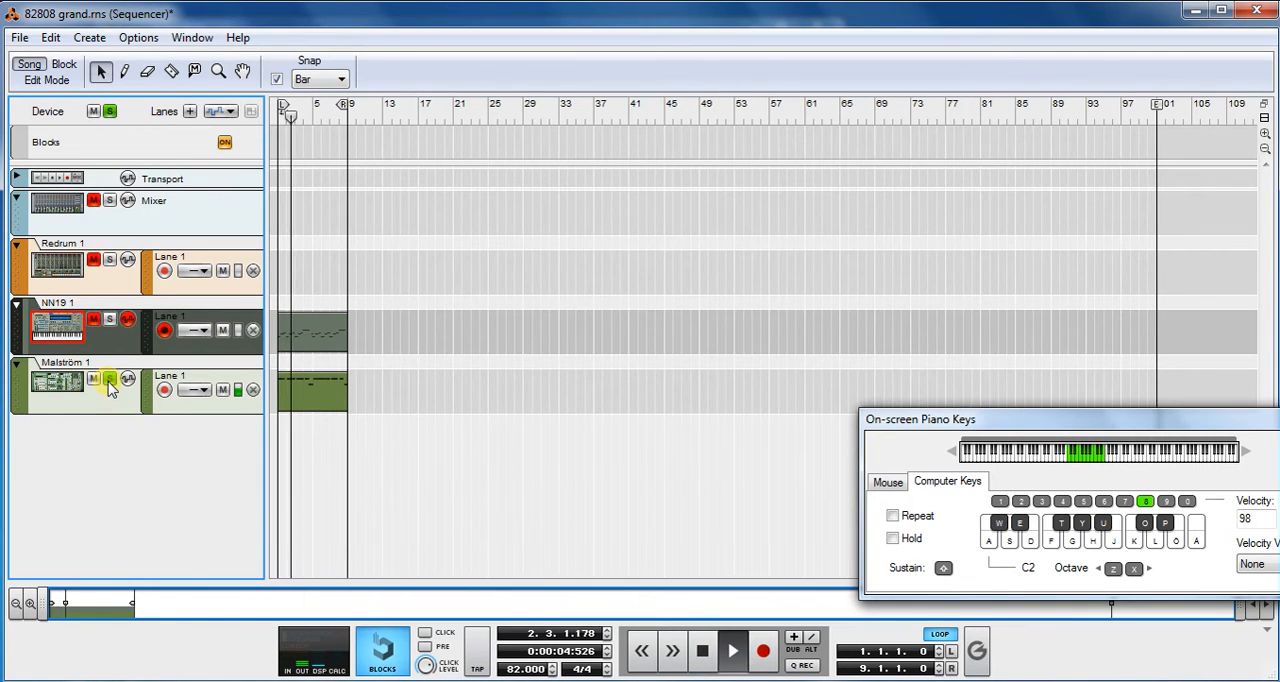
left_click(109, 380)
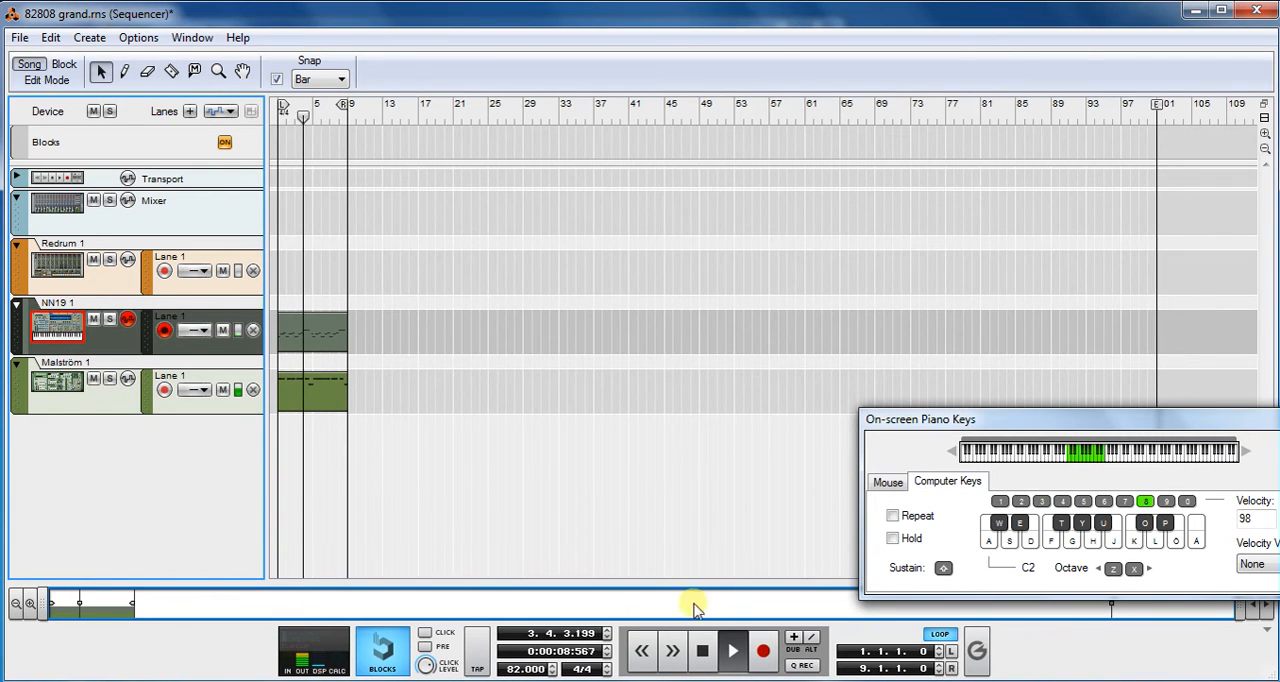
- Return to the song's rack window, stop playback and reset the position to the song start
left_click(460, 591)
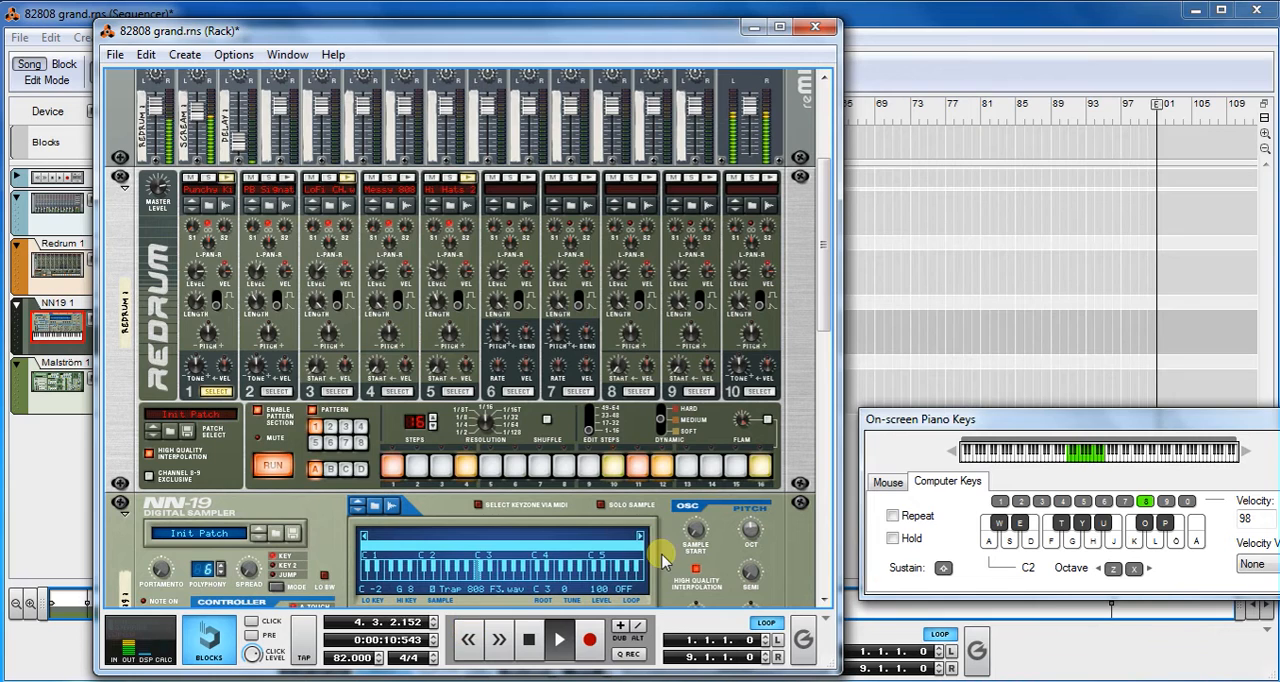
left_click(532, 640)
left_click(532, 640)
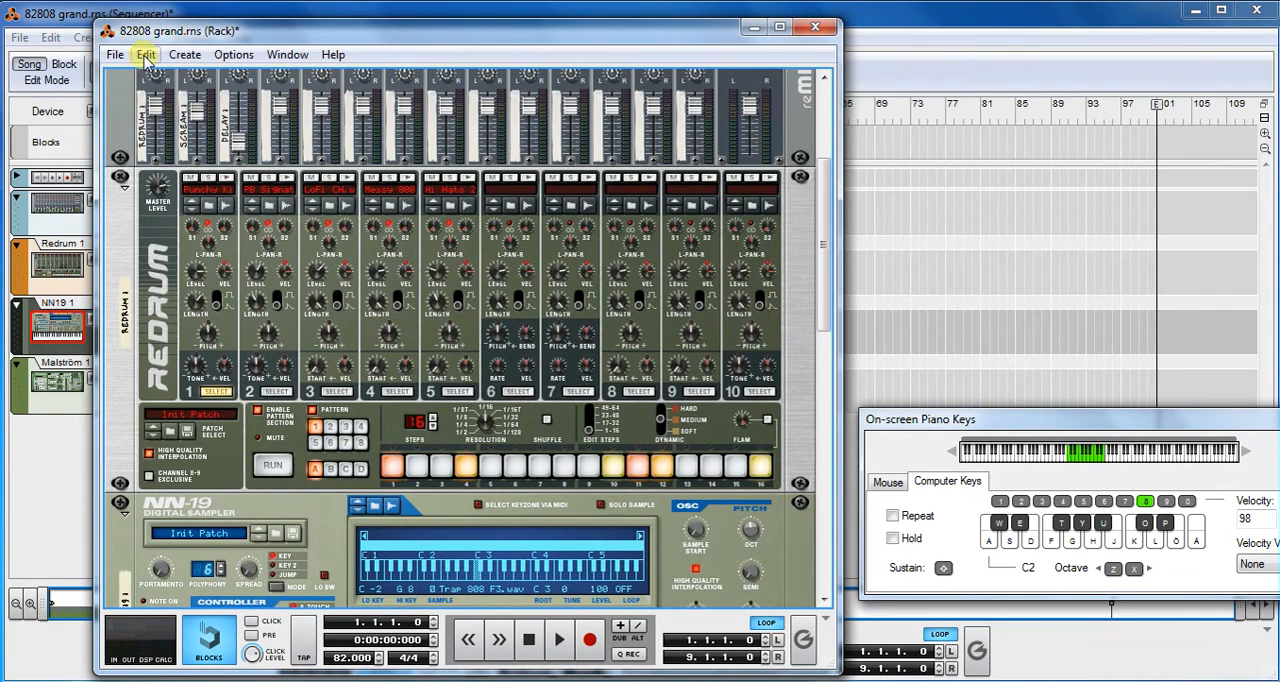
- Create a new song document and move its window clear of the existing rack
left_click(113, 56)
left_click(144, 77)
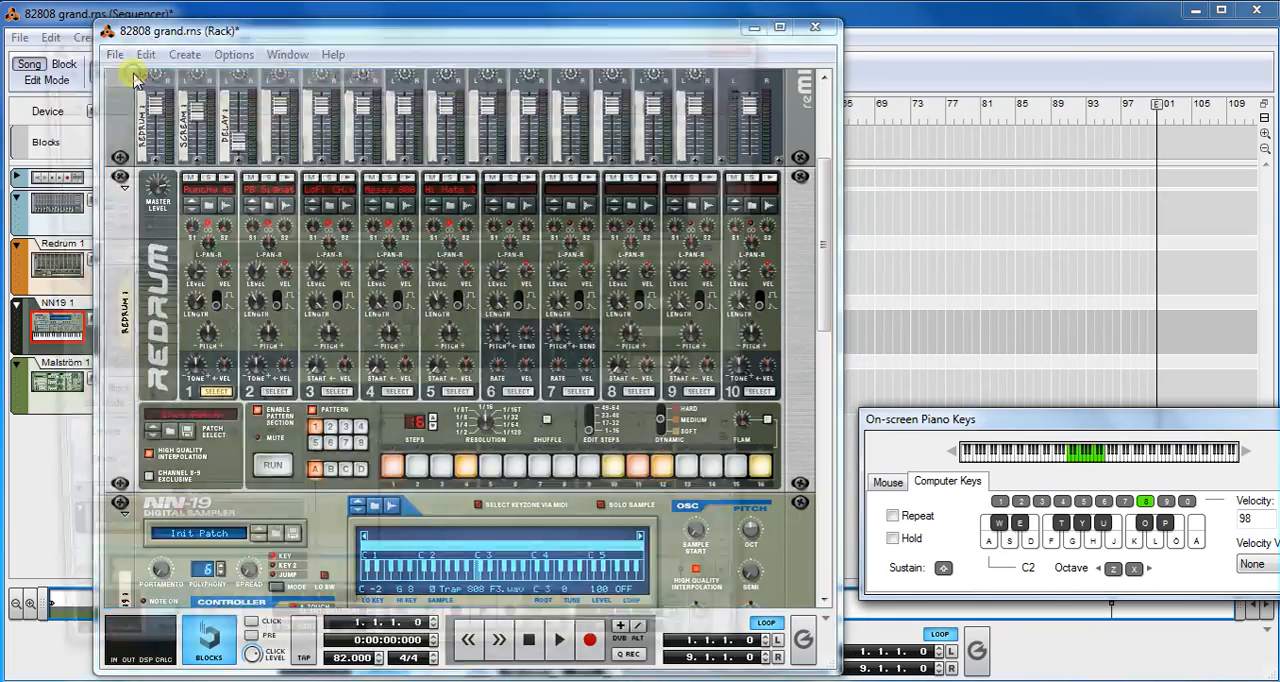
left_click_drag(255, 48, 570, 19)
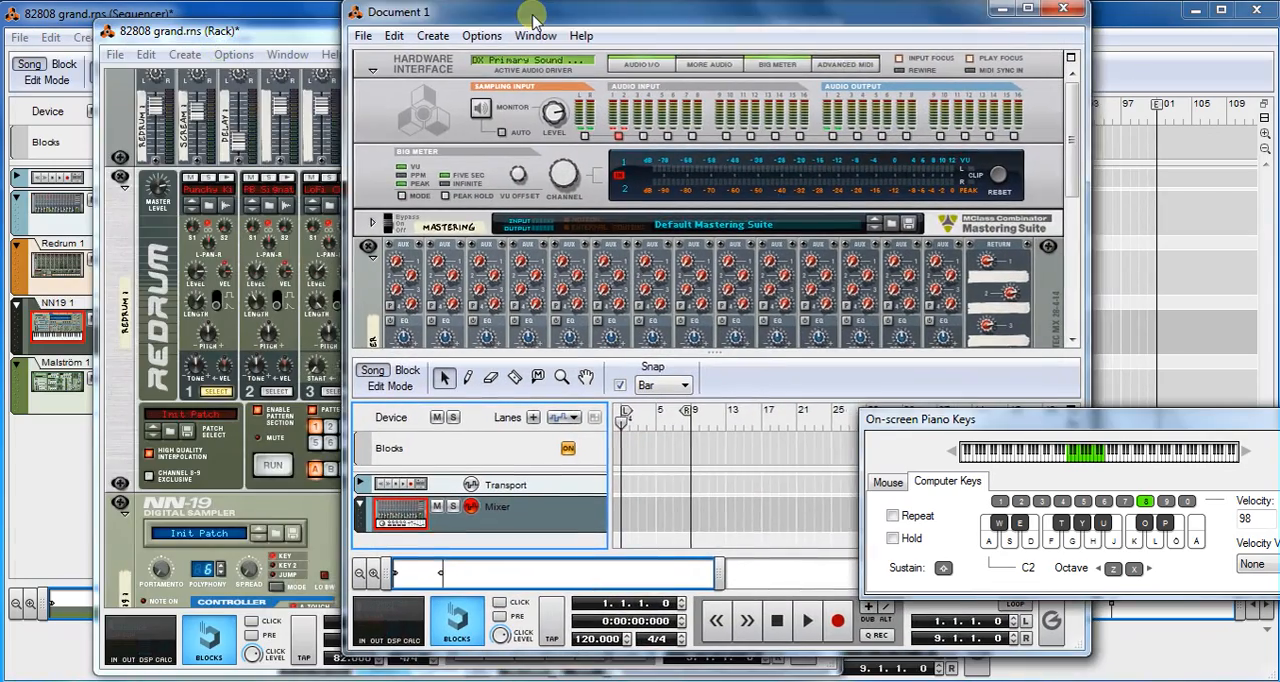
- Add a Redrum Drum Computer to the empty rack space below the new song's mixer
left_click(374, 73)
left_click_drag(1073, 147, 1082, 303)
right_click(531, 240)
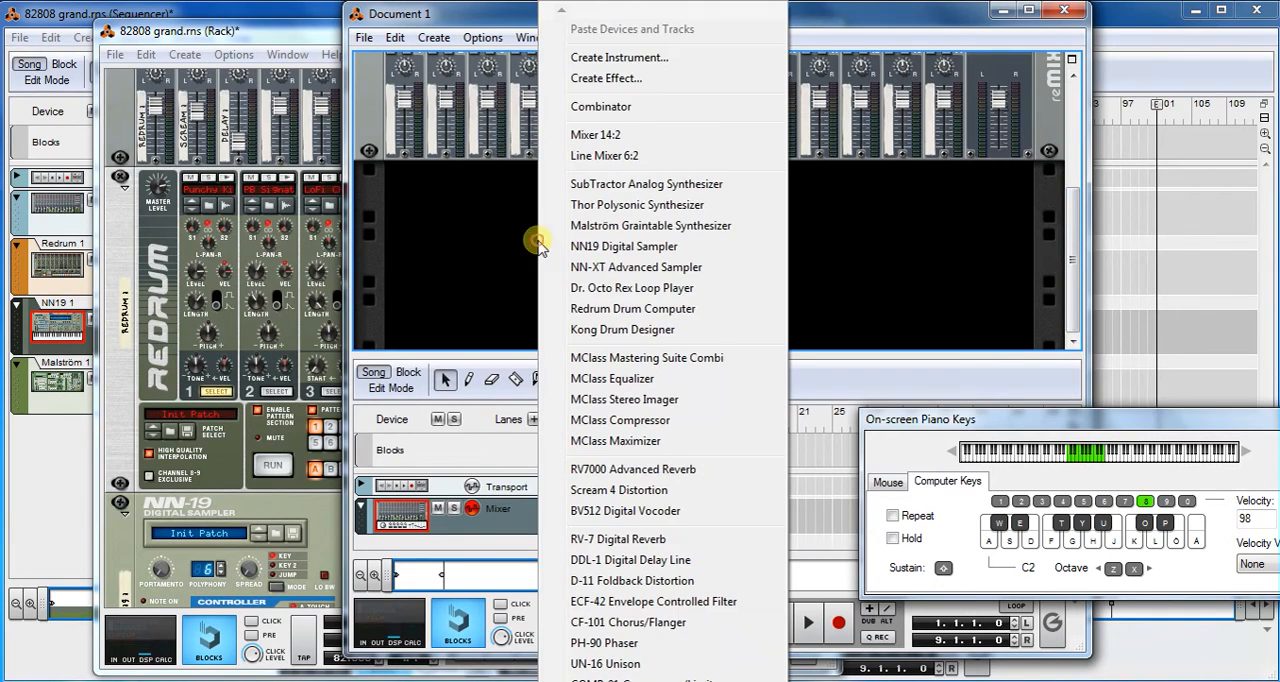
left_click(594, 310)
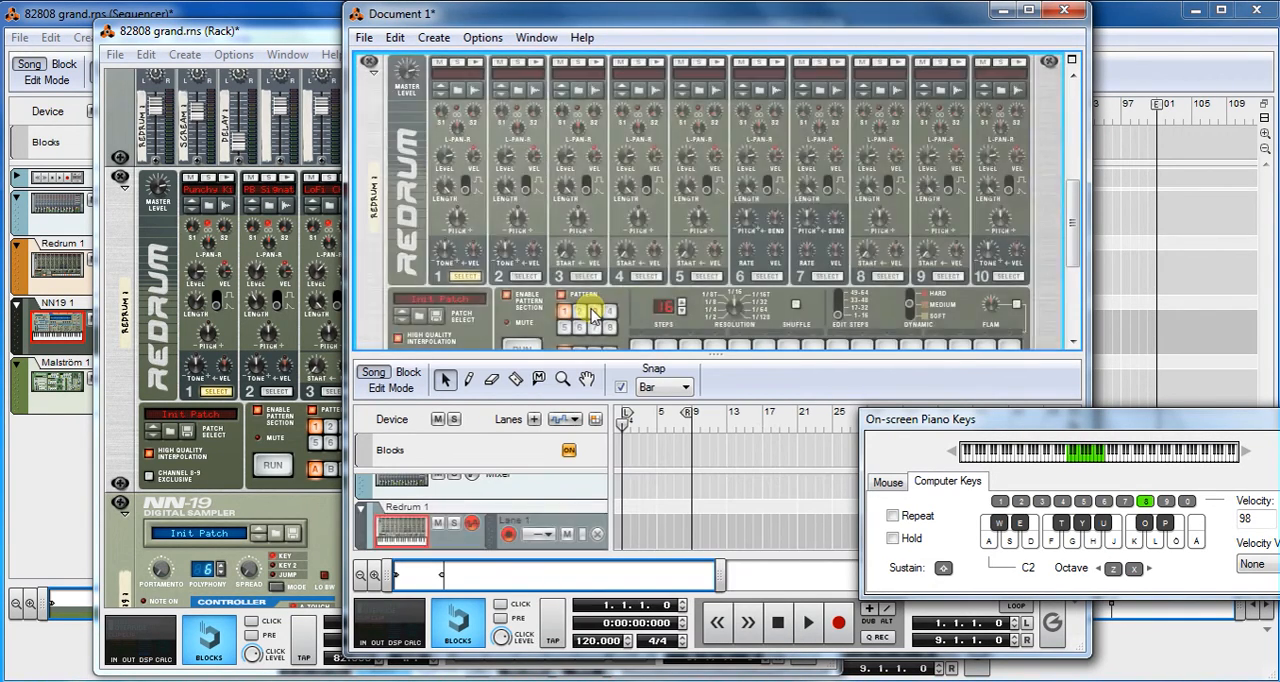
- Set the new song's tempo to 82 and enlarge the rack area to fit the whole Redrum
double_click(584, 642)
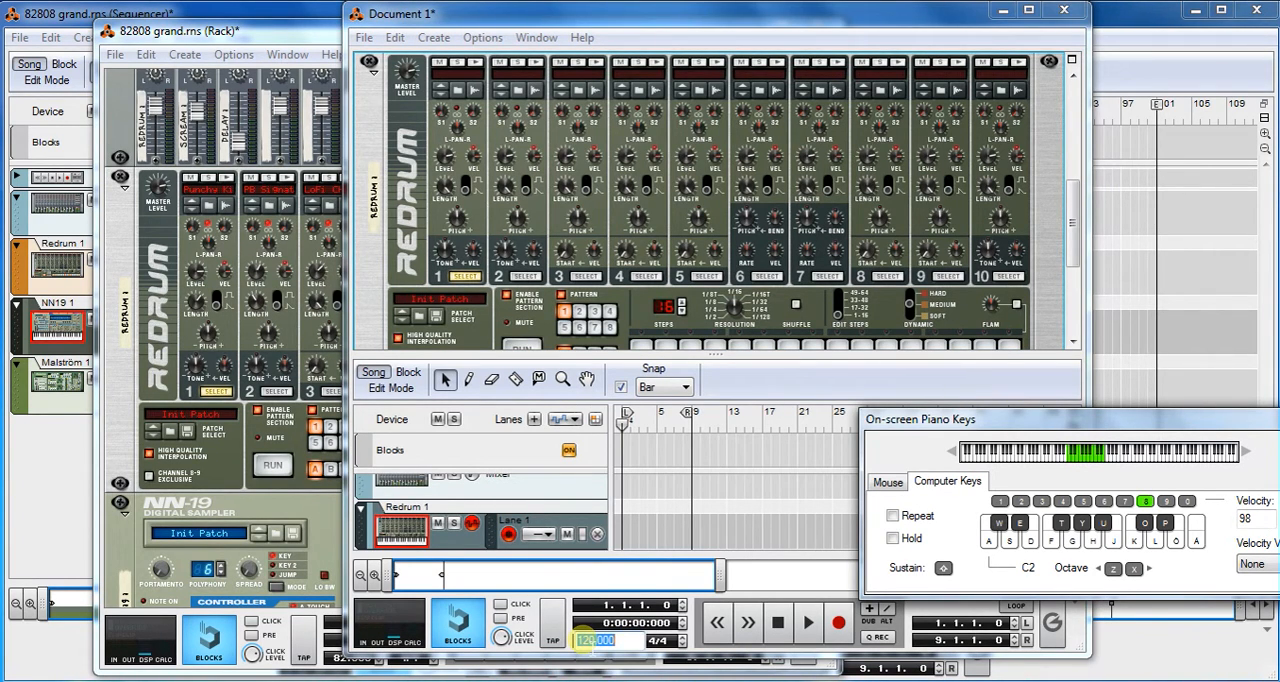
key("Return")
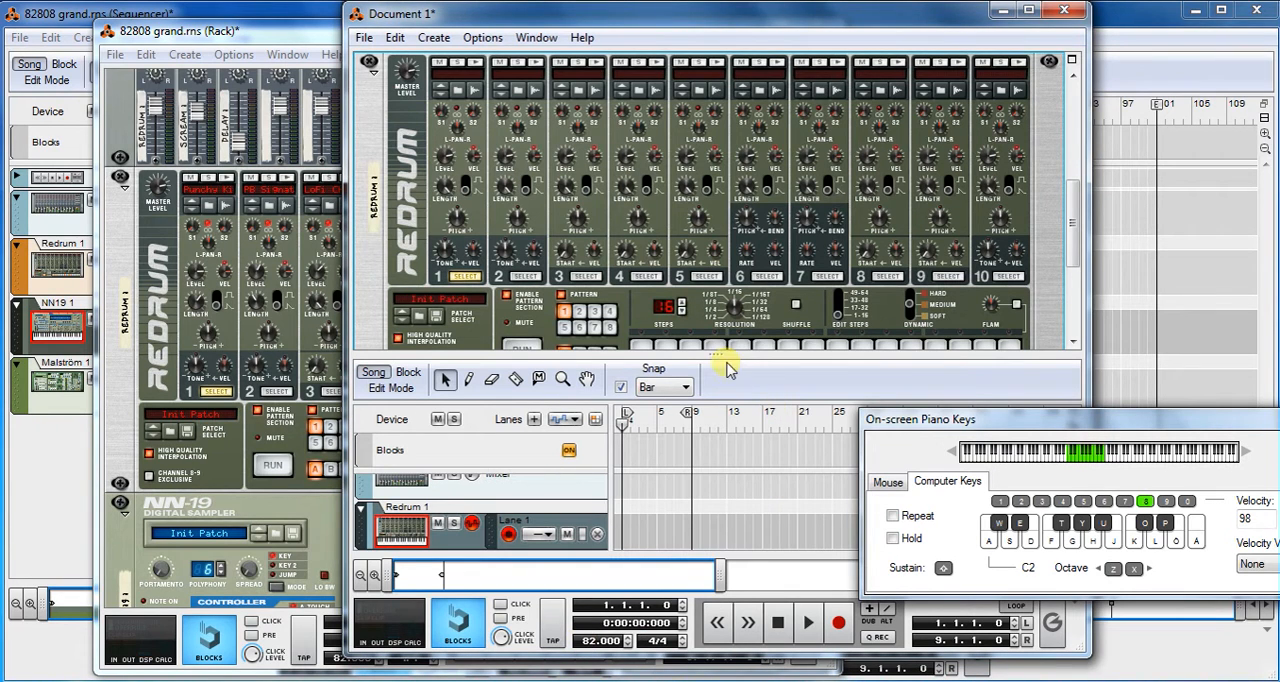
left_click_drag(715, 356, 718, 399)
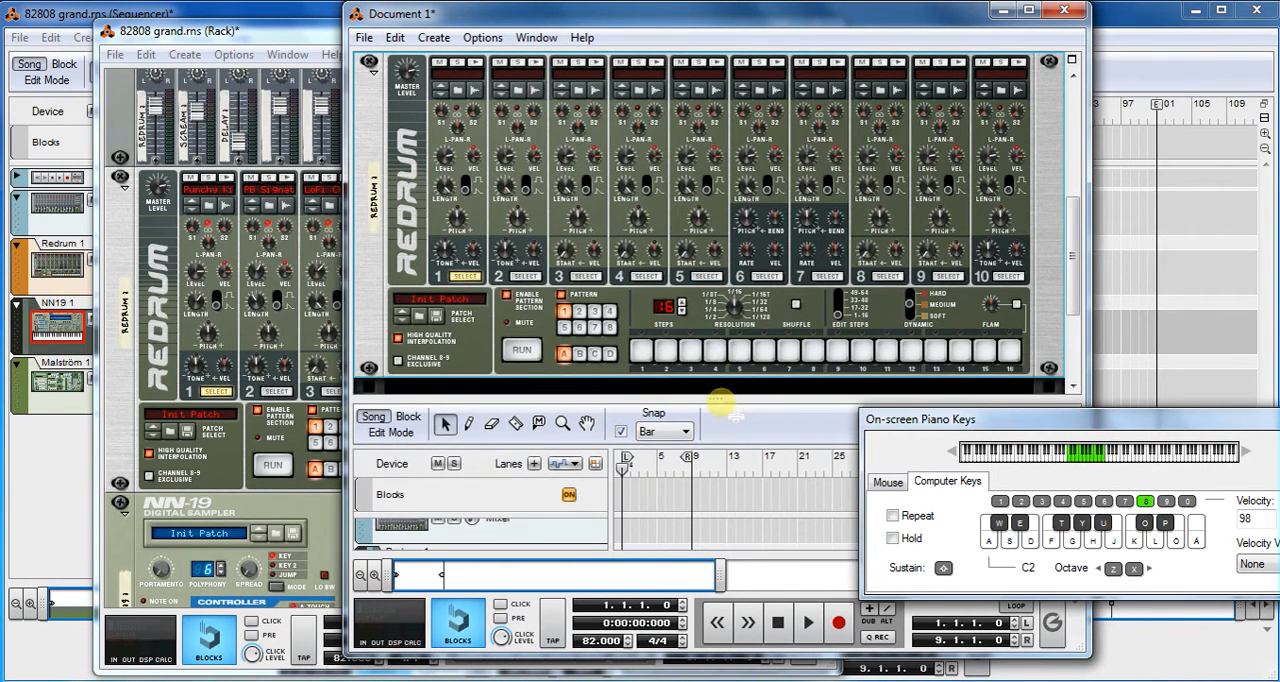
left_click_drag(1073, 255, 1074, 255)
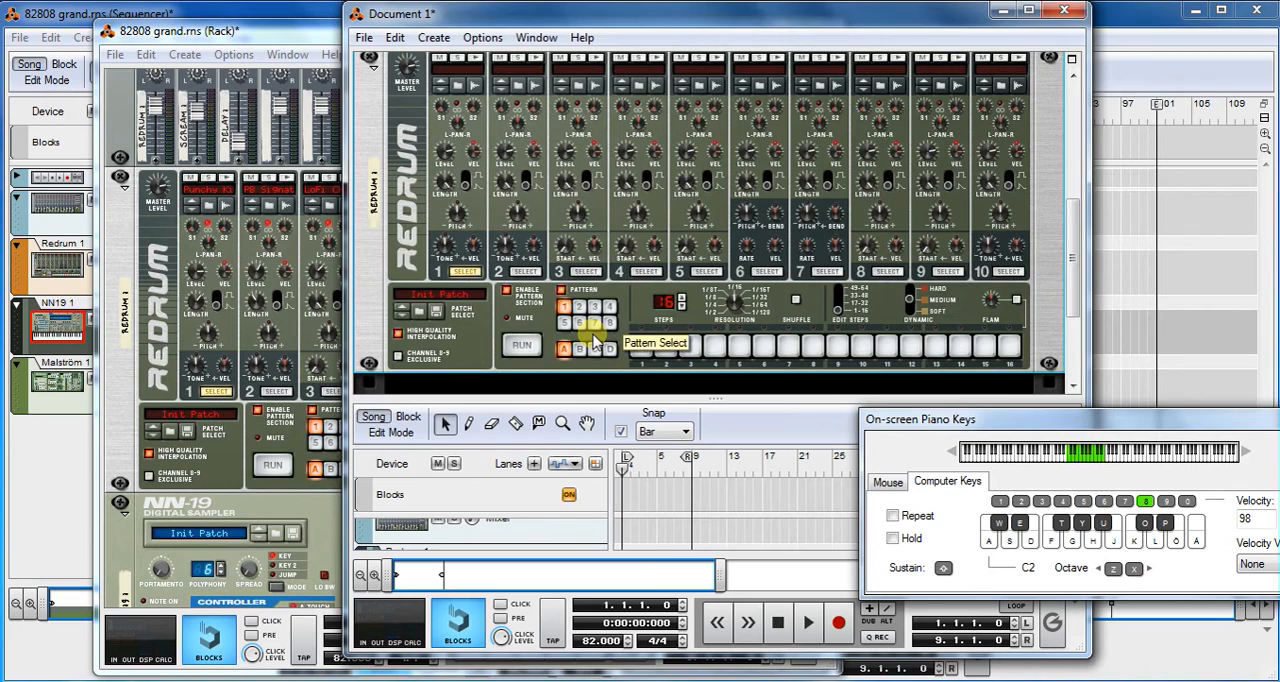
- Briefly run the empty Redrum pattern, and load the Hip Hop Kit 05 patch into the device
left_click(524, 347)
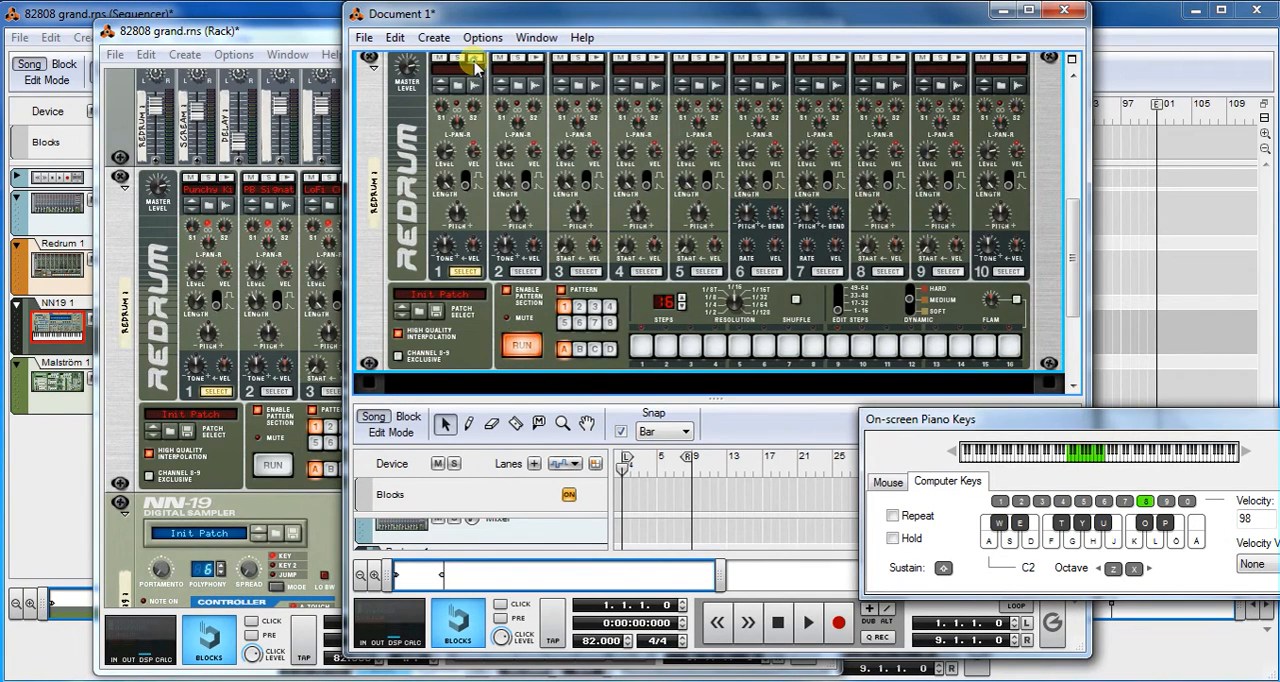
left_click(522, 346)
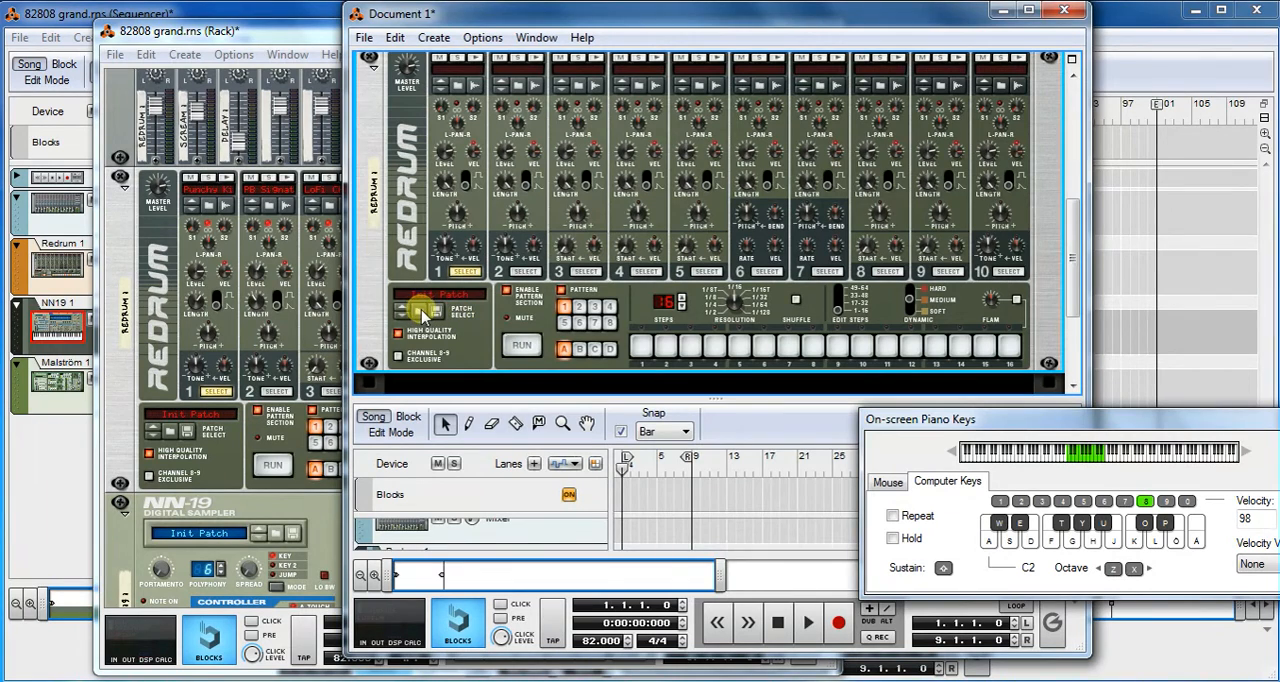
left_click(419, 313)
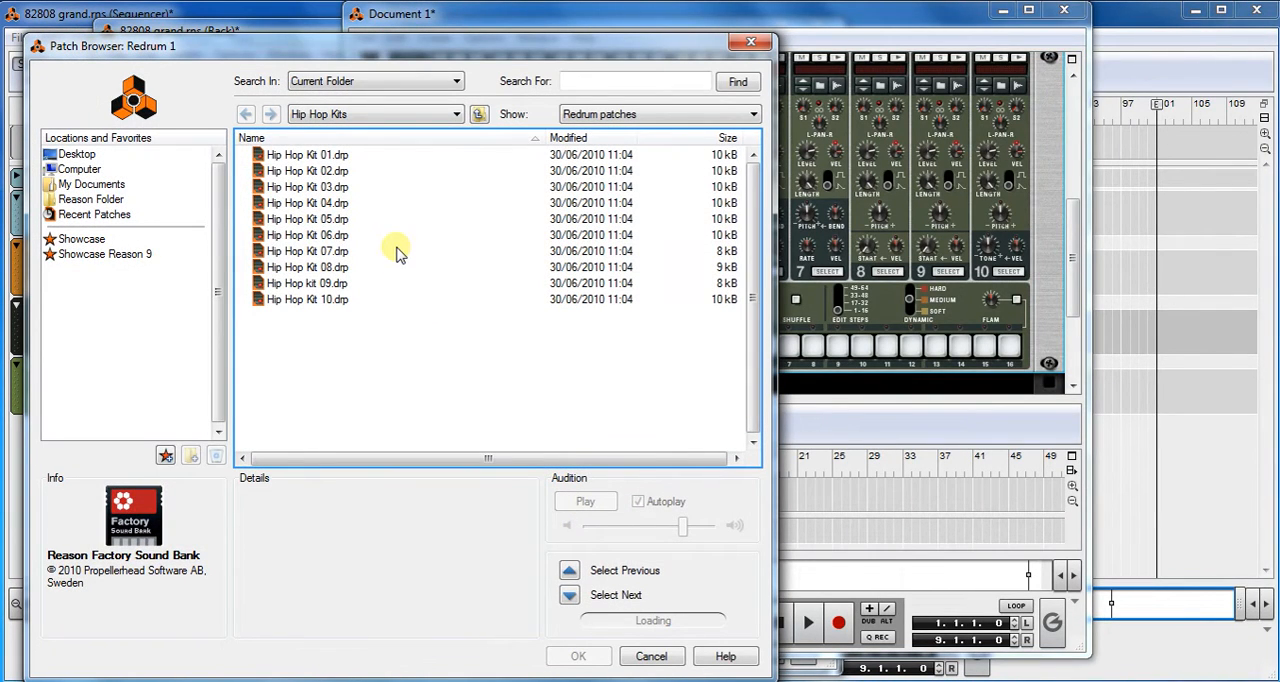
left_click(318, 220)
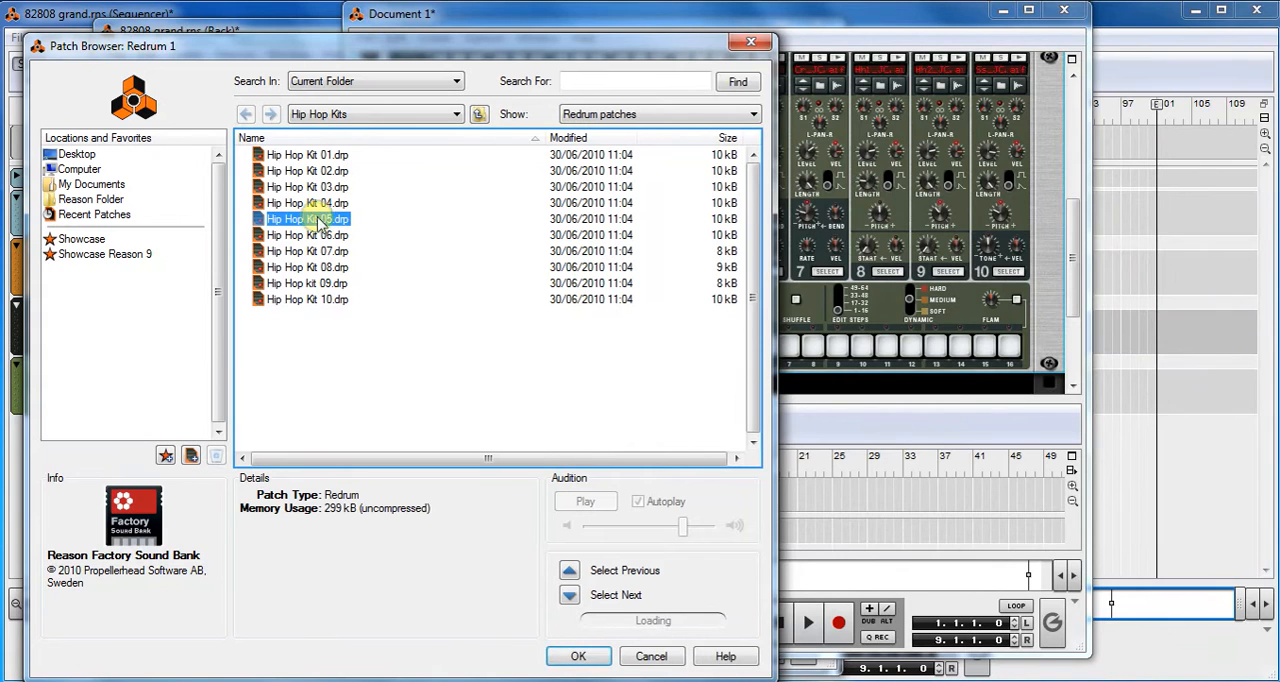
left_click(574, 656)
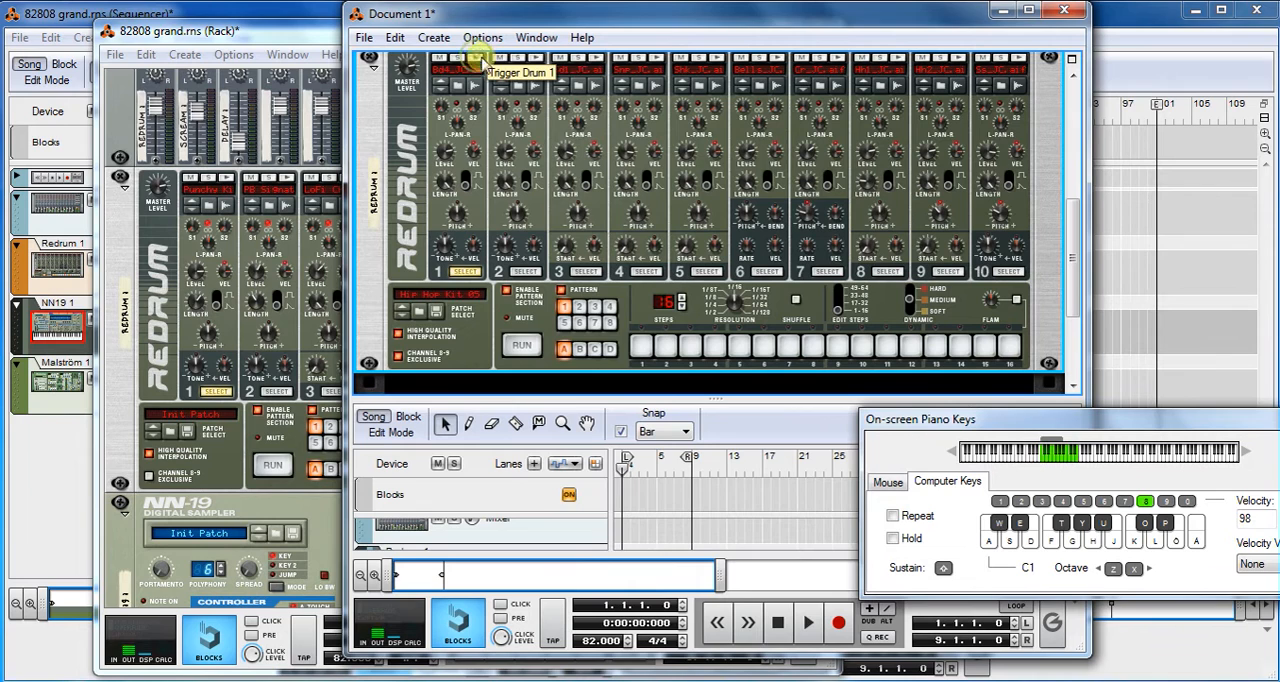
- Audition the loaded kit's sounds on Redrum channels 3, 4, 5 and 1
left_click(597, 60)
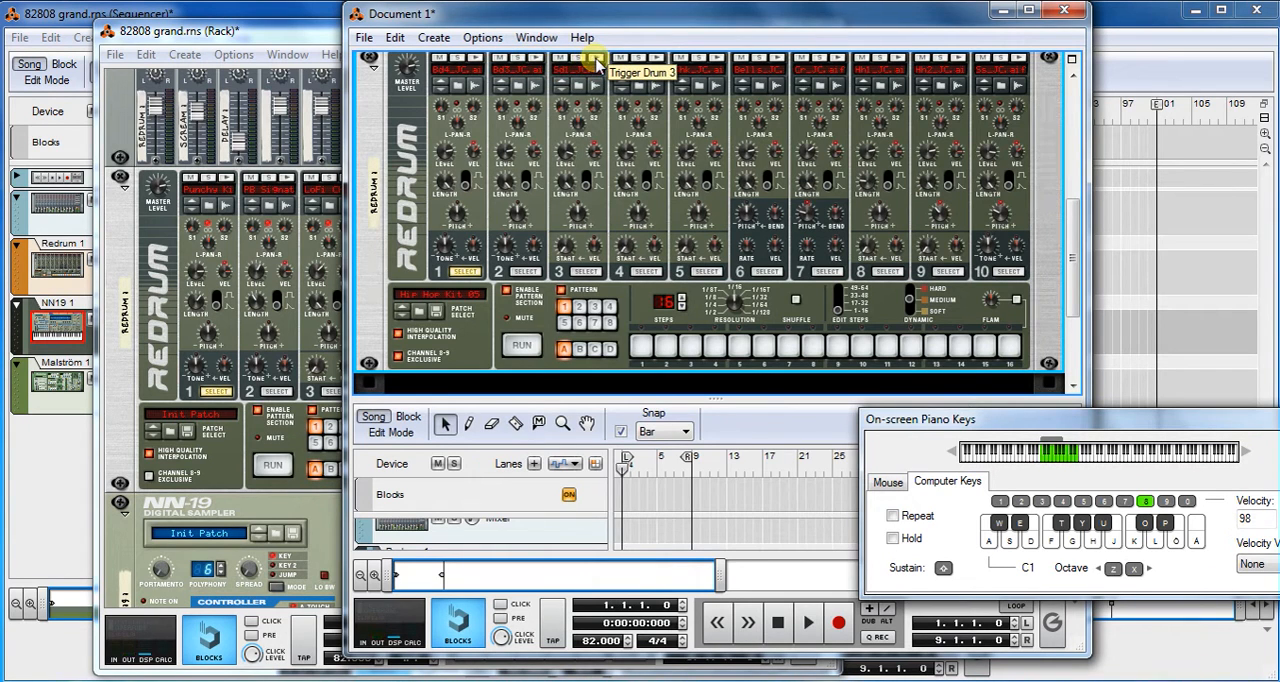
left_click(657, 61)
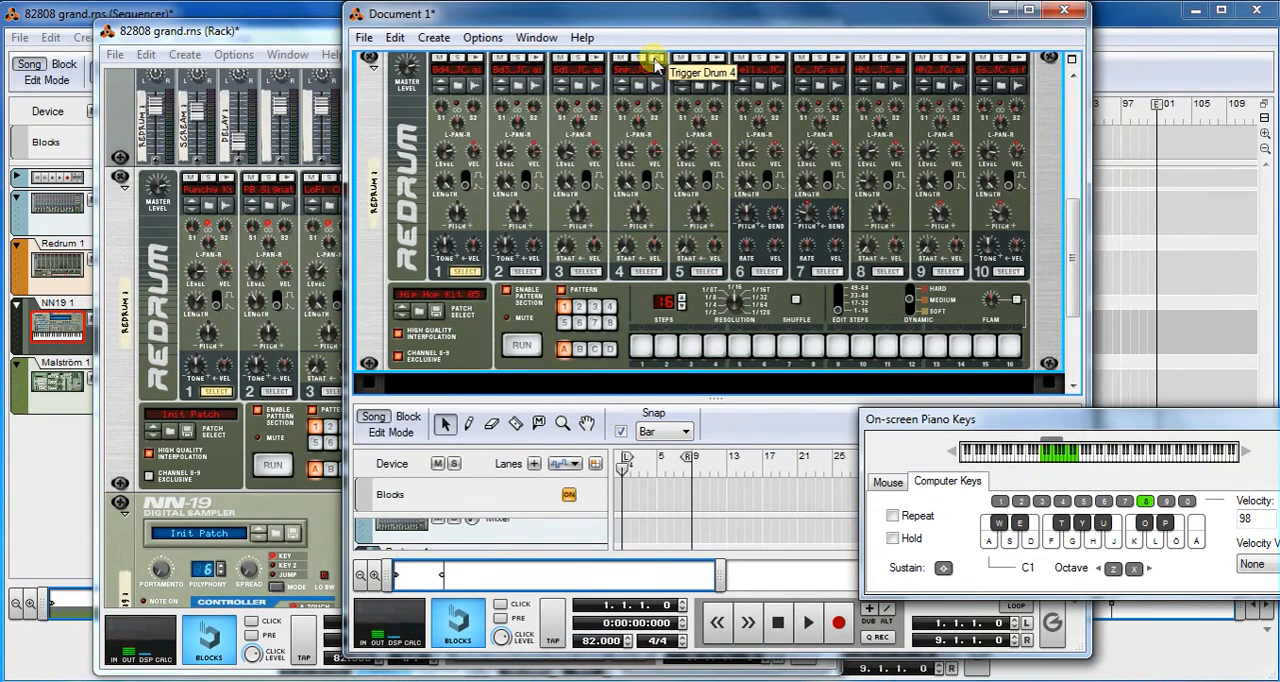
left_click(713, 60)
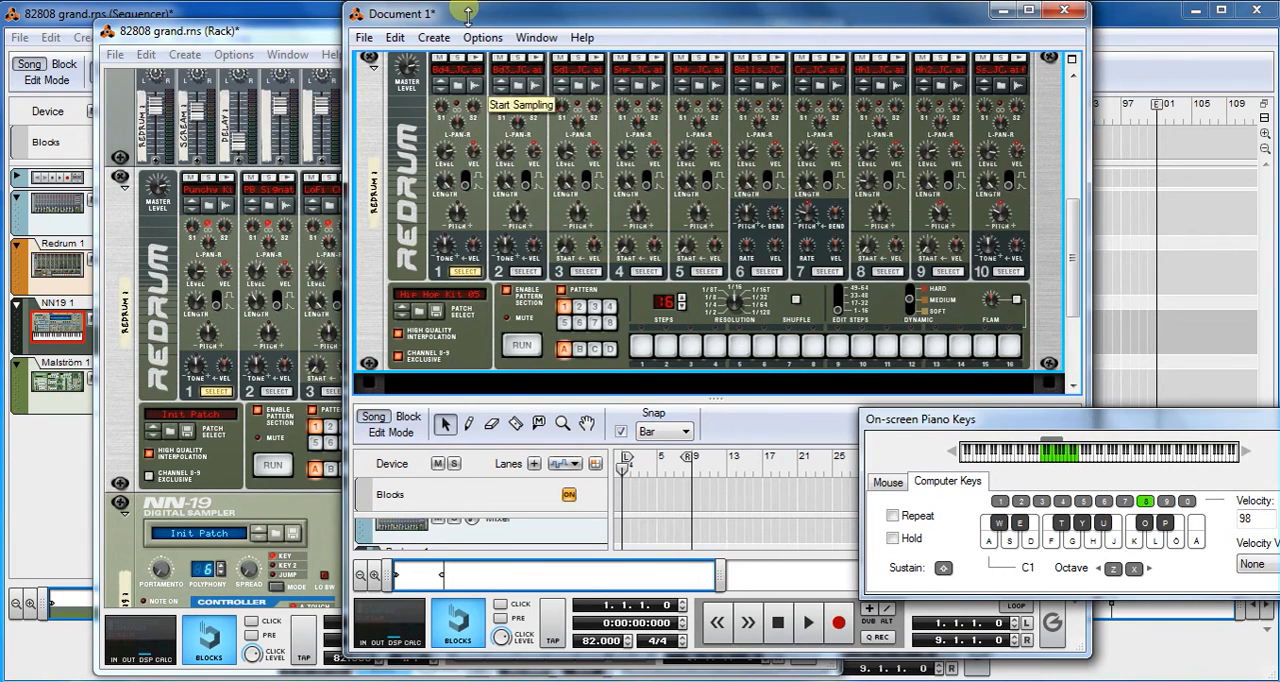
left_click(477, 62)
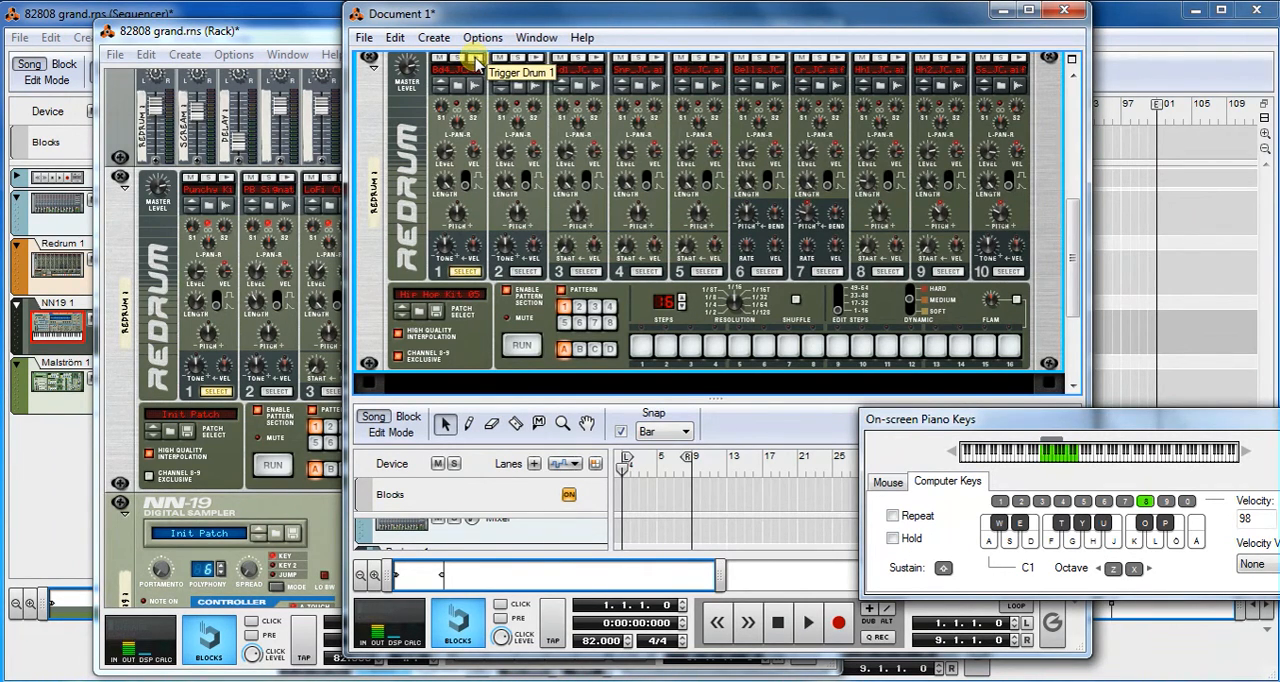
- Program drum 1 on steps 1, 5 and 10 while the Redrum pattern runs, and stop the pattern
left_click(519, 344)
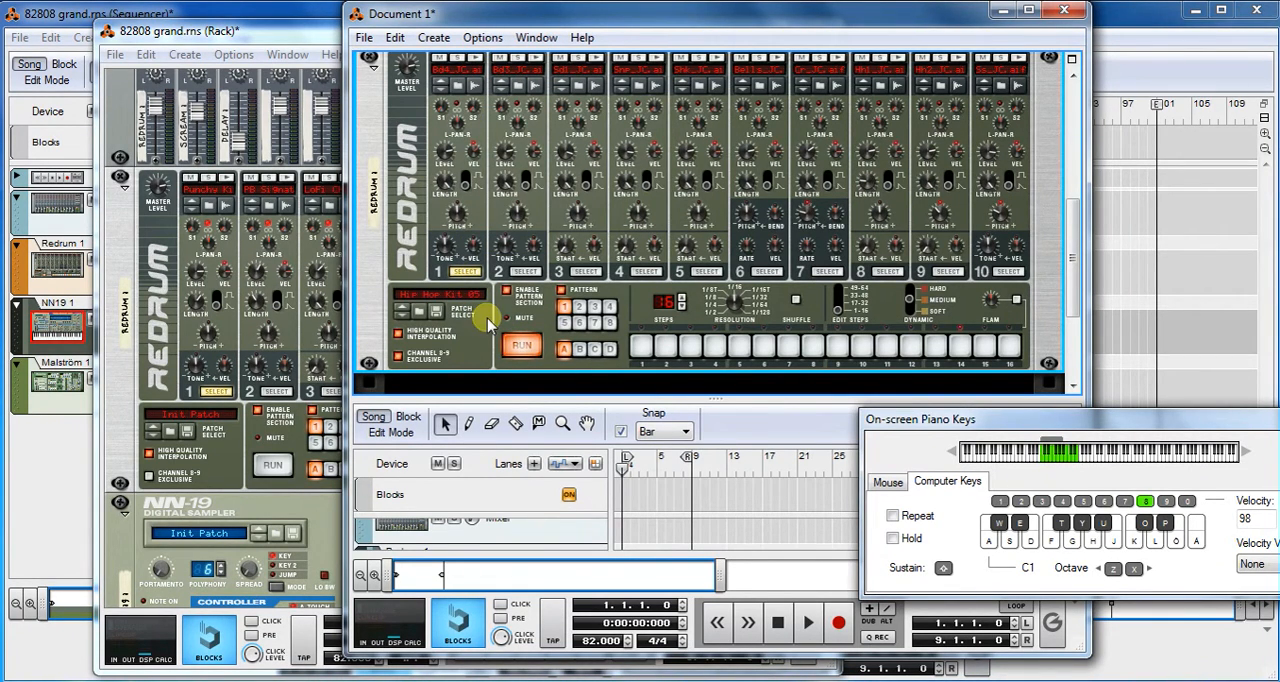
left_click(641, 349)
left_click(741, 347)
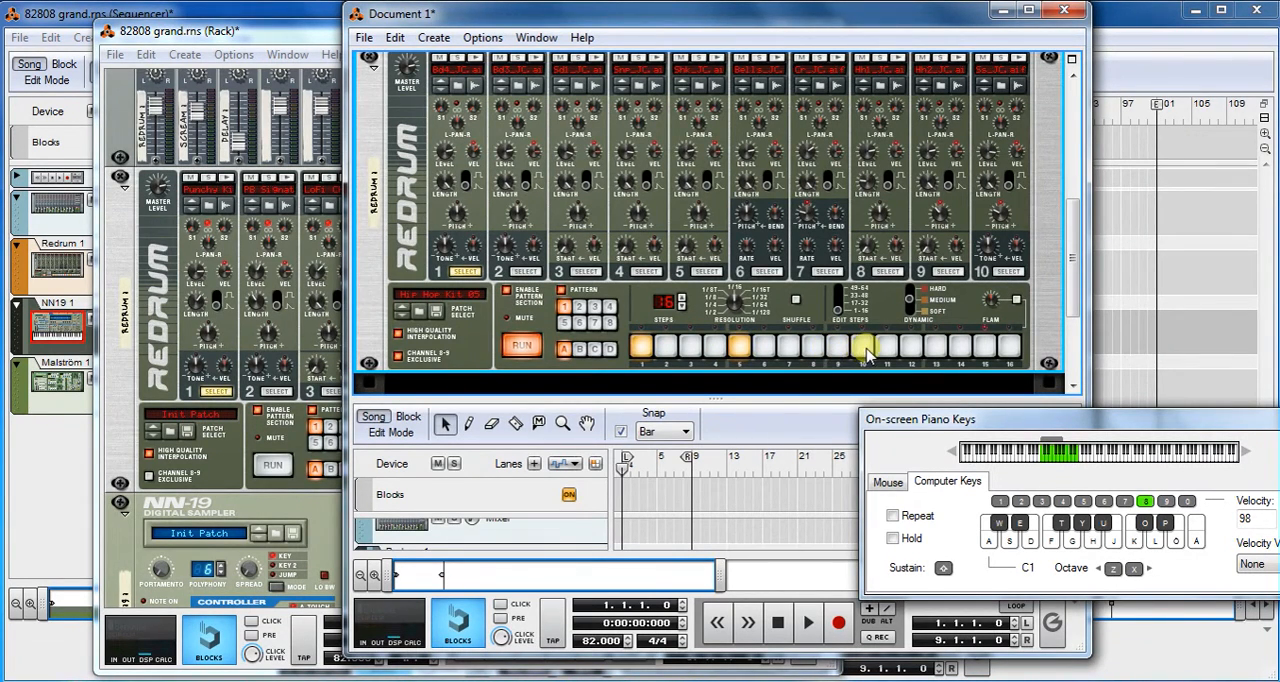
left_click(864, 350)
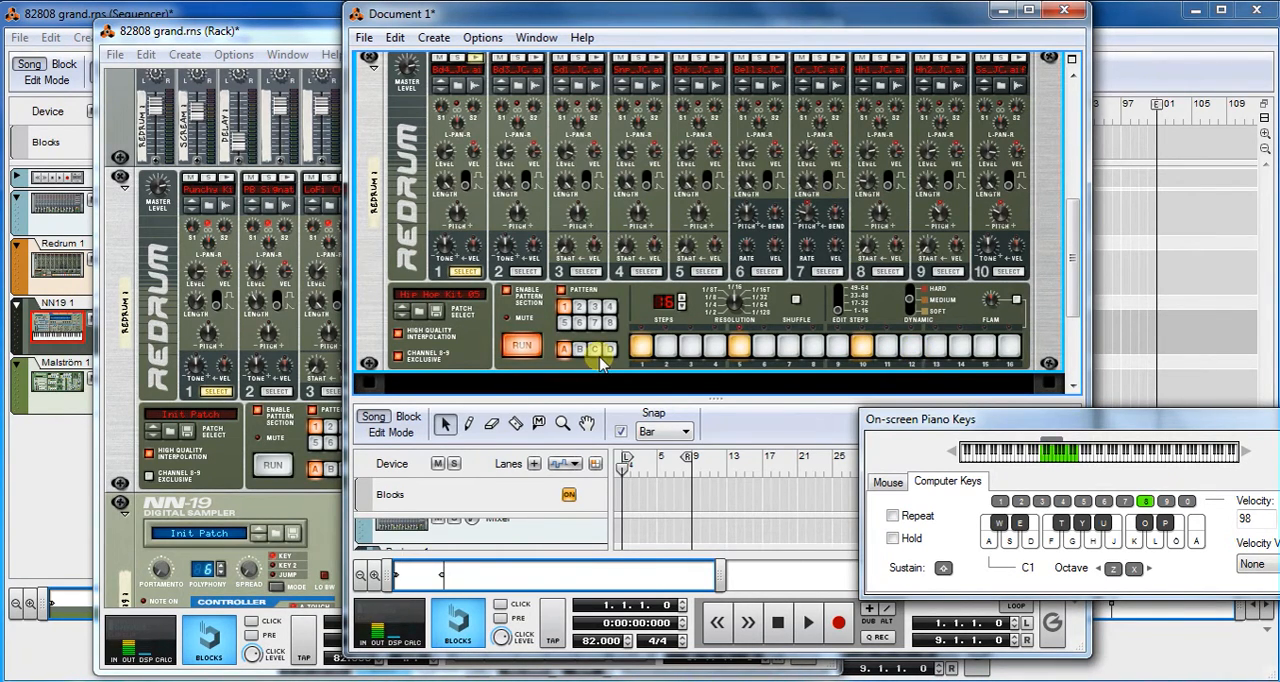
left_click(522, 346)
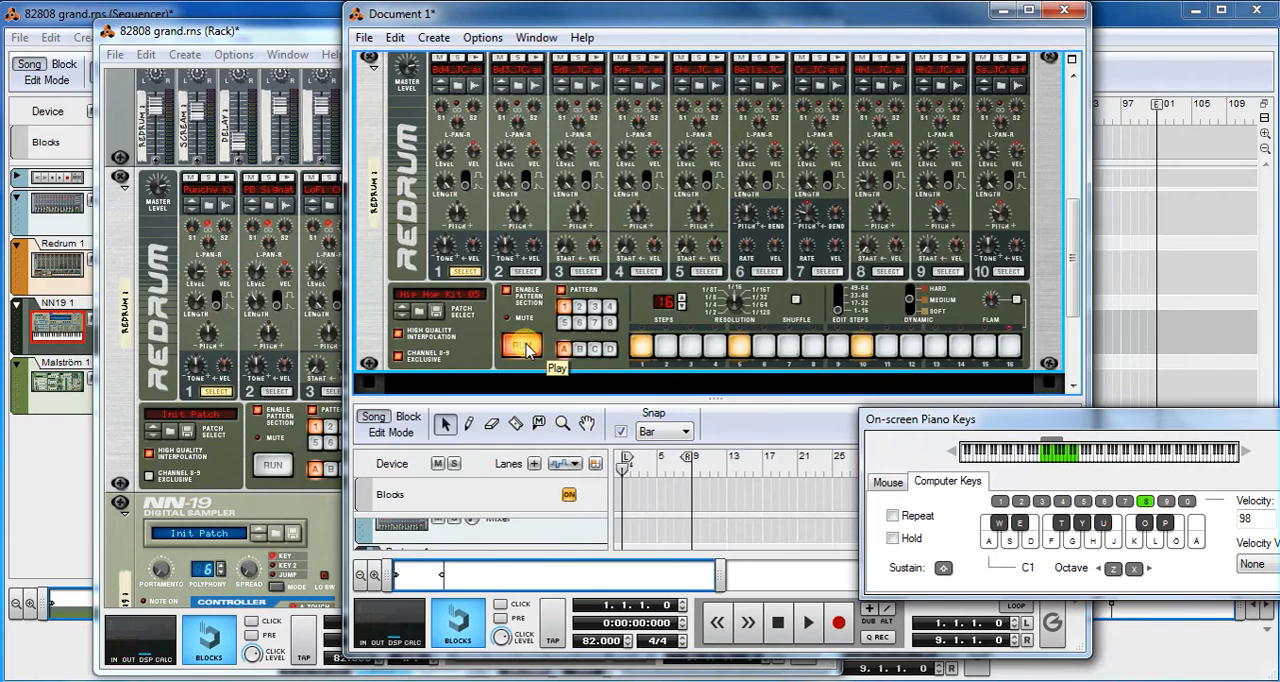
left_click(522, 346)
- Close and reopen the On-screen Piano Keys, and place the window below the Redrum device
left_click_drag(1080, 420, 1006, 410)
left_click(1252, 411)
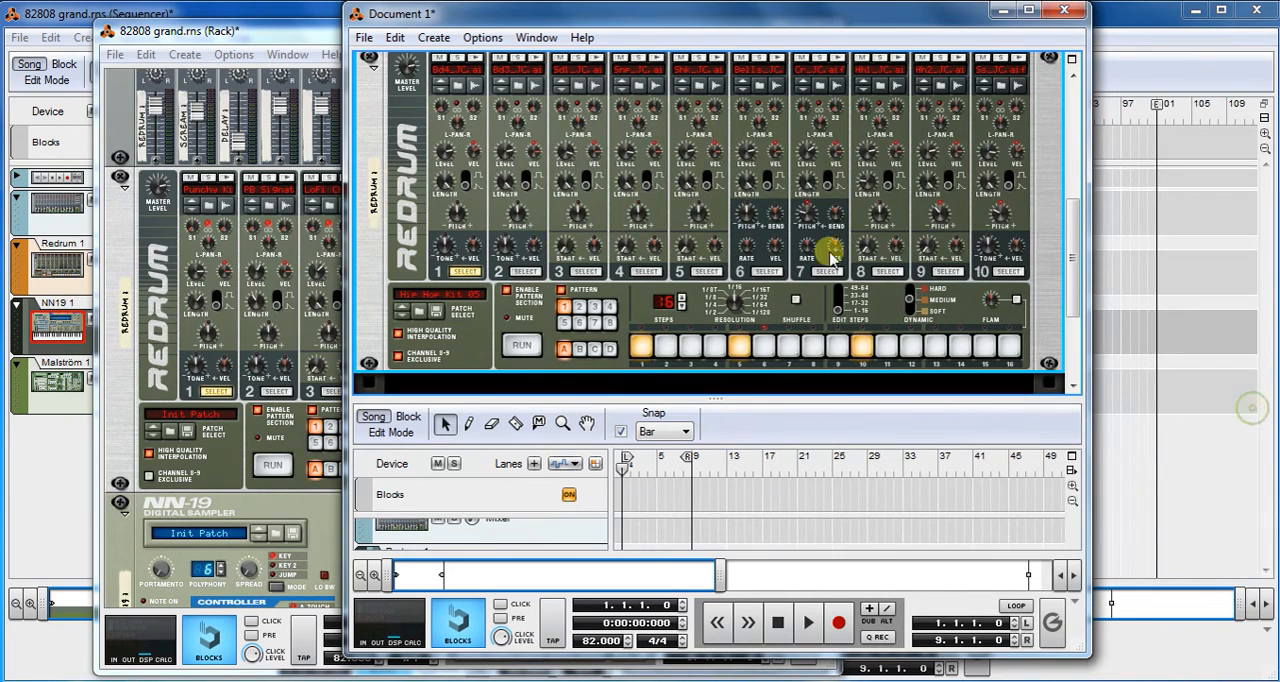
left_click(530, 38)
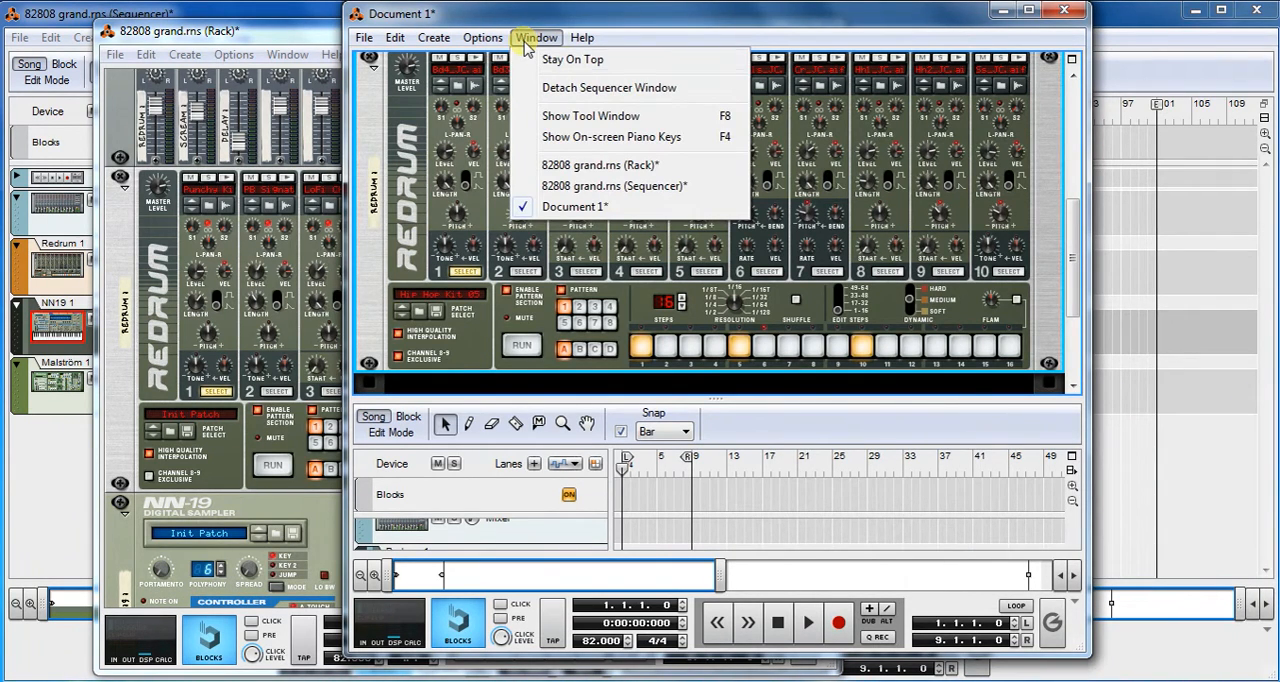
left_click(594, 140)
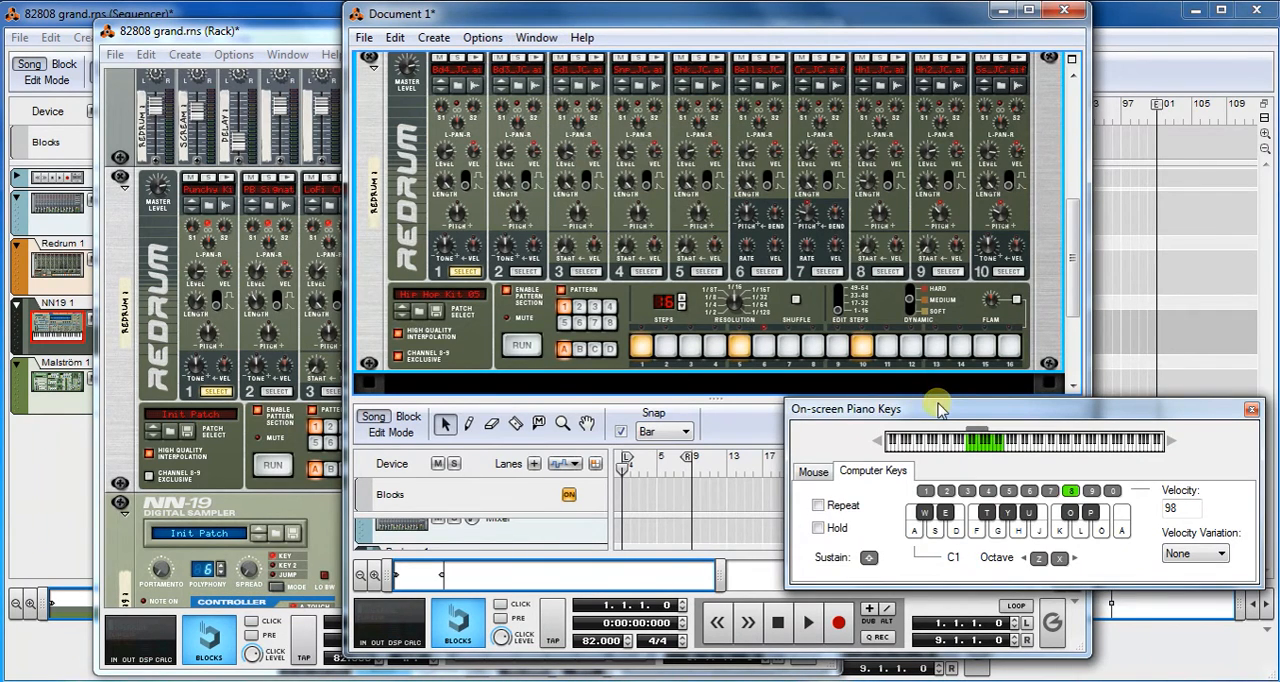
left_click_drag(940, 411, 954, 385)
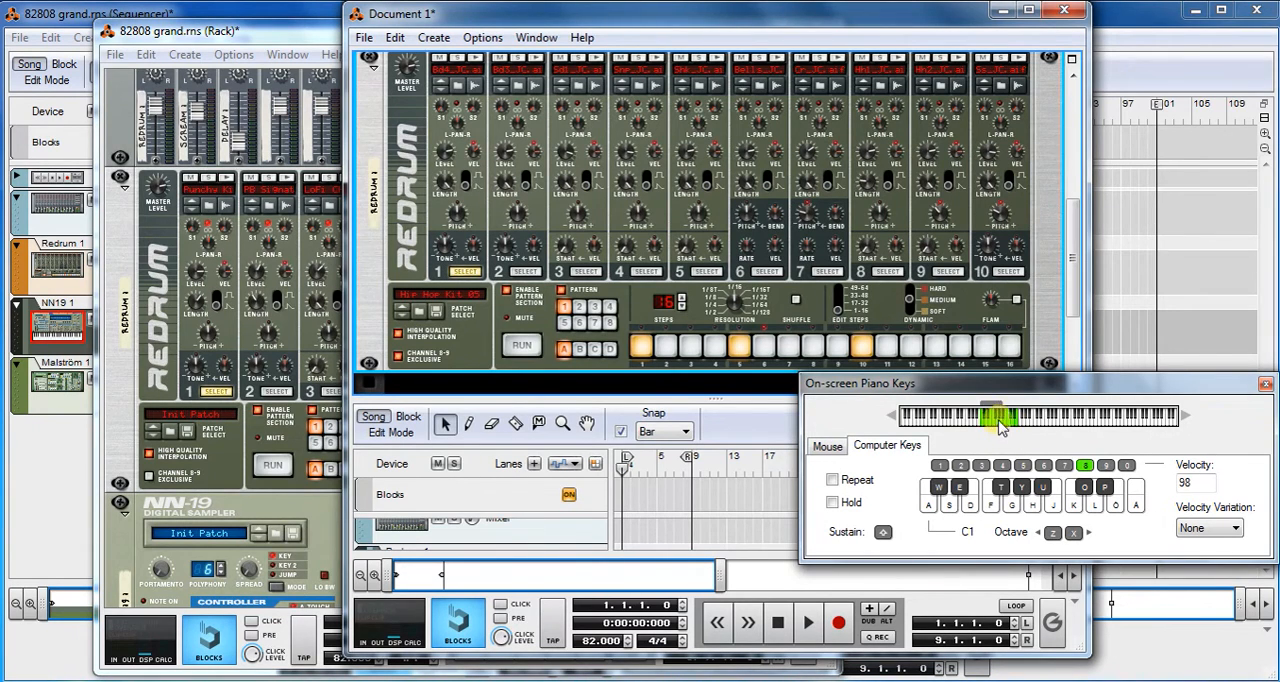
- Shift the computer-key range up three octaves to C4 and back down to C1
key("x")
key("x")
key("x")
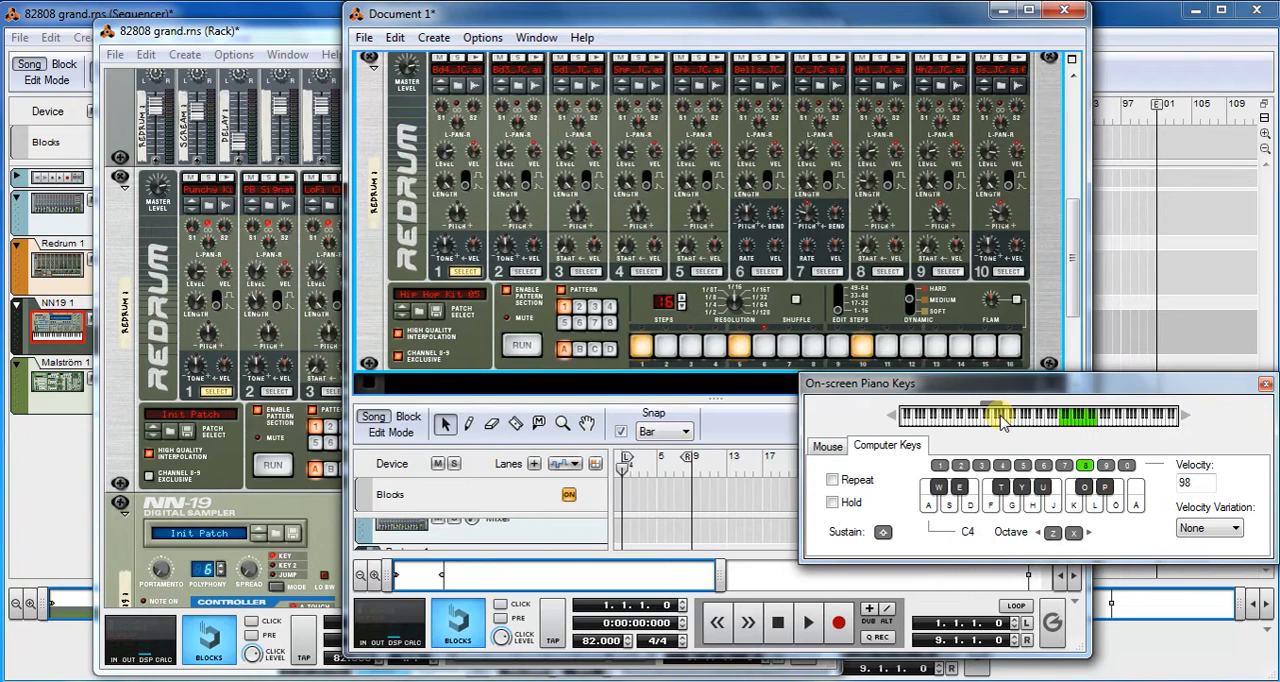
key("z")
key("z")
key("z")
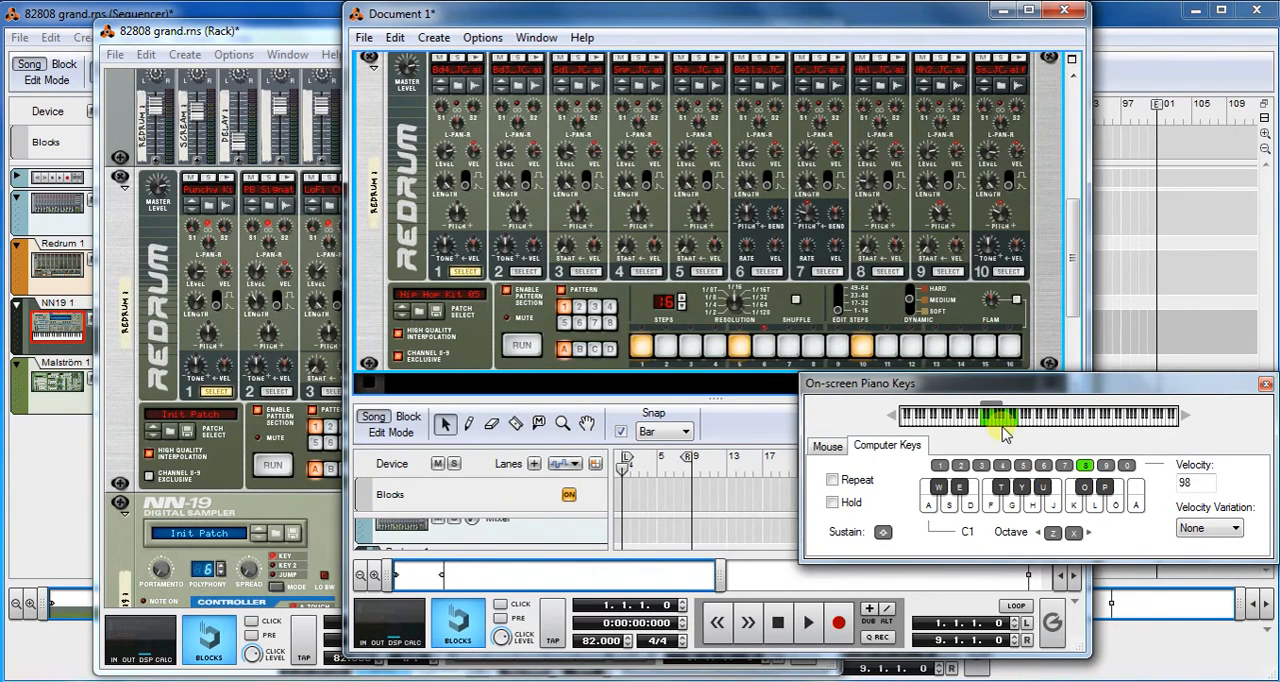
- Audition Redrum drums 1 and 2 by playing C1 and the semitone above it repeatedly on the computer keys
key("a")
key("a")
key("a")
key("w")
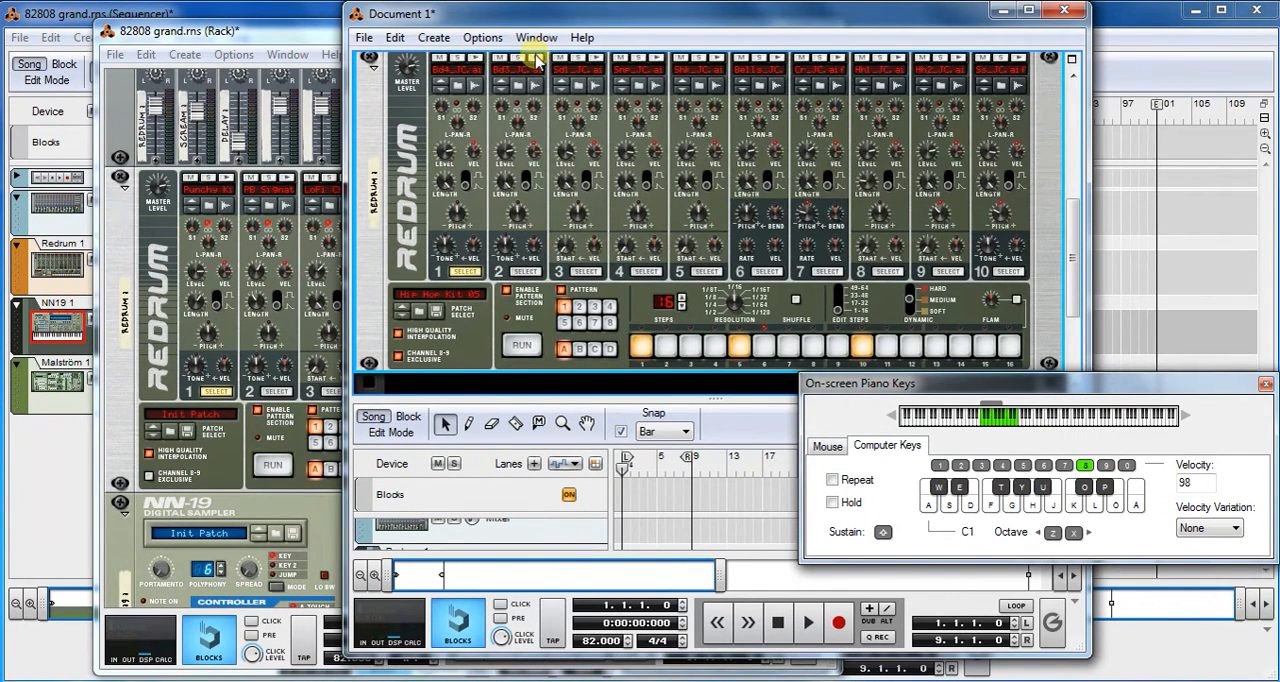
key("a")
key("w")
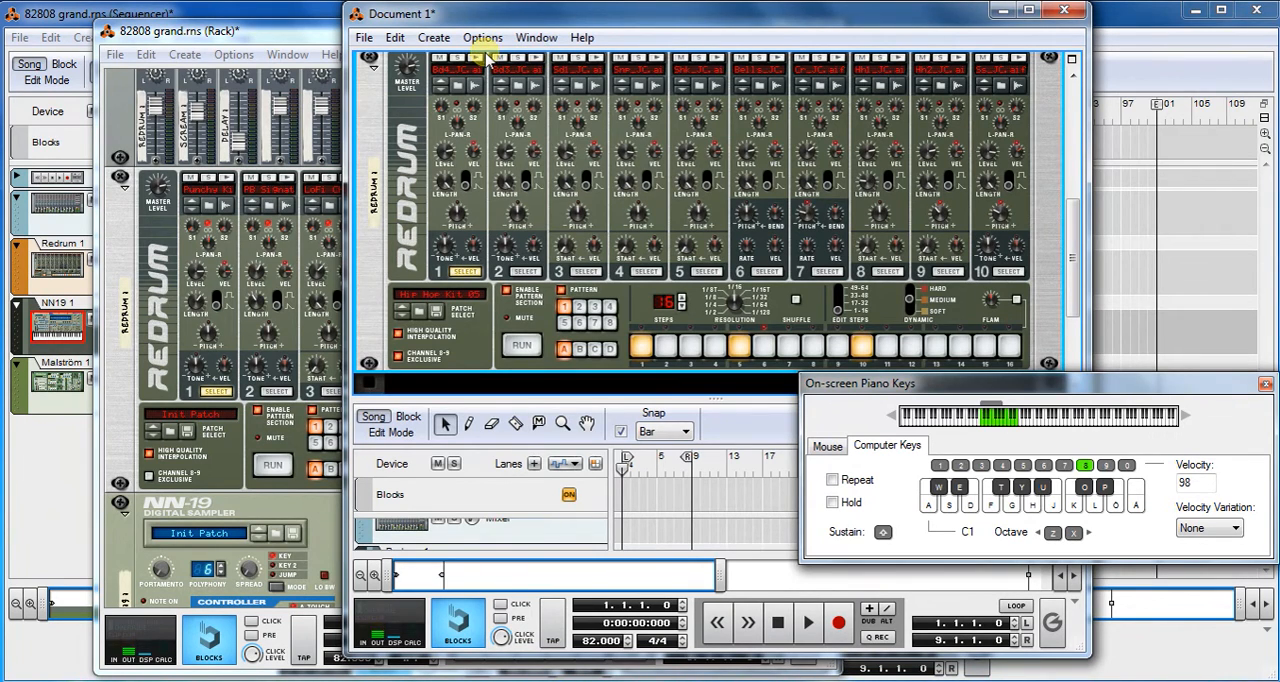
key("a")
key("w")
key("a")
key("a")
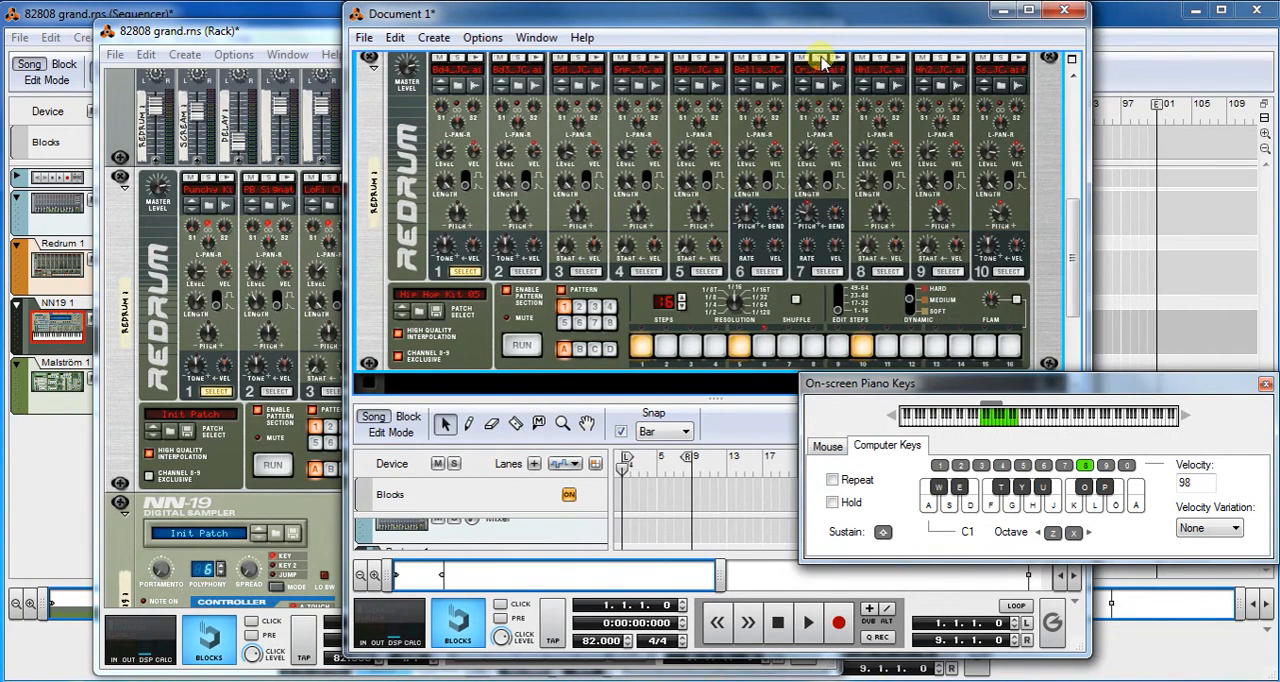
- Close the On-screen Piano Keys and open the Redrum 1 lane for note editing in a detached sequencer window
left_click_drag(848, 20, 668, 22)
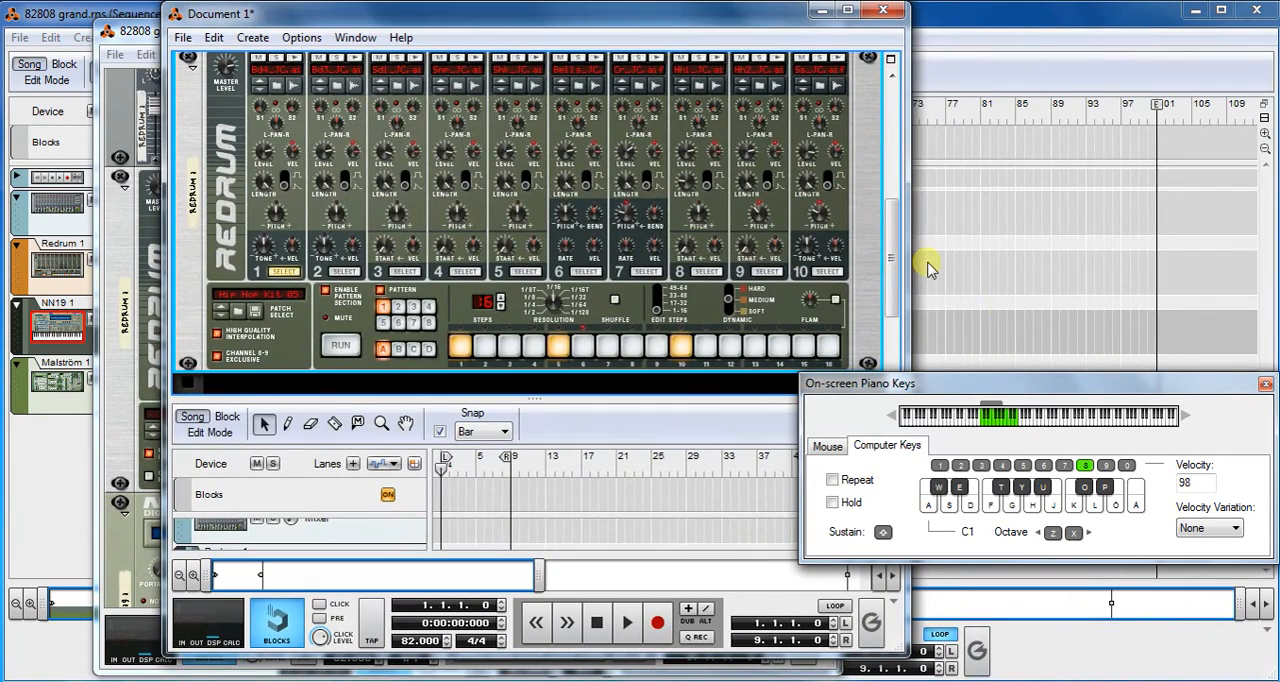
left_click(1266, 386)
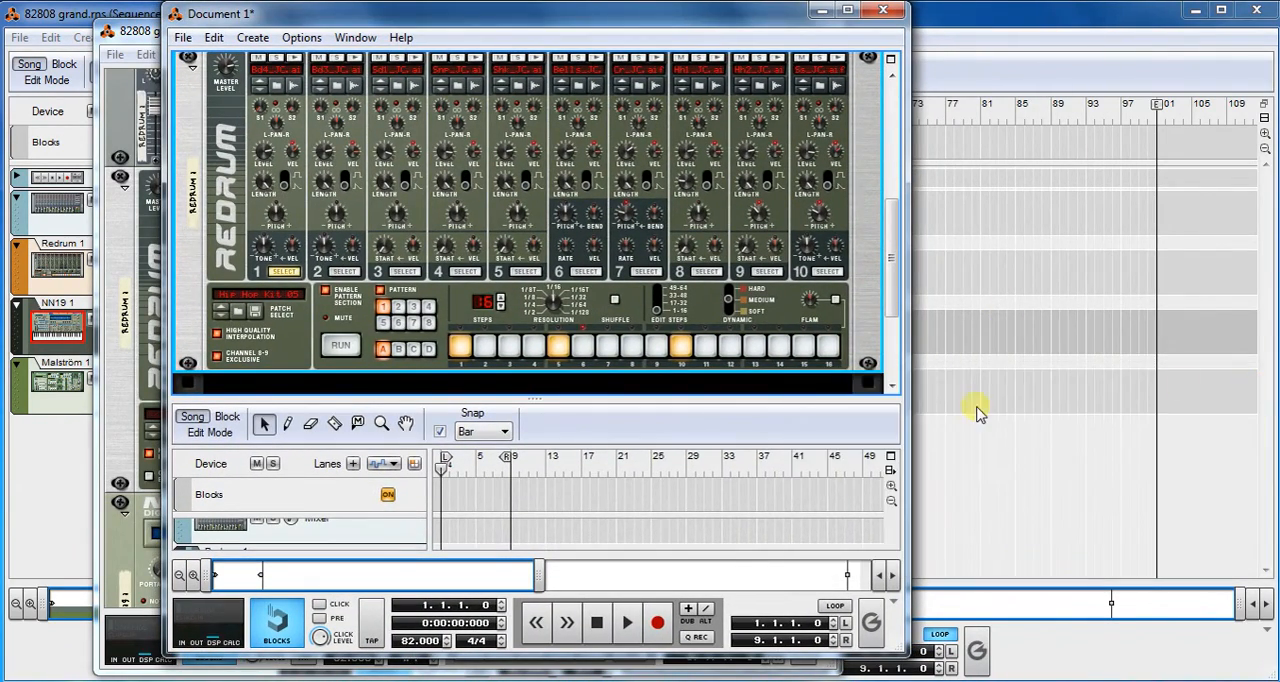
left_click(890, 471)
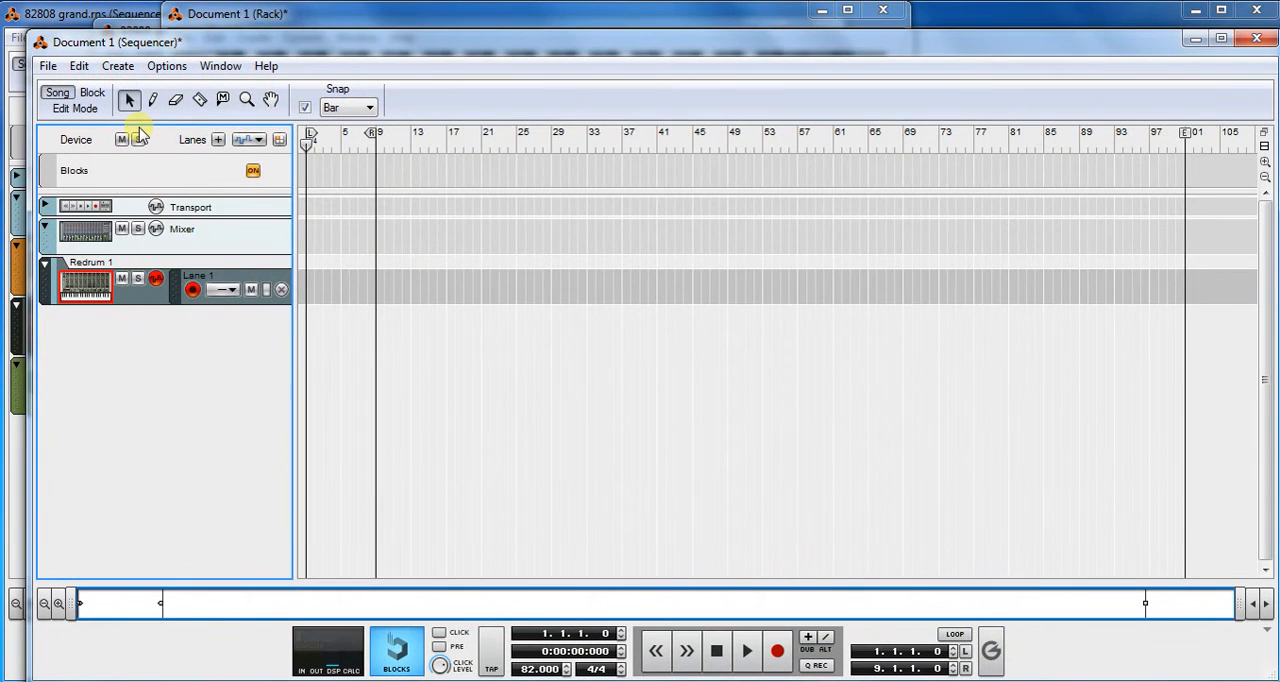
left_click(80, 107)
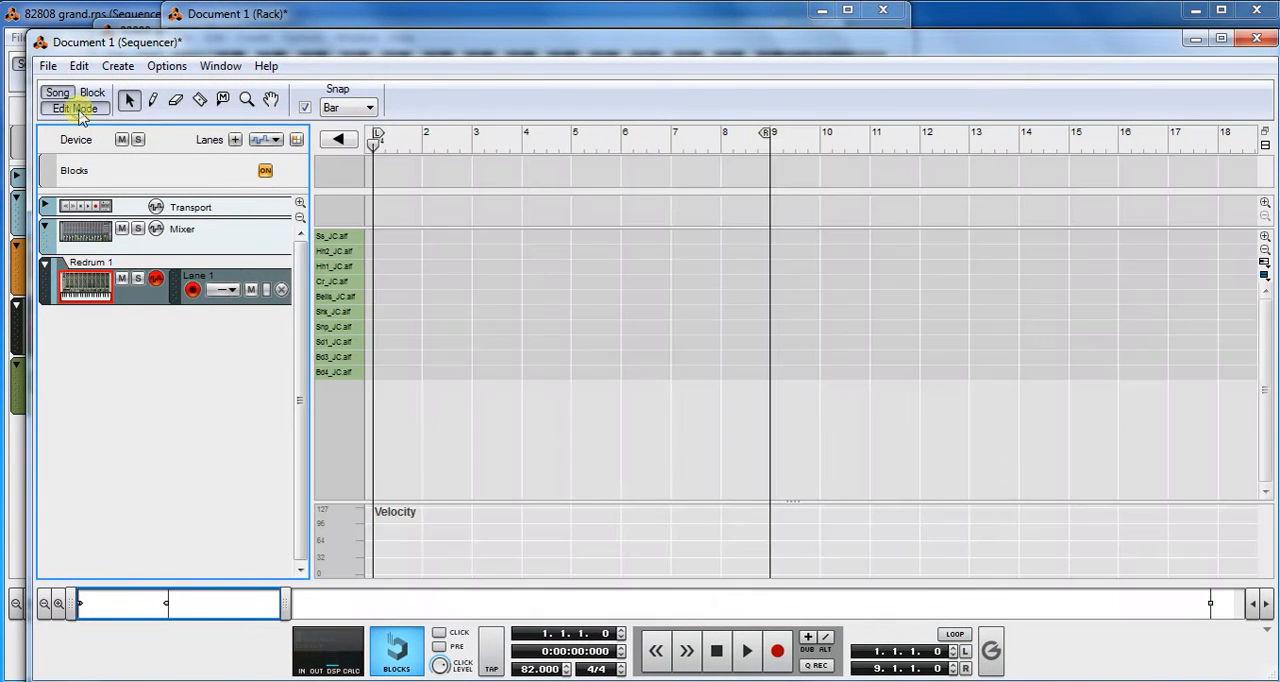
left_click(340, 364)
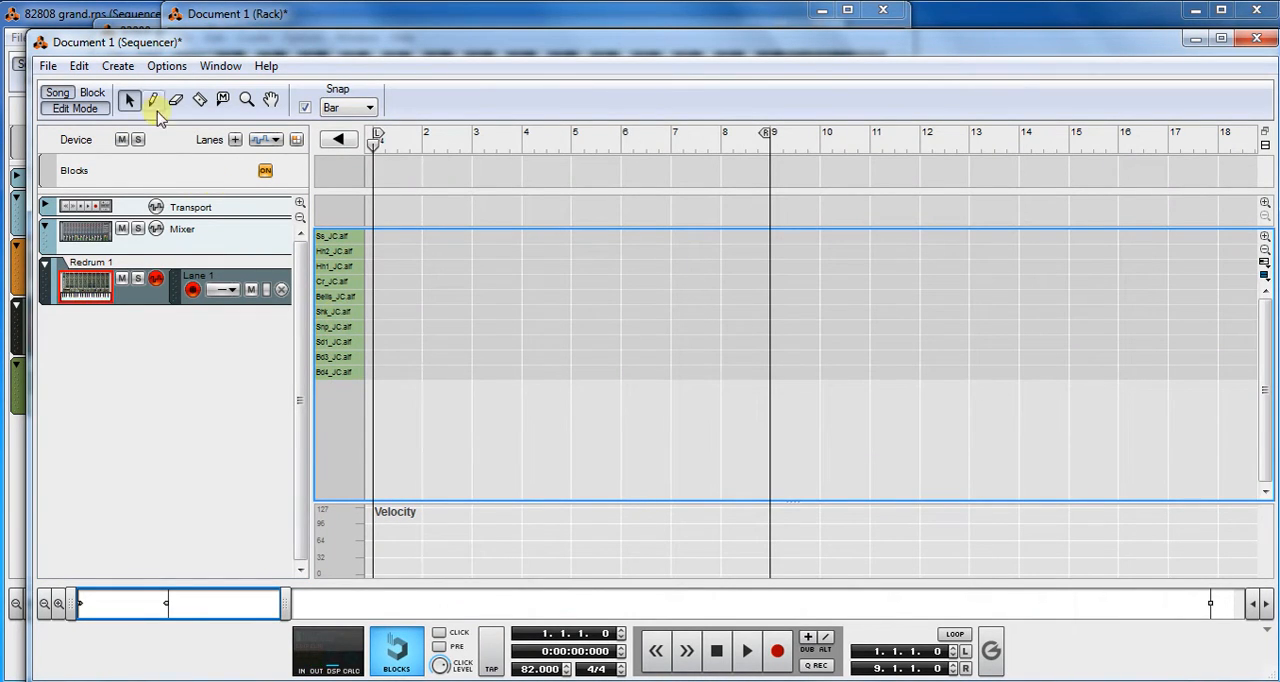
- Draw two Bd4 kick notes in bar 1, at 1.1.1 with length 0.1.2 and at 1.4.1 with length 0.1.0, and play them back
left_click(152, 102)
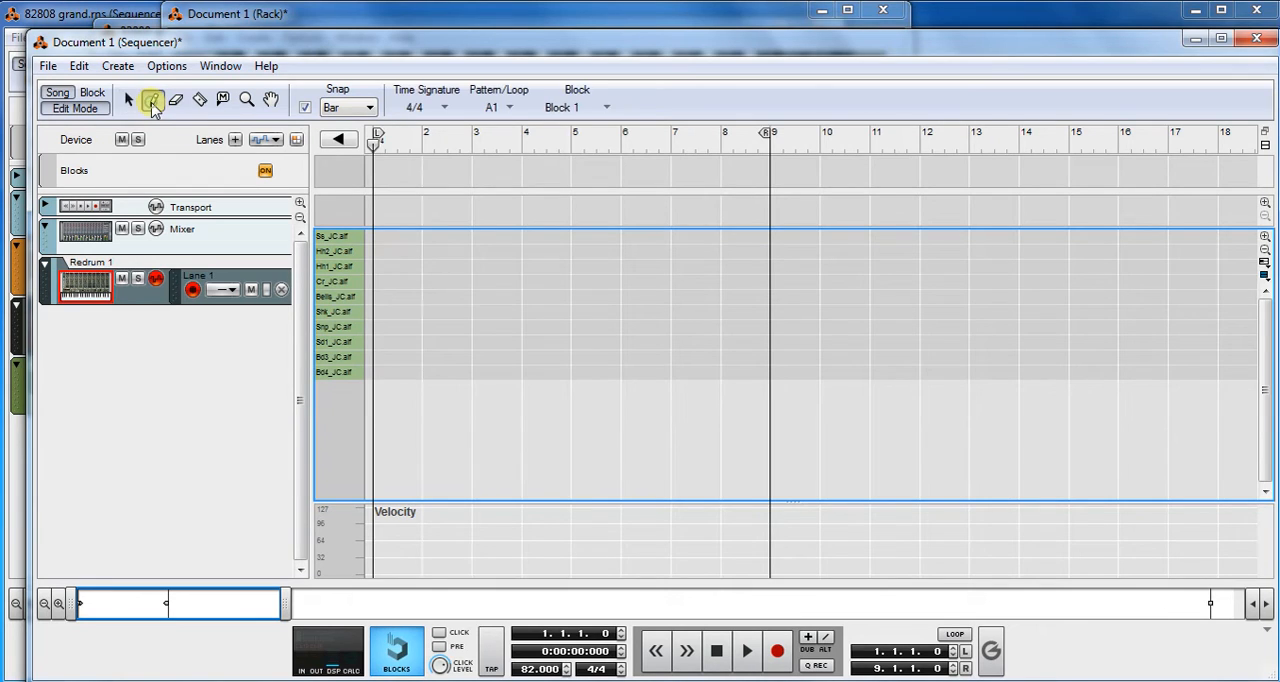
left_click(377, 373)
left_click_drag(387, 372, 392, 374)
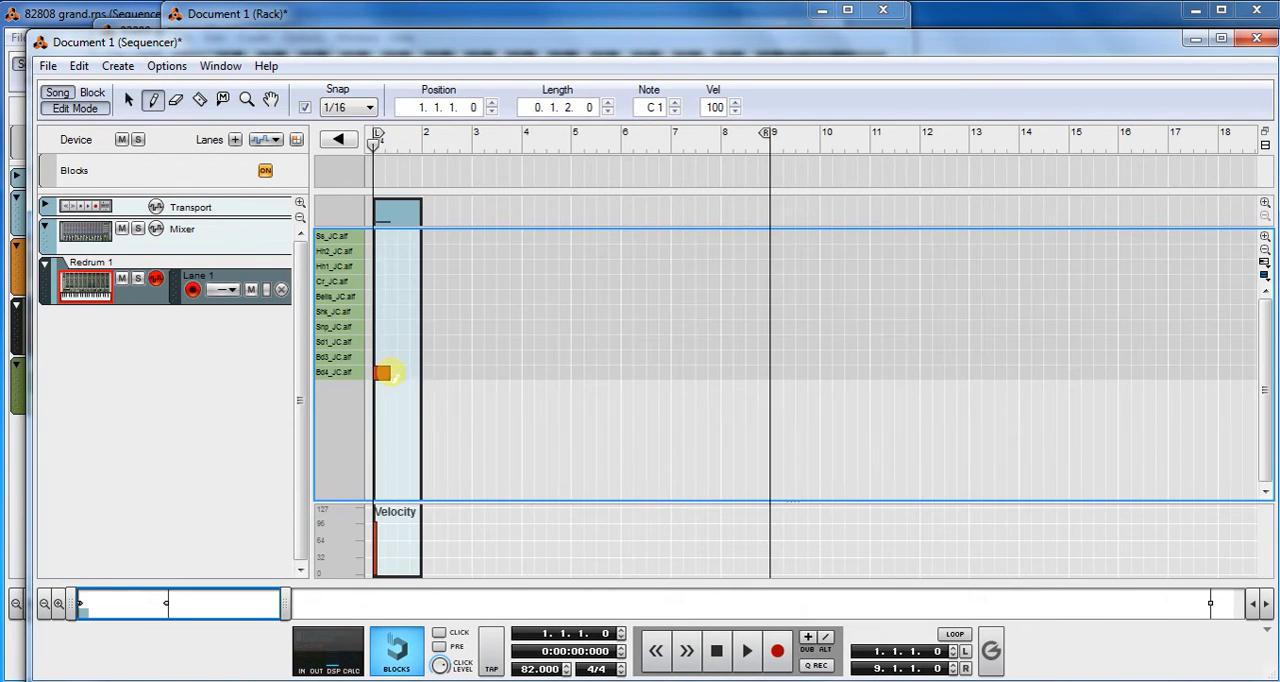
left_click(415, 372)
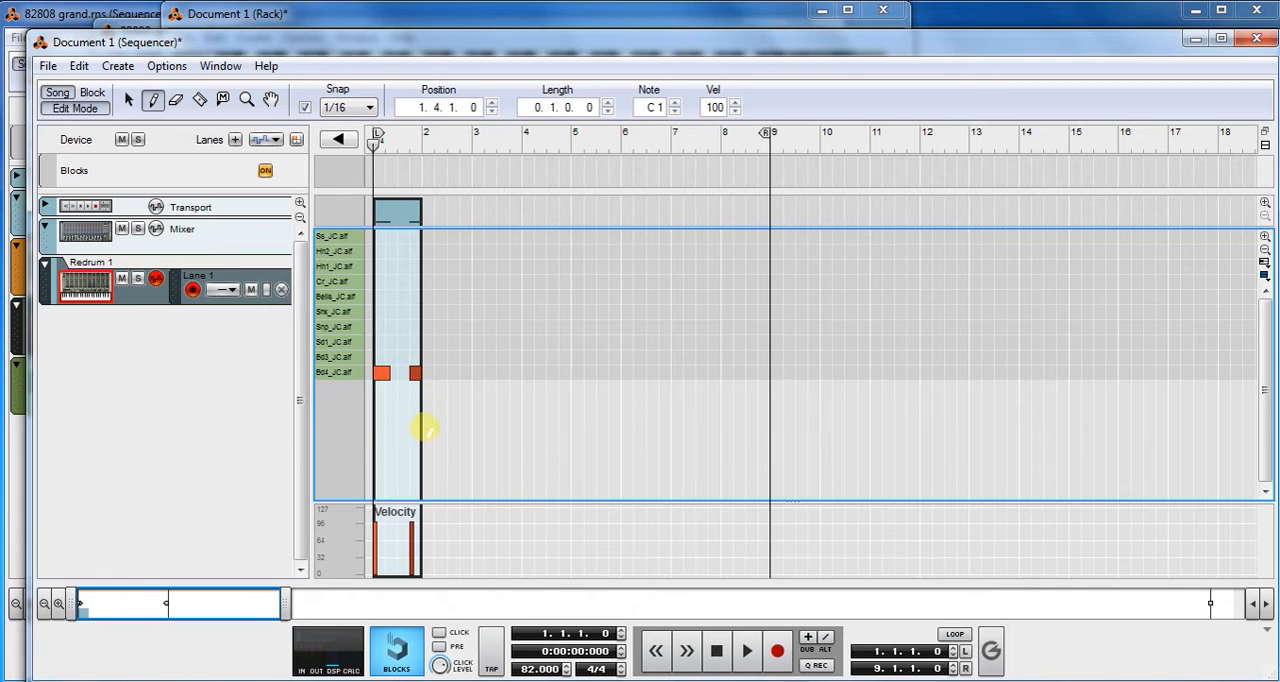
left_click(747, 651)
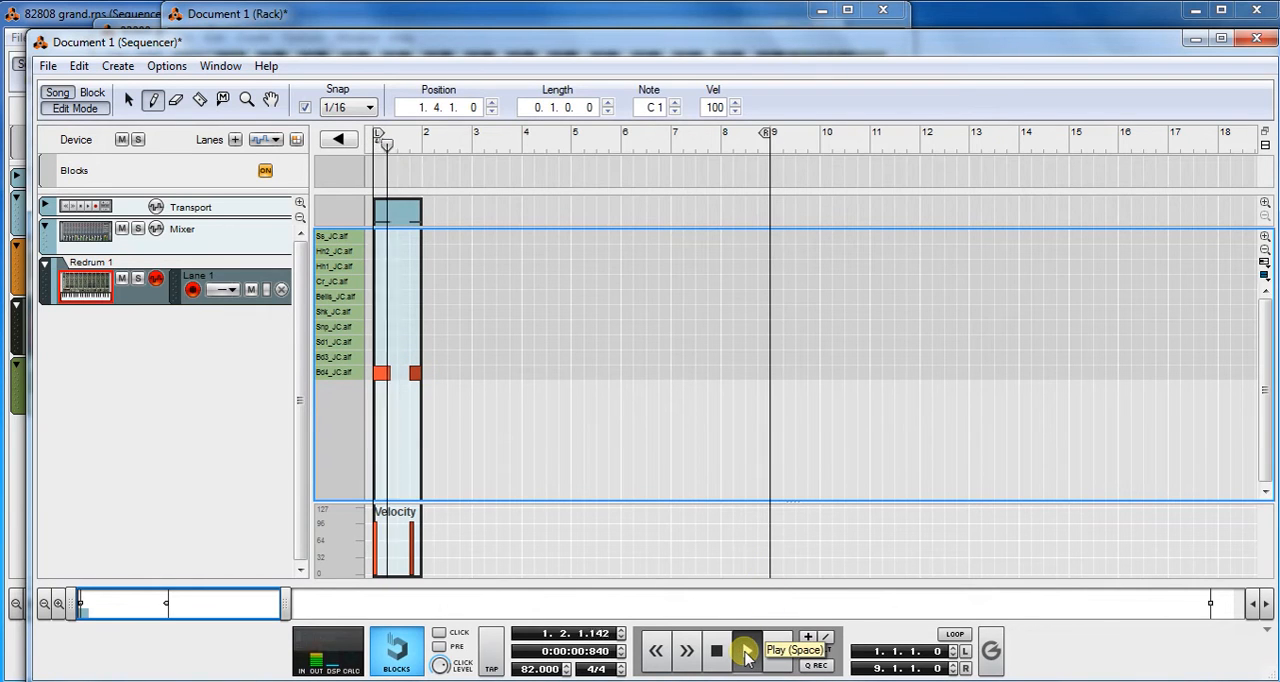
left_click(717, 651)
left_click(719, 653)
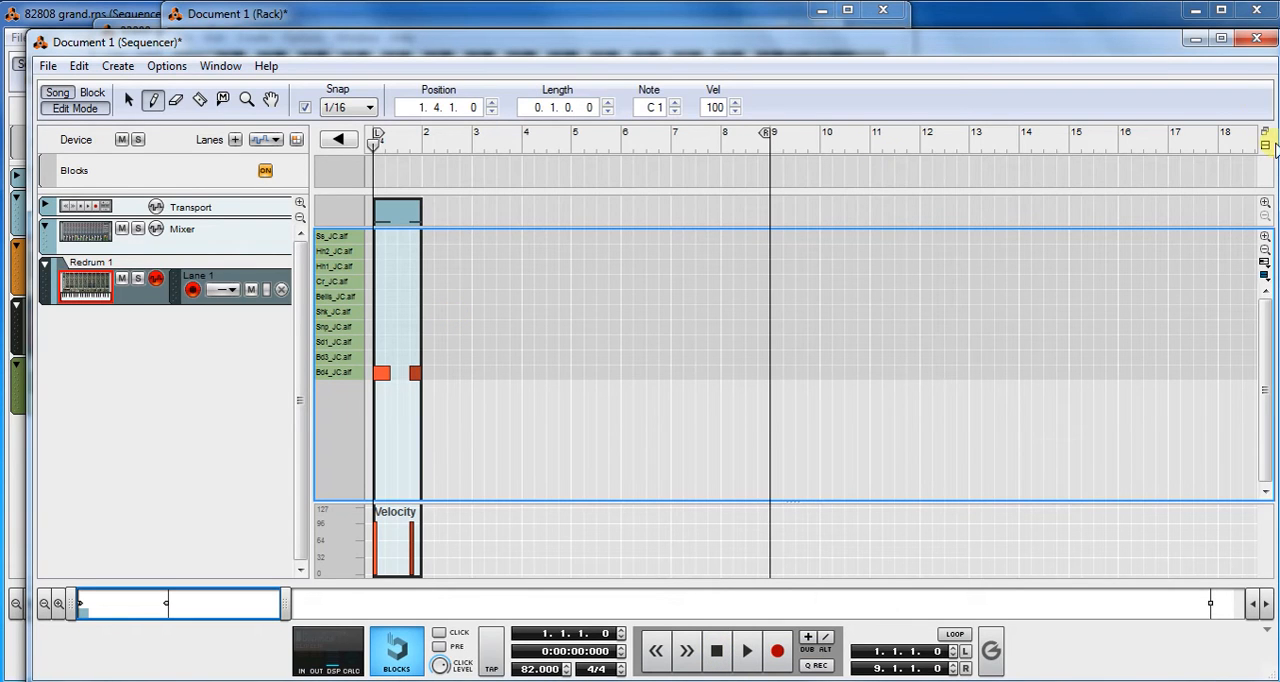
- Reattach the sequencer to the Document 1 rack and bring the 82808 grand song's rack to the front
left_click(1256, 38)
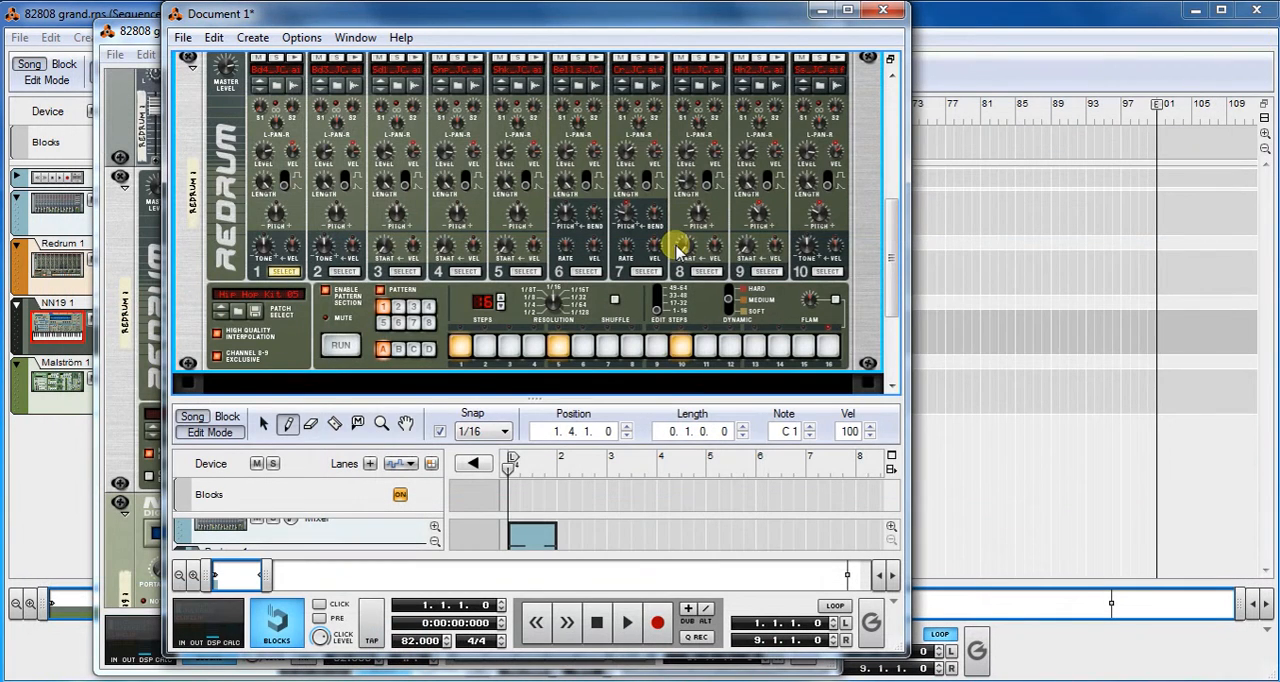
left_click_drag(368, 15, 549, 22)
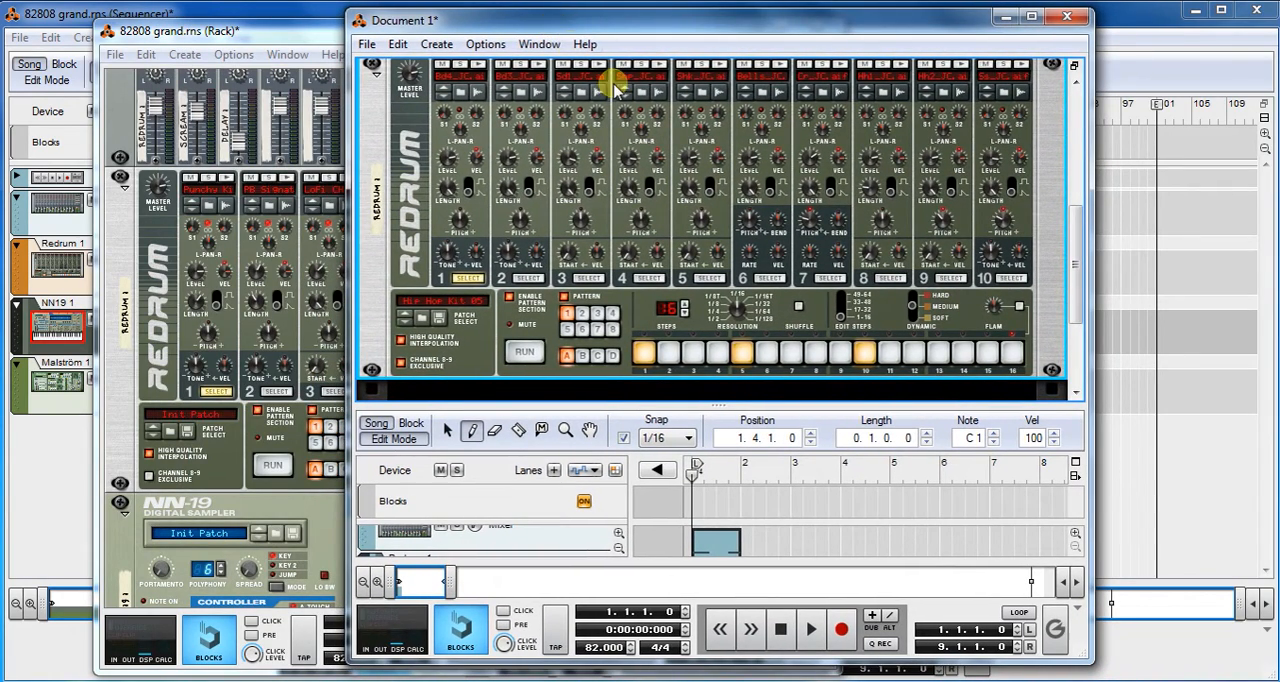
left_click(315, 29)
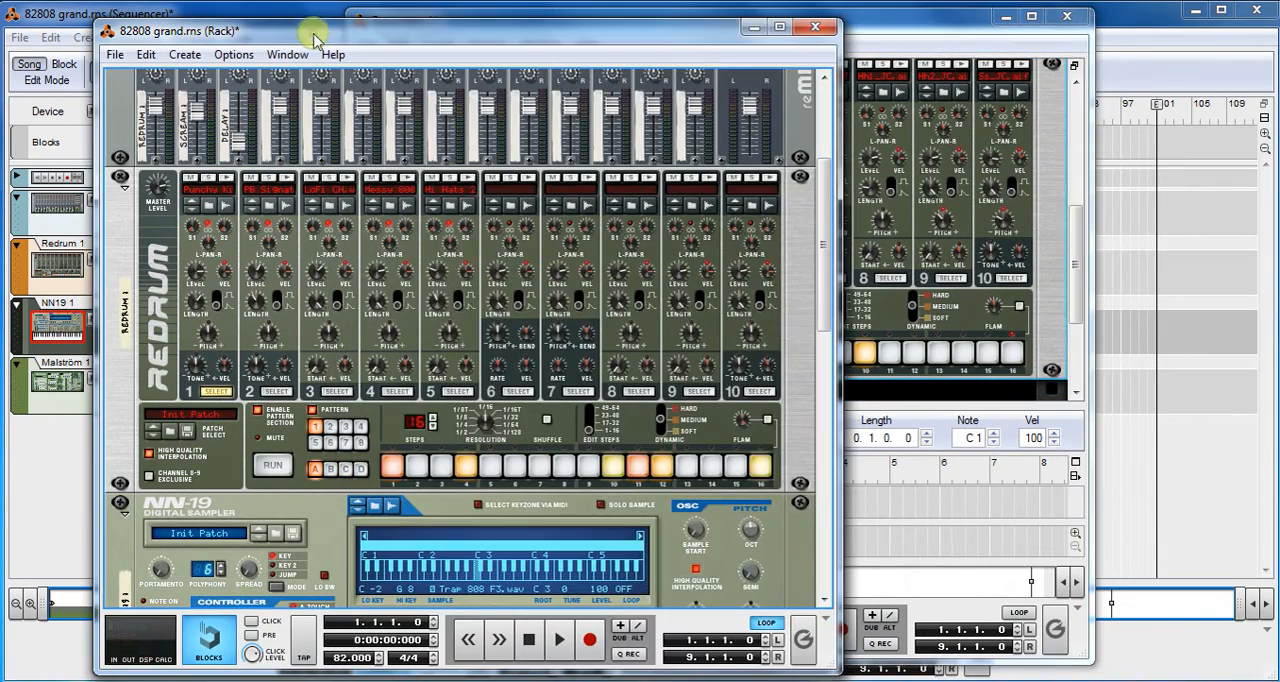
- Review the steps of drums 2, 3 and 5 while the Redrum pattern runs, and browse drum 1's sample without replacing it
left_click(266, 467)
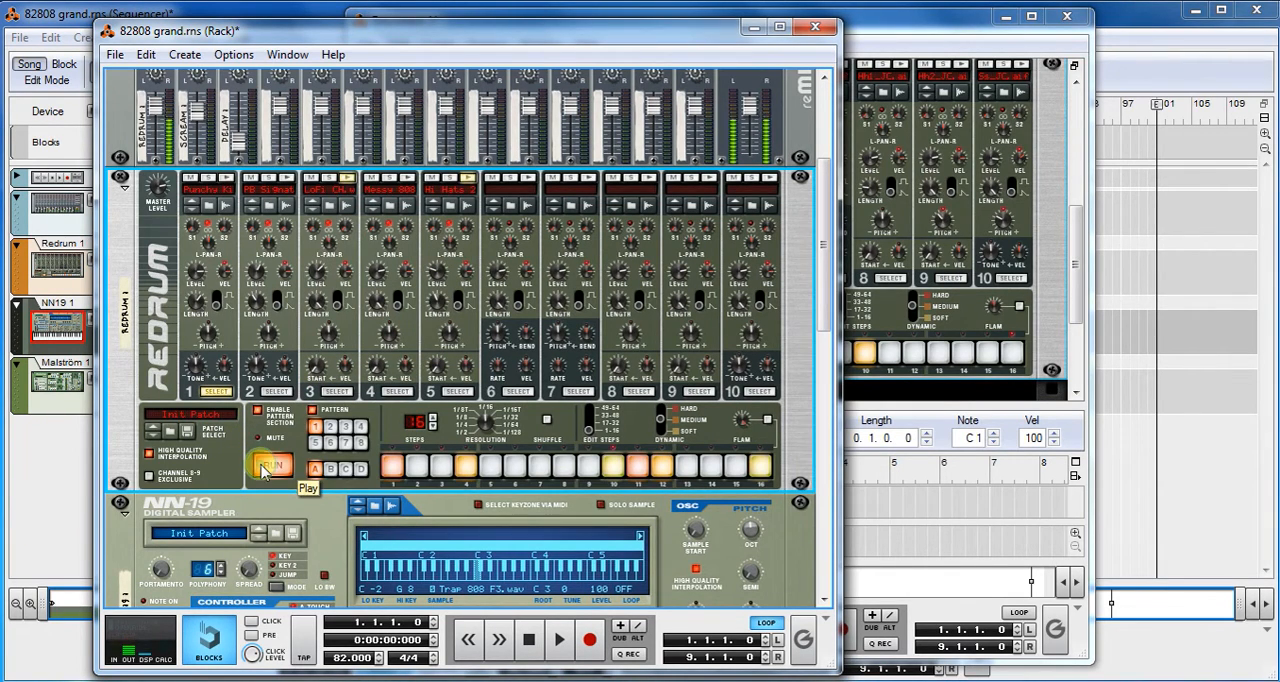
left_click(281, 392)
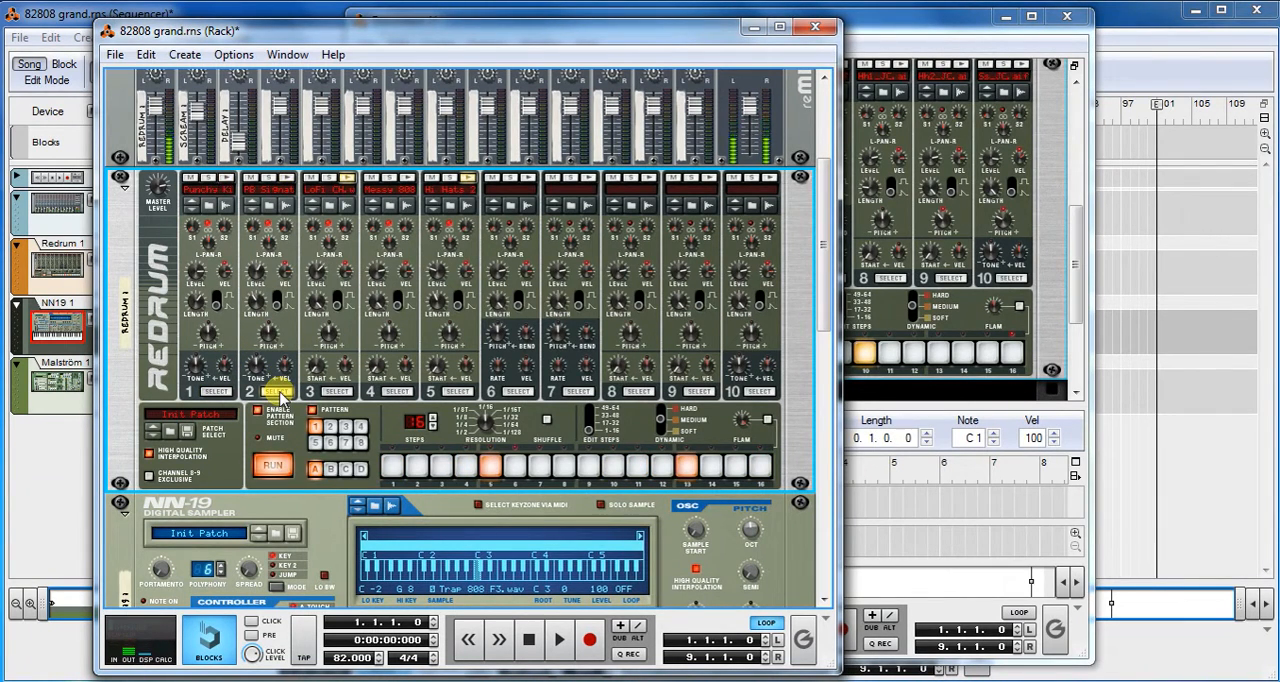
left_click(336, 392)
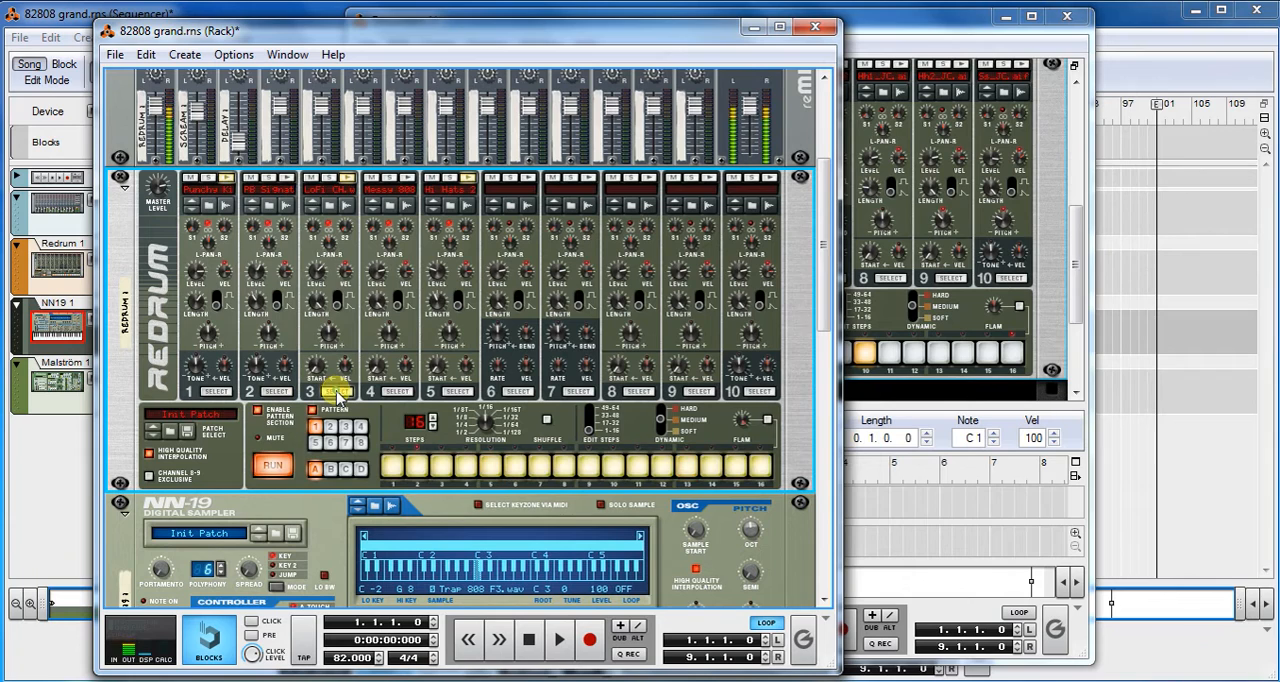
left_click(456, 392)
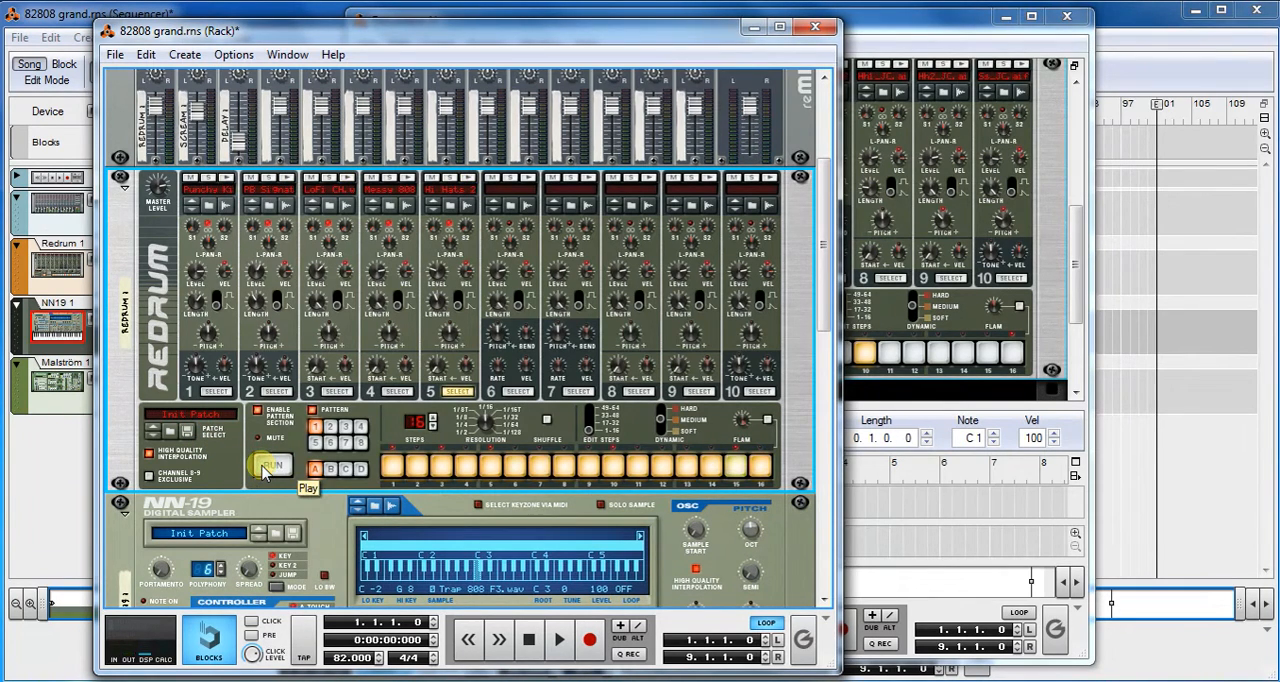
left_click(205, 208)
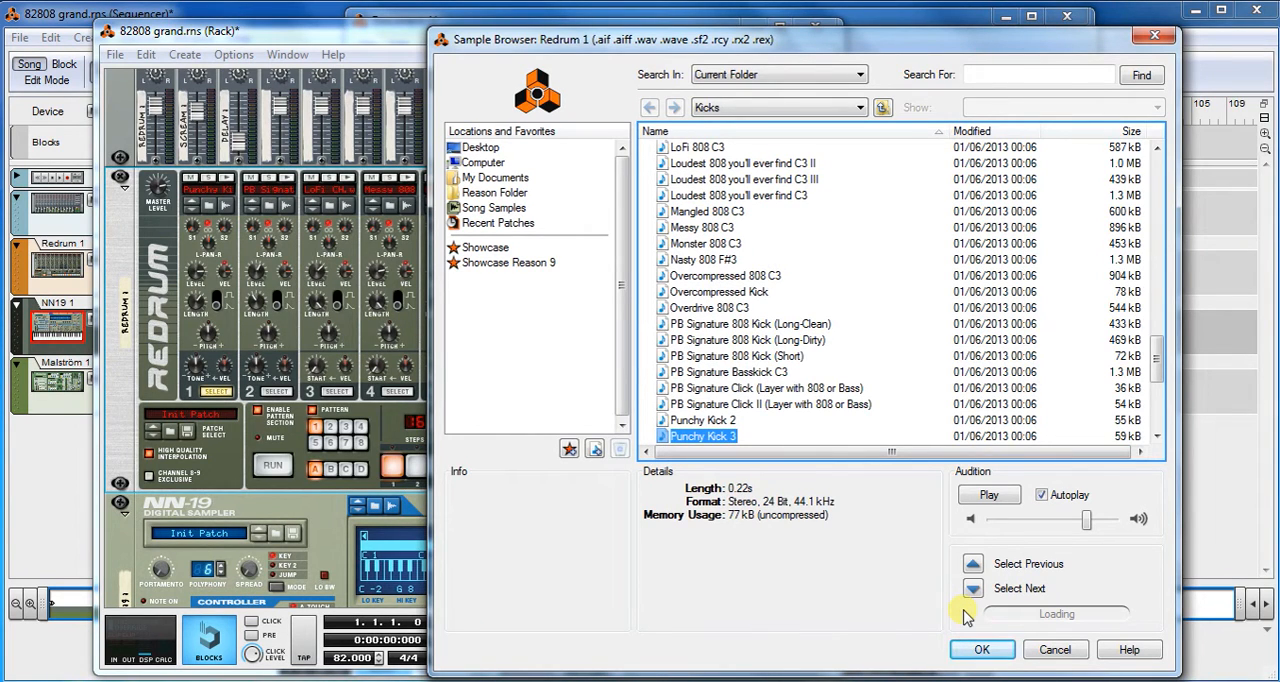
left_click(1040, 651)
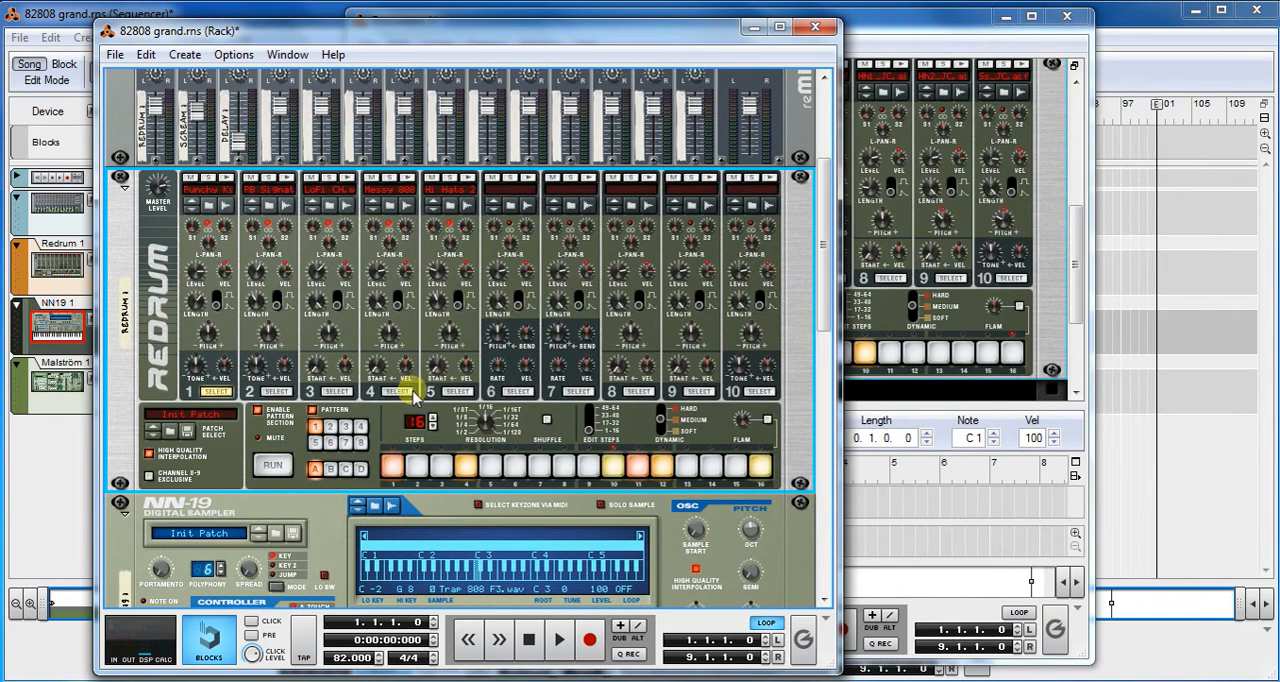
- Clear all 16 steps of drum 3, solo that drum and run the pattern
left_click(336, 391)
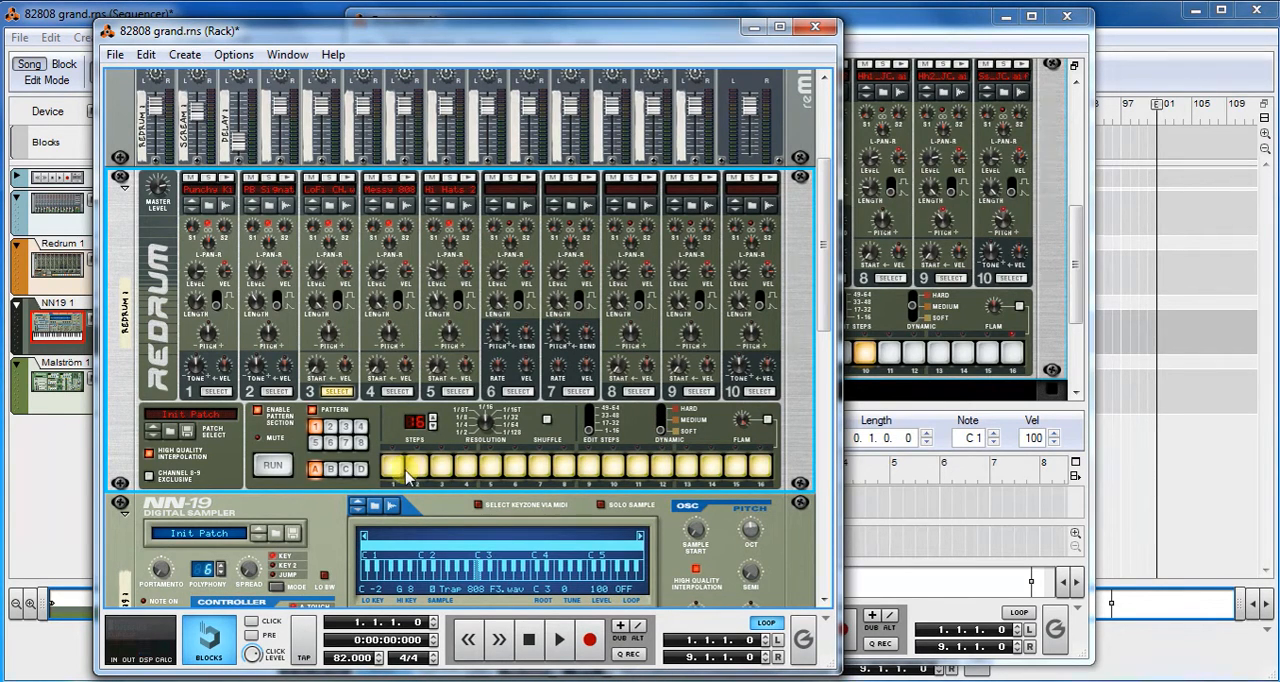
left_click_drag(395, 470, 760, 468)
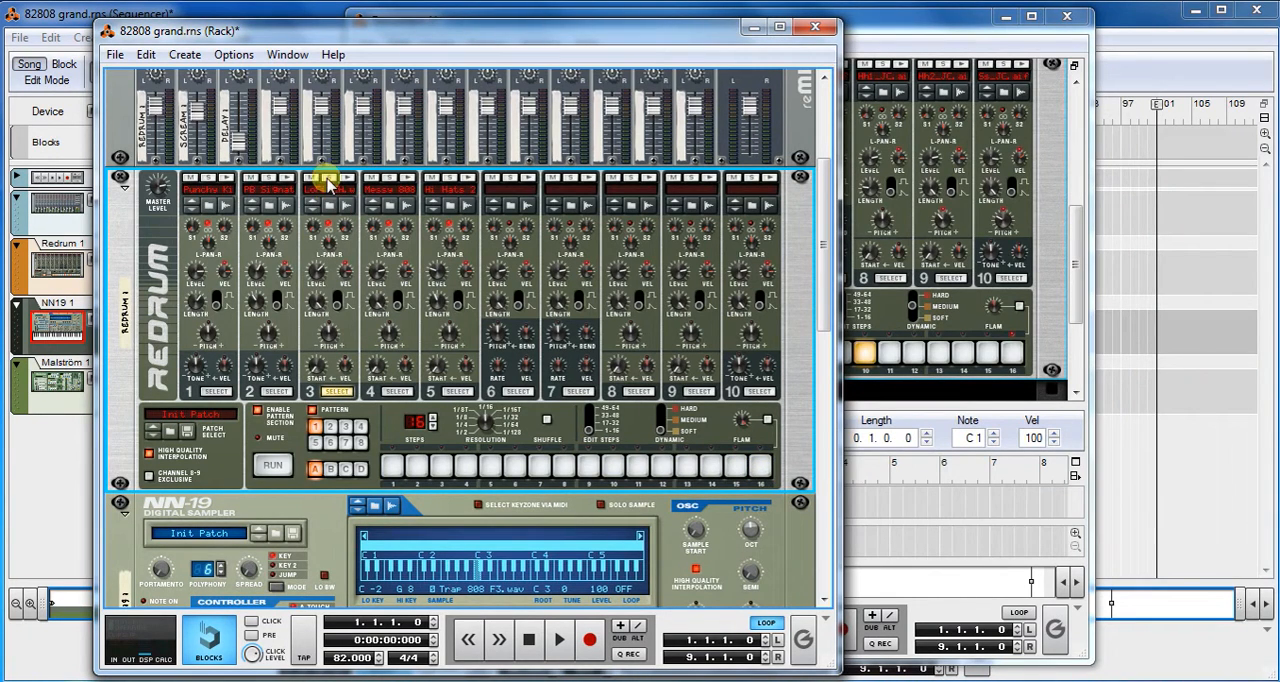
left_click(329, 178)
left_click(275, 462)
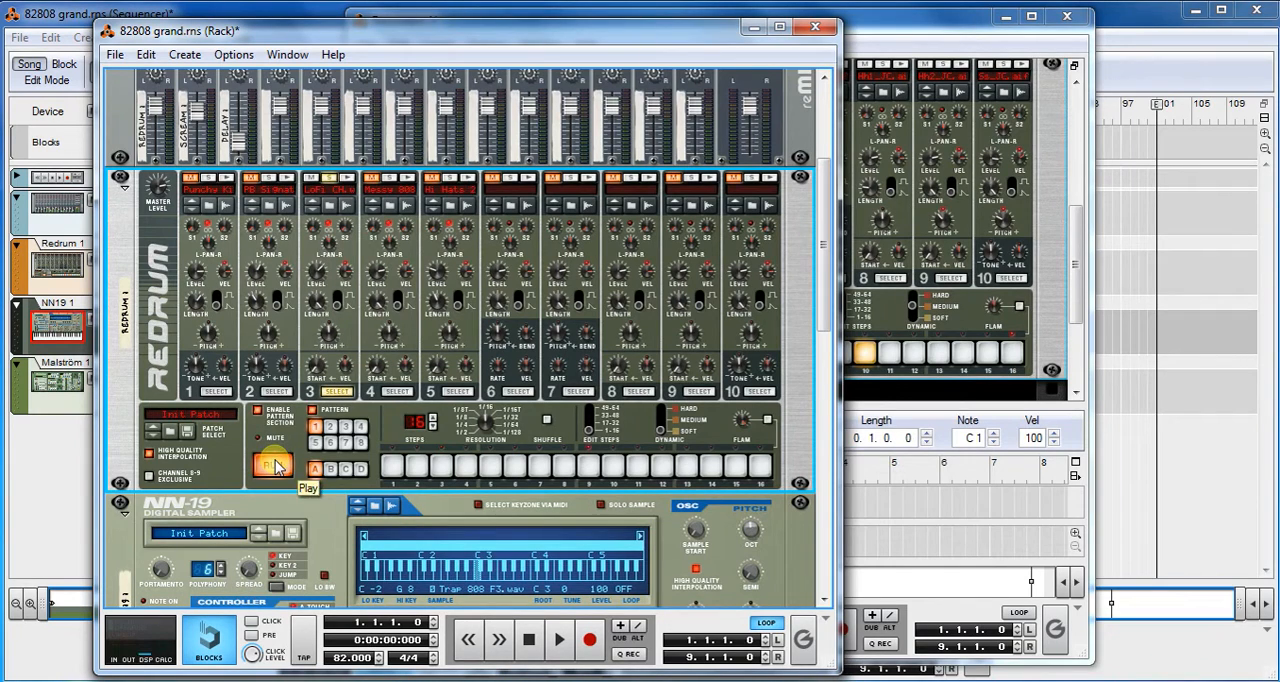
- Program drum 3 on all 16 steps of the running Redrum pattern
left_click(392, 466)
left_click(415, 468)
left_click(441, 466)
left_click(465, 466)
left_click(490, 466)
left_click(514, 466)
left_click(539, 466)
left_click(563, 466)
left_click(588, 467)
left_click(612, 466)
left_click(637, 466)
left_click(661, 466)
left_click(686, 466)
left_click(710, 468)
left_click(735, 467)
left_click(759, 467)
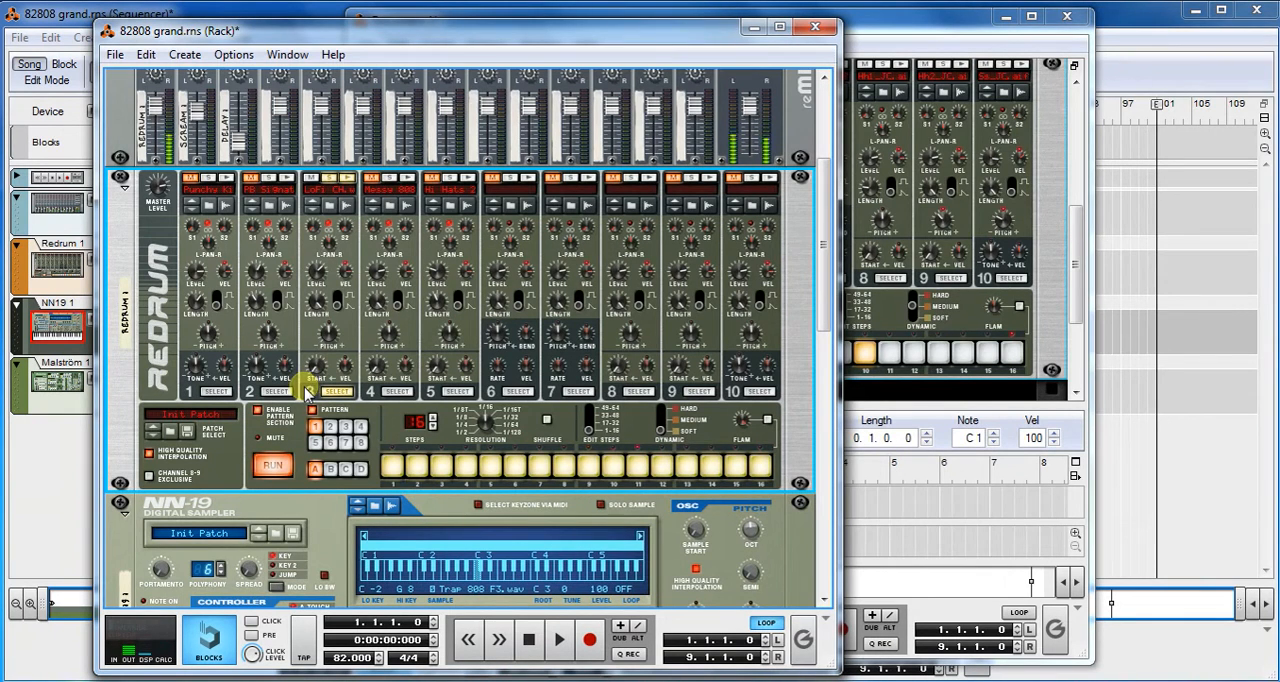
- Solo drum 5 instead of drum 3 to hear its steps in the pattern, and stop the pattern
left_click(457, 391)
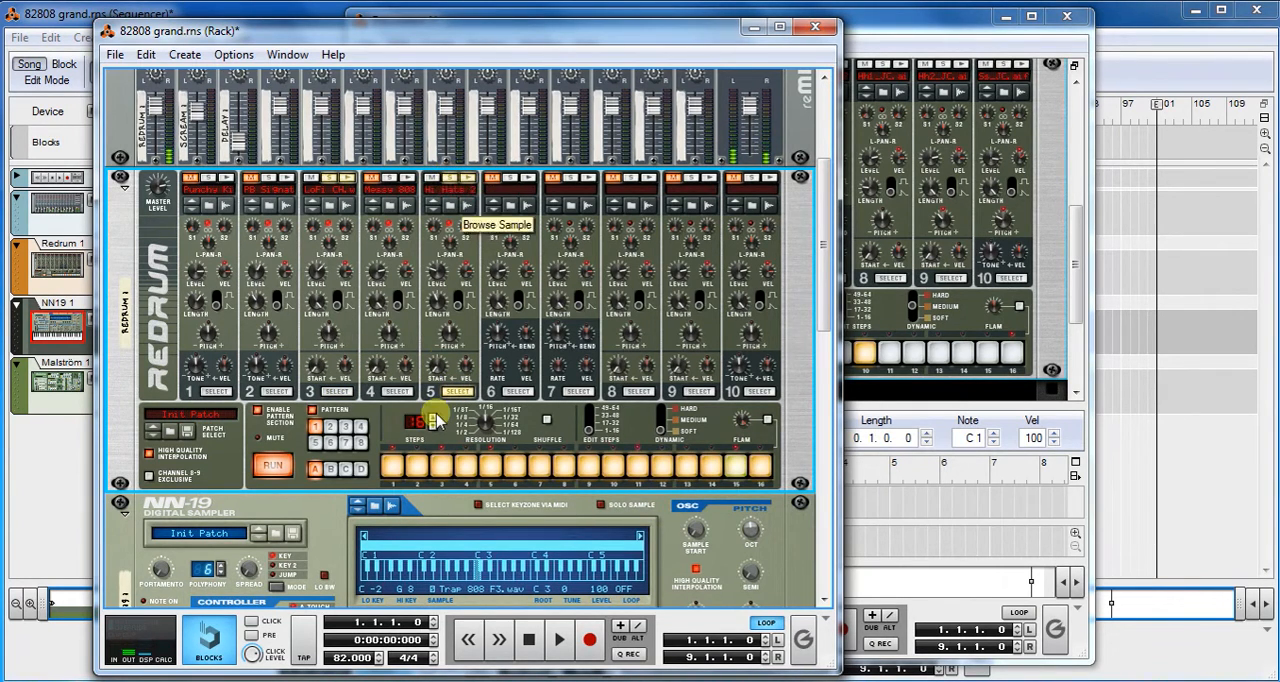
left_click(399, 391)
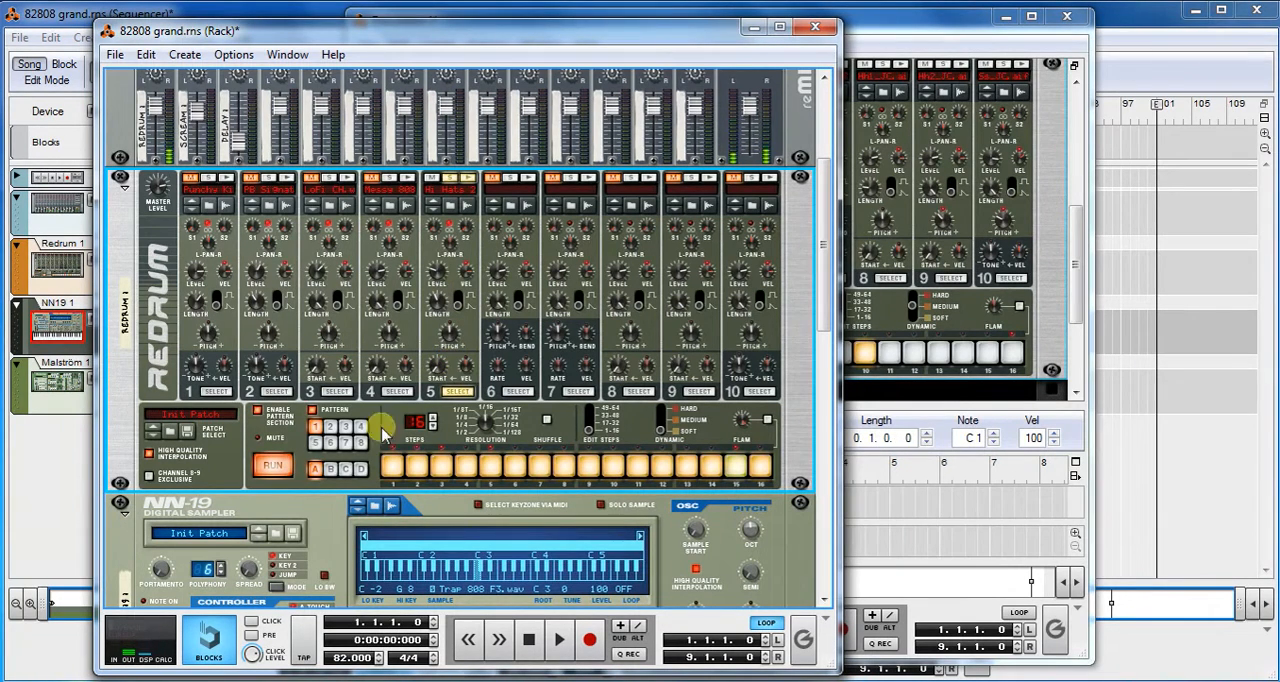
left_click(268, 471)
left_click(268, 471)
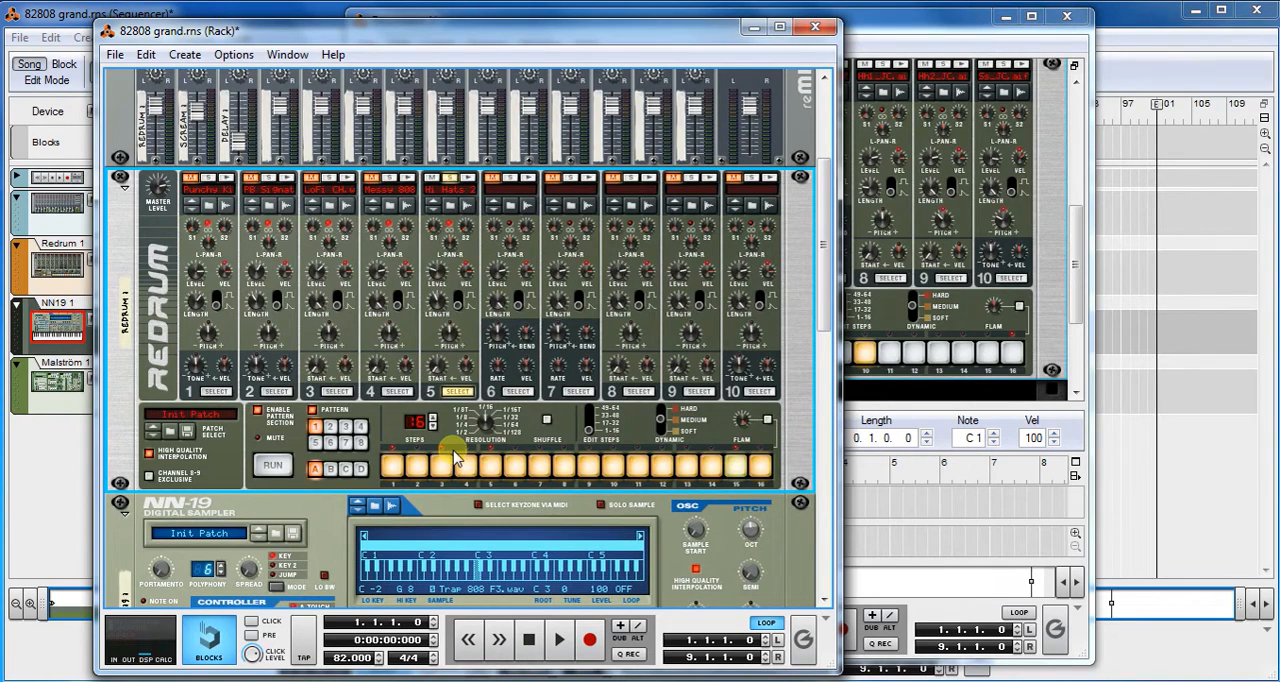
- Clear step 1 of drum 5, run the Redrum pattern and re-enter the step with flam editing on
left_click(767, 420)
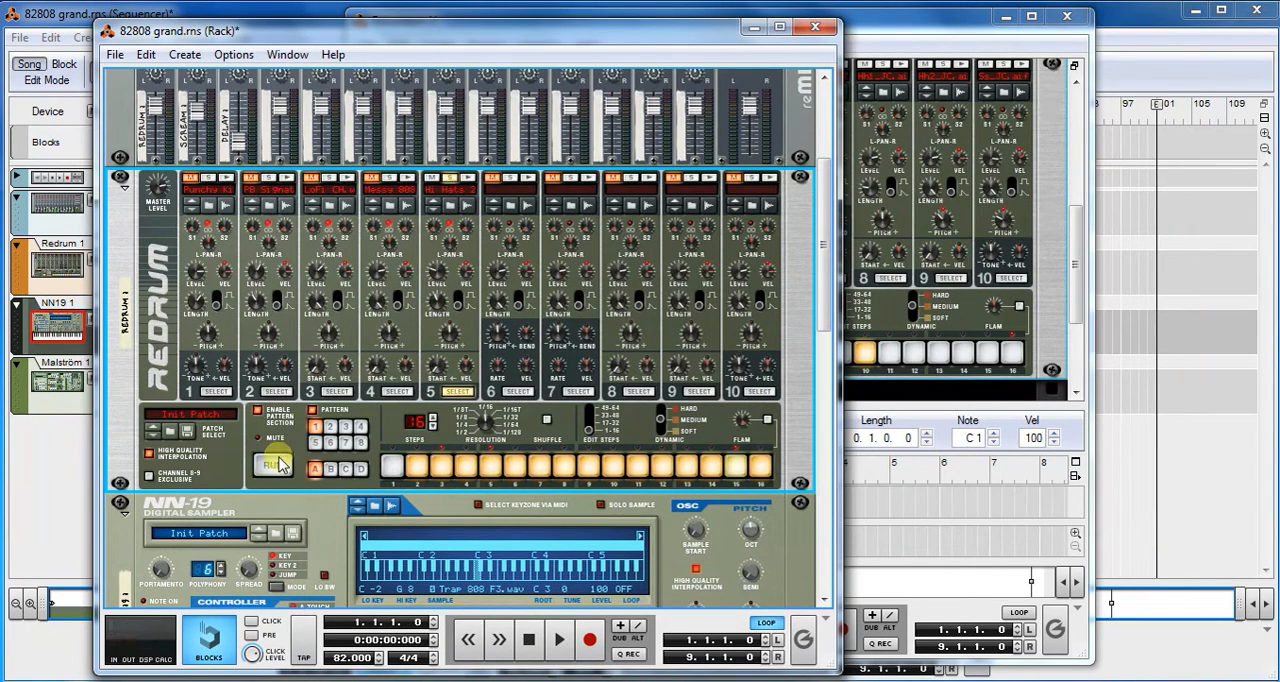
left_click(273, 467)
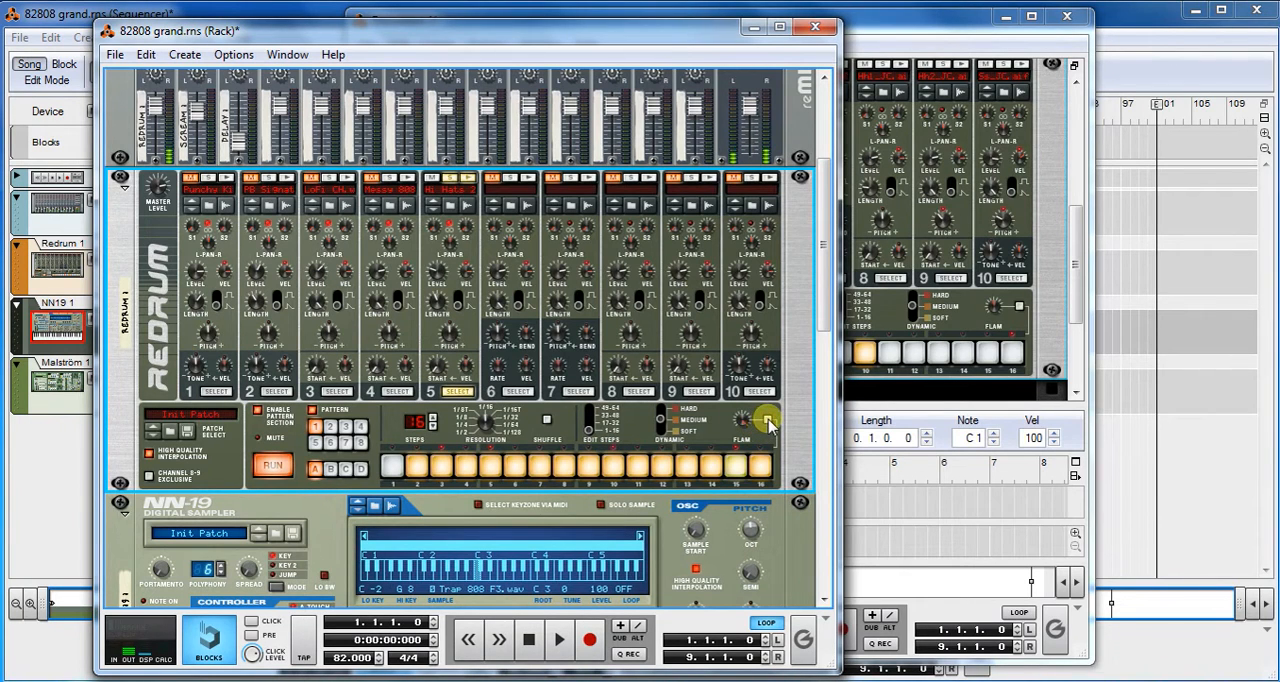
left_click(768, 421)
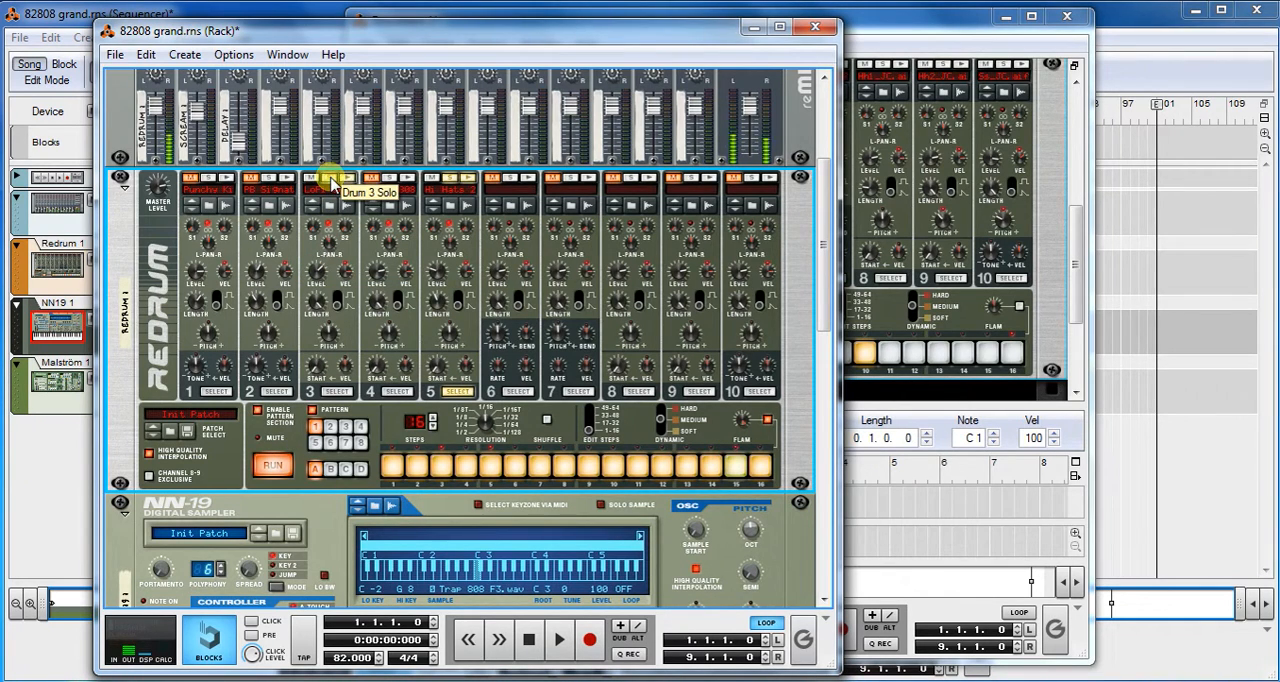
- Solo drums 3 and 2 alongside drum 5, and review their steps while running and stopping the pattern
left_click(336, 393)
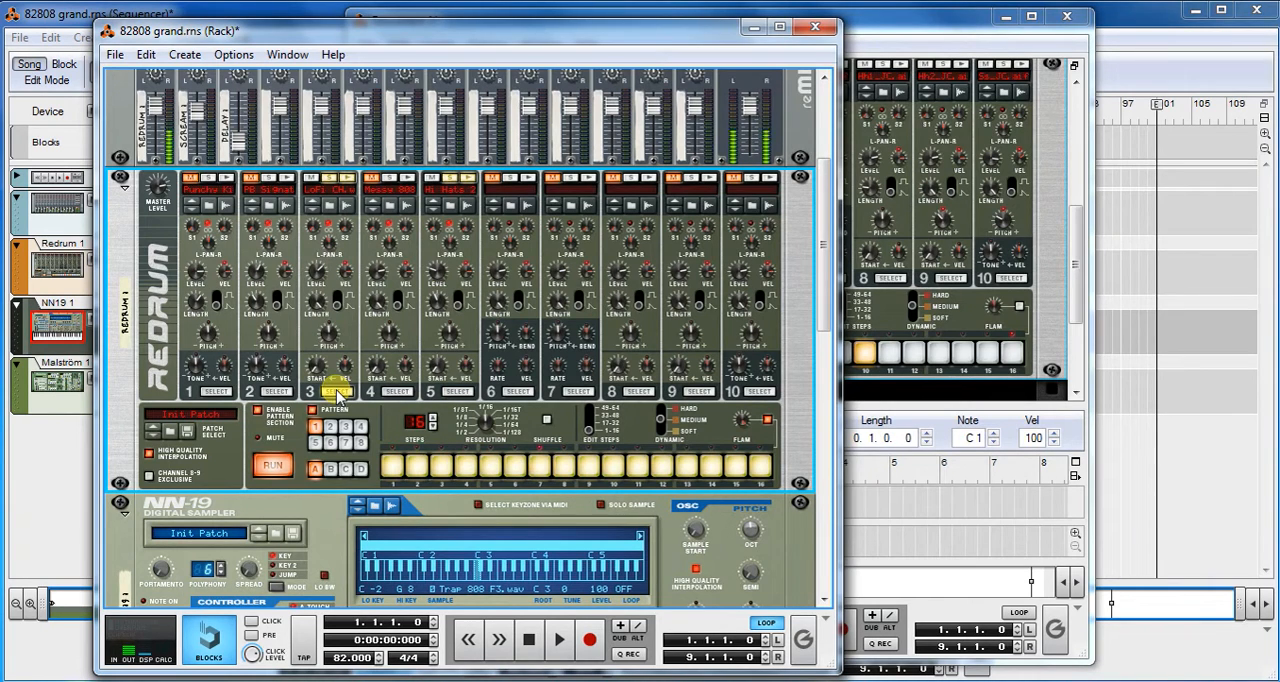
left_click(278, 392)
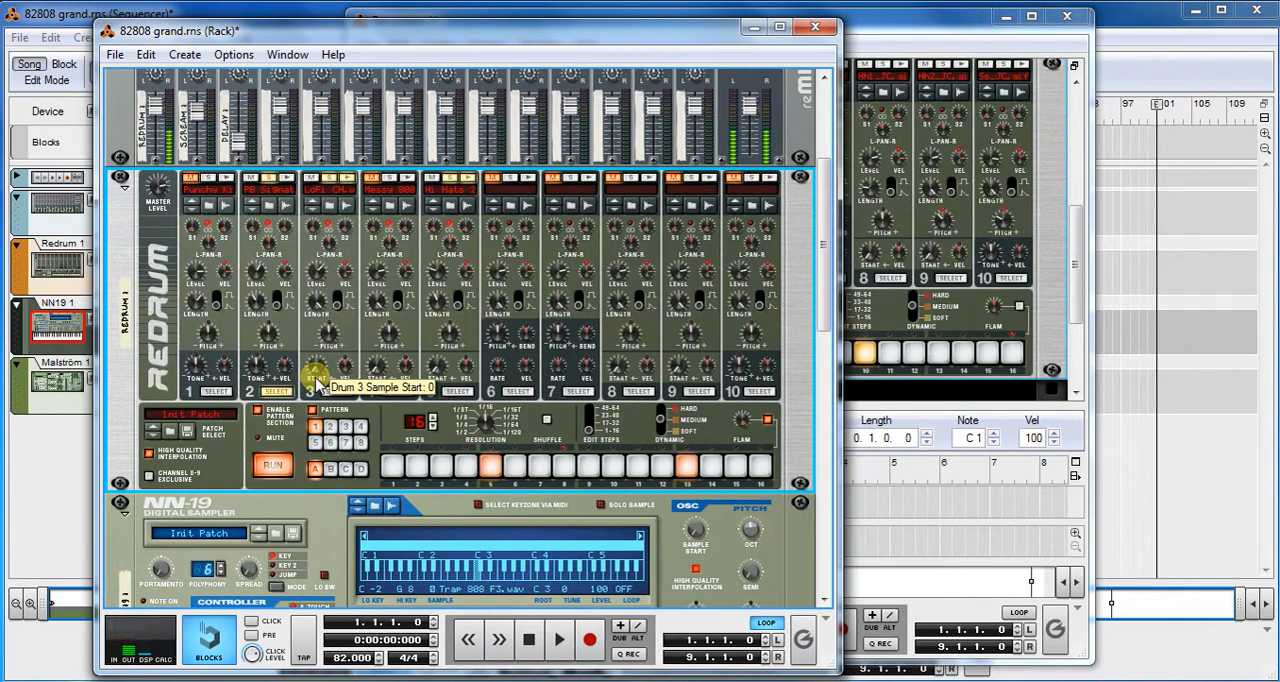
left_click(274, 467)
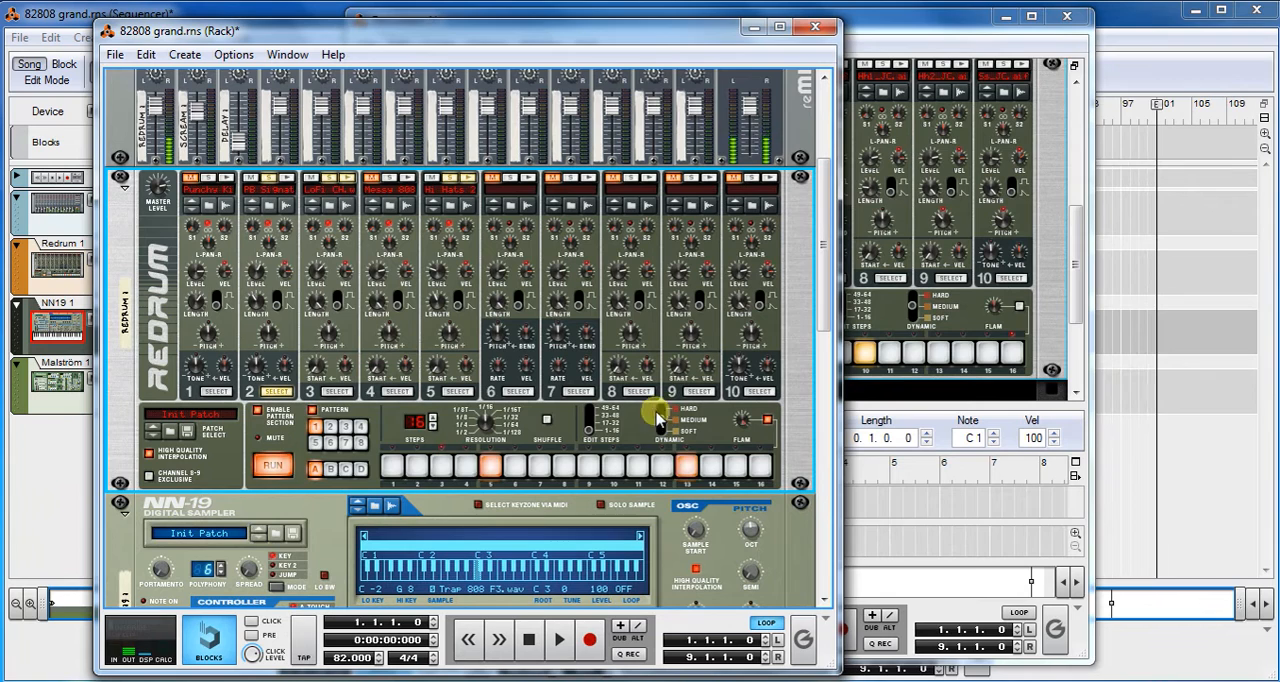
left_click(272, 464)
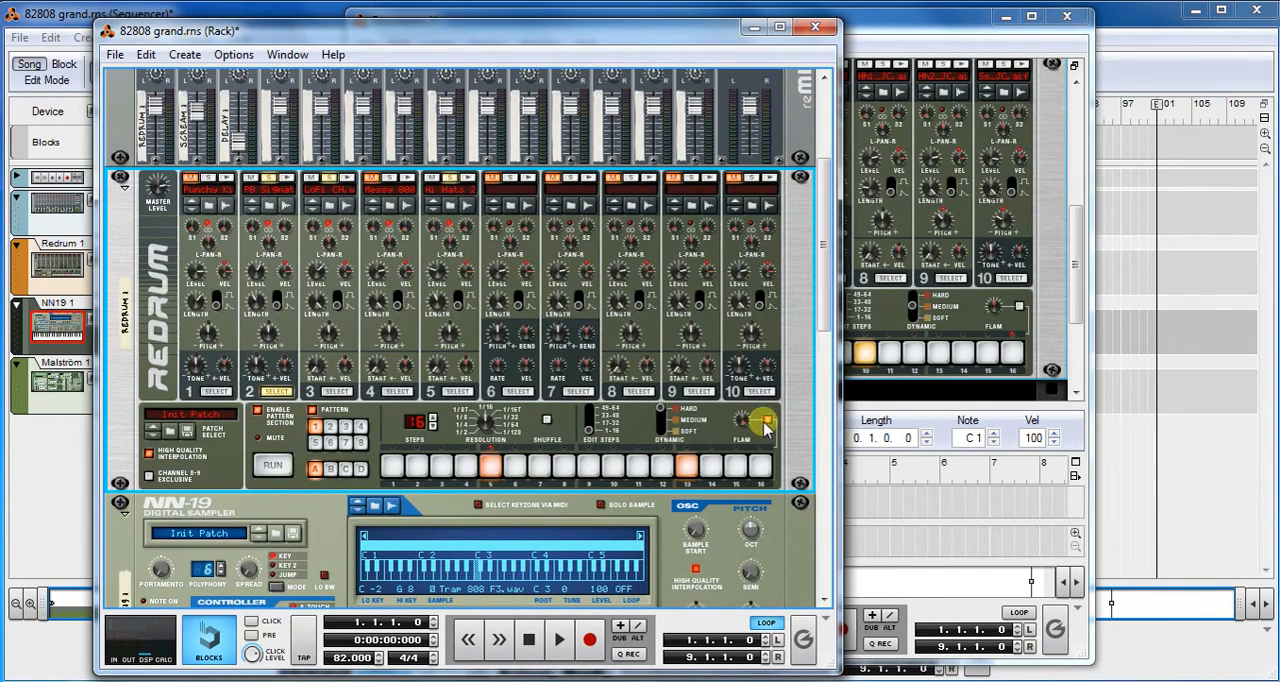
left_click(276, 467)
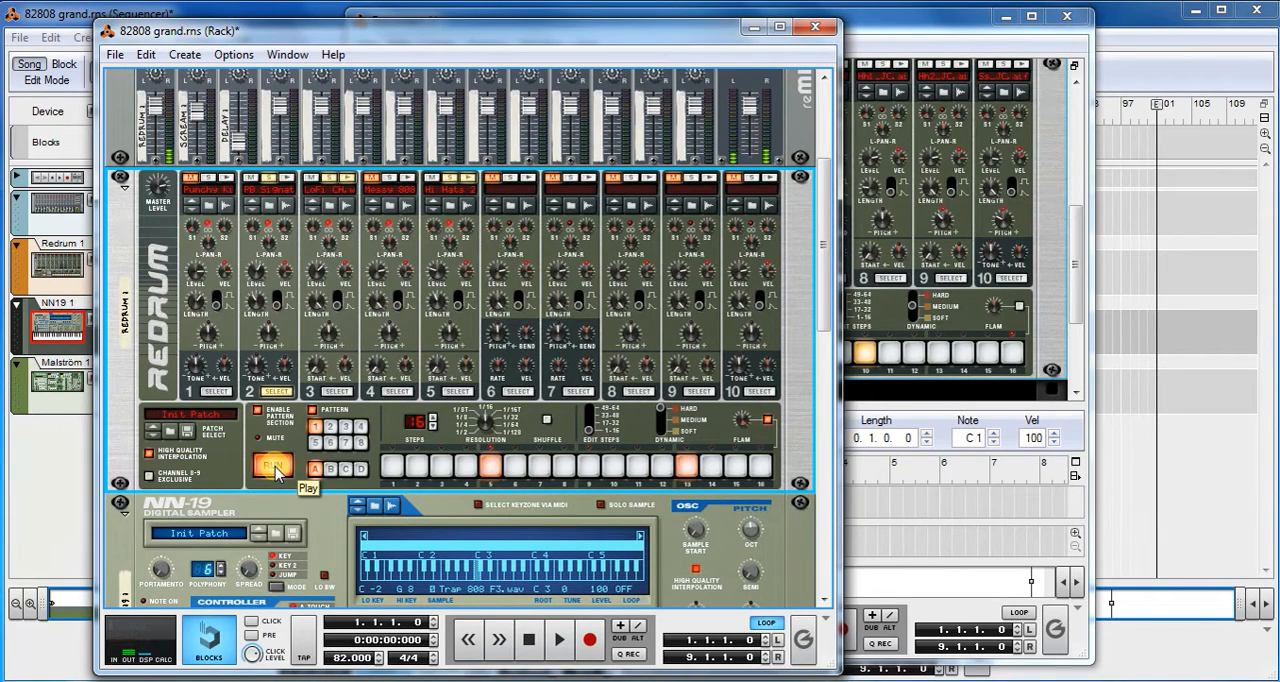
left_click(275, 467)
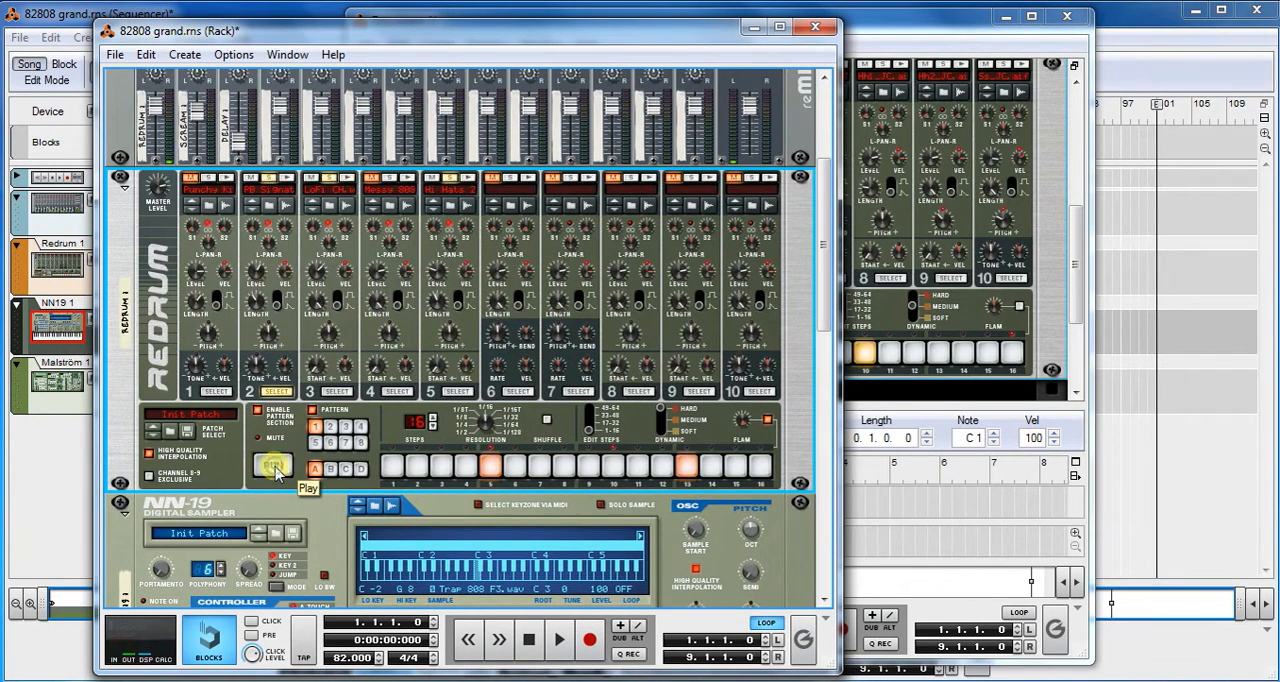
- Turn off flam editing, clear steps 5 and 13 of drum 2, and re-enter both while the pattern runs
left_click(767, 422)
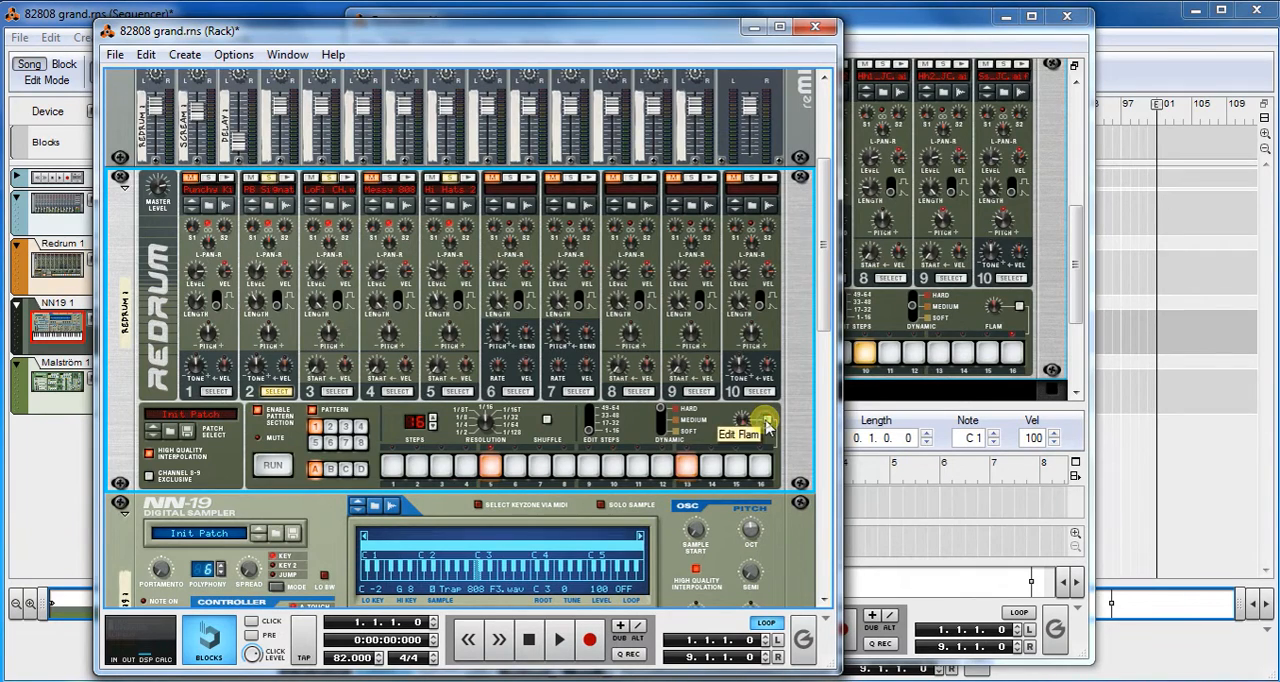
left_click(490, 468)
left_click(687, 466)
left_click(270, 467)
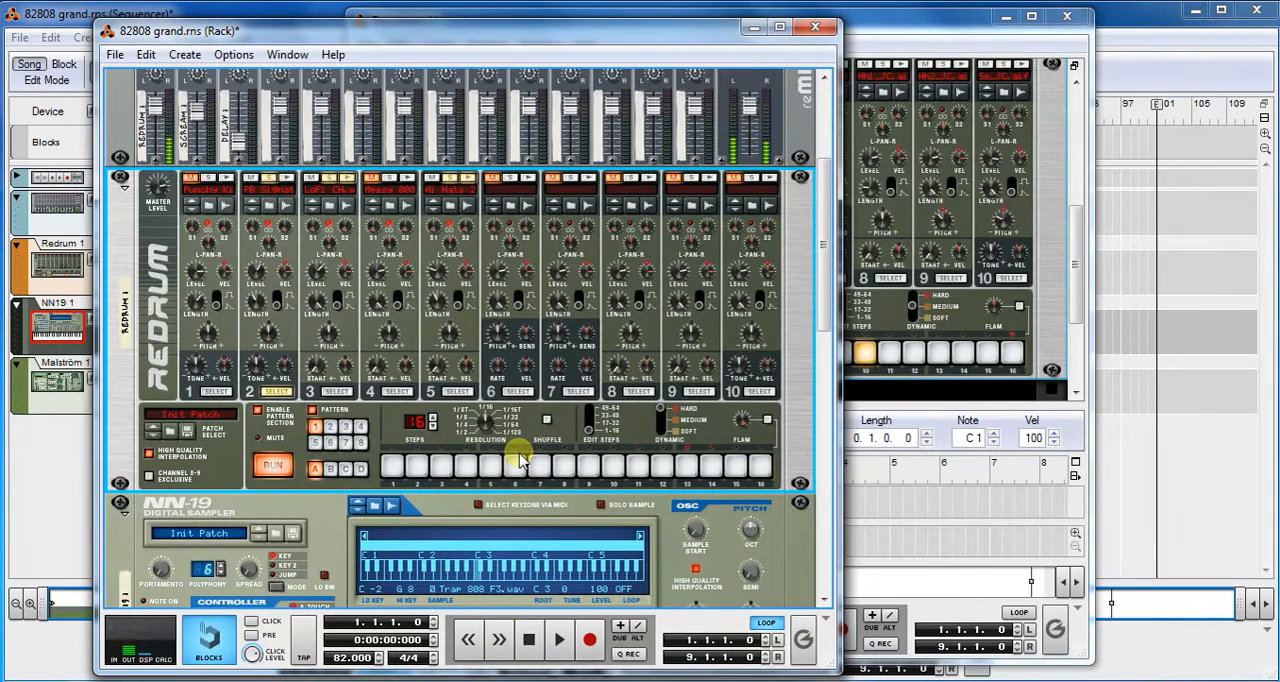
left_click(490, 466)
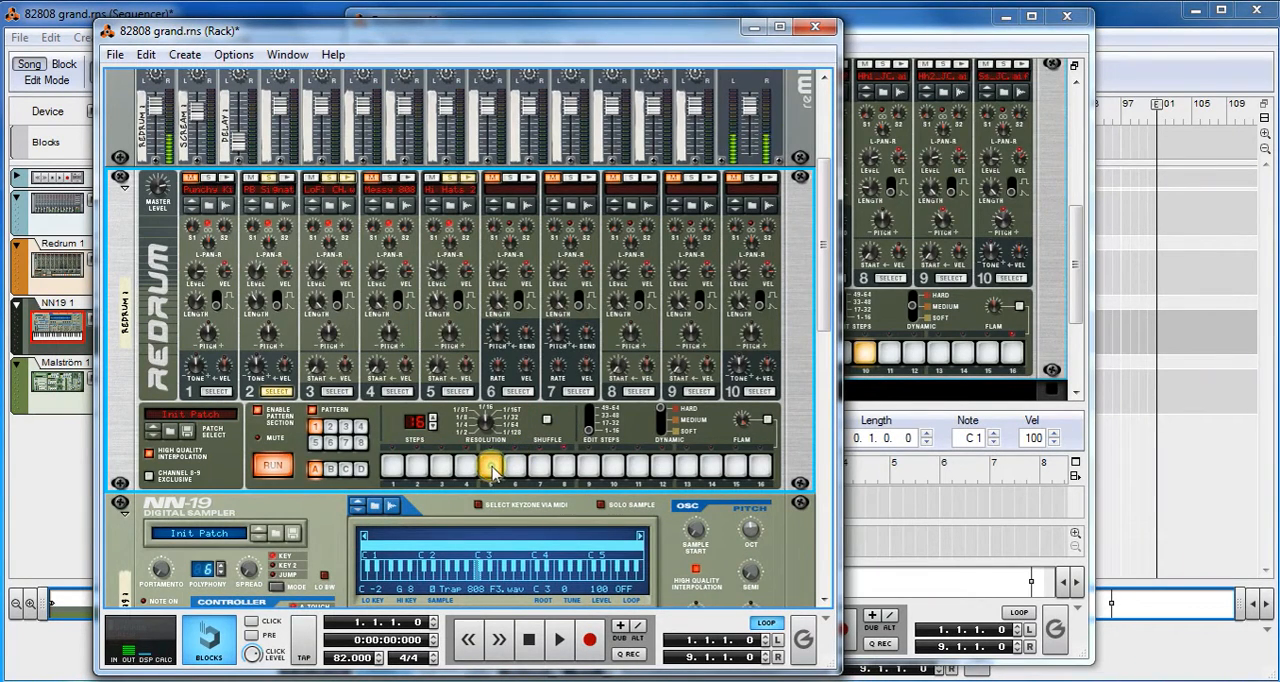
left_click(688, 466)
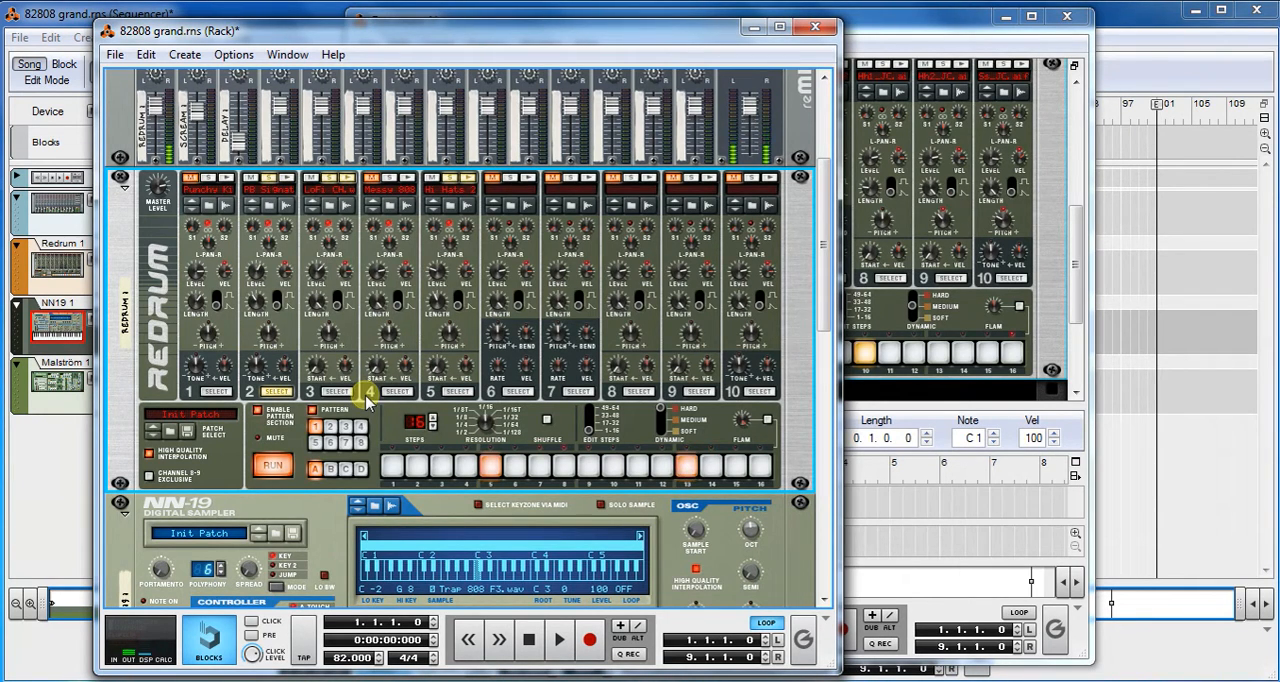
- Solo drum 1, rerun the pattern and re-enter its step 10 with flam editing on
left_click(220, 393)
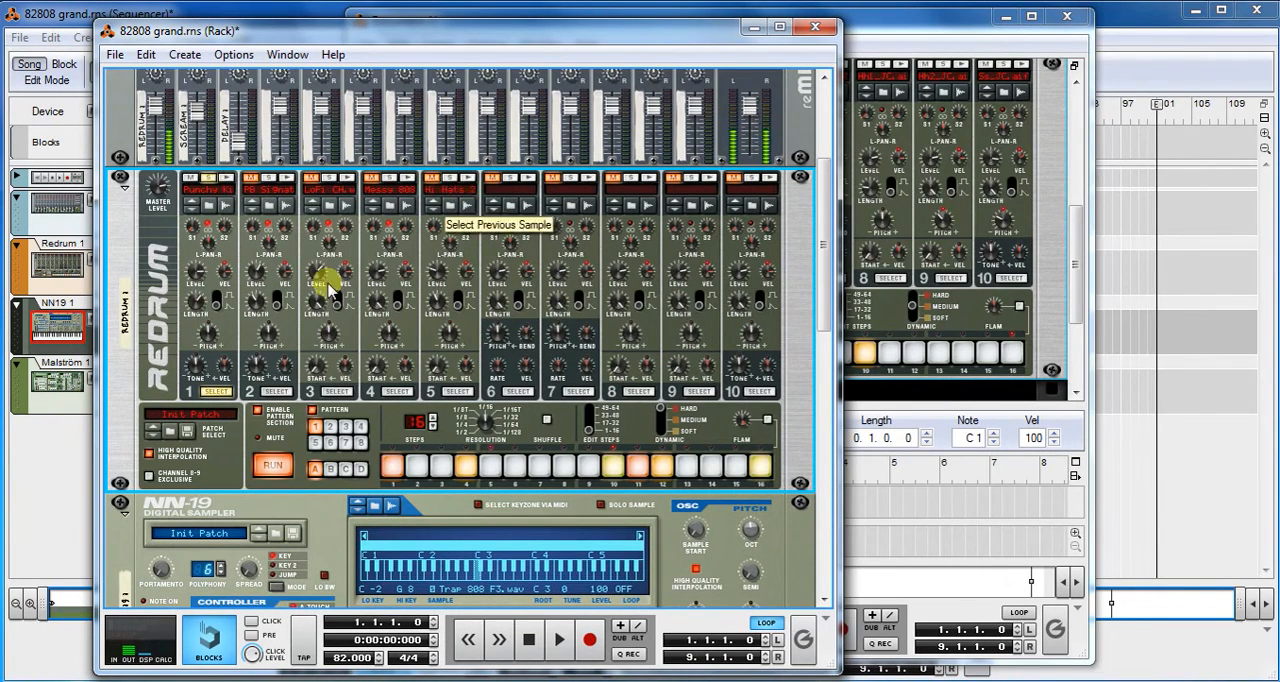
left_click(266, 467)
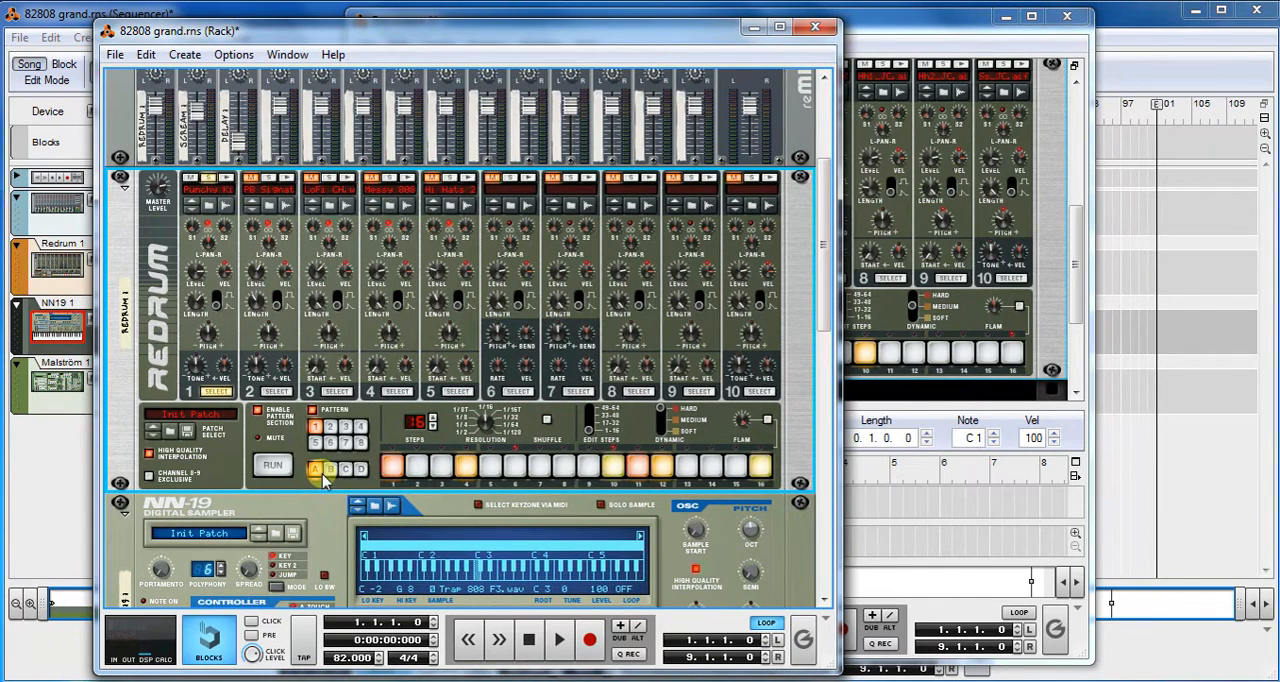
left_click(272, 466)
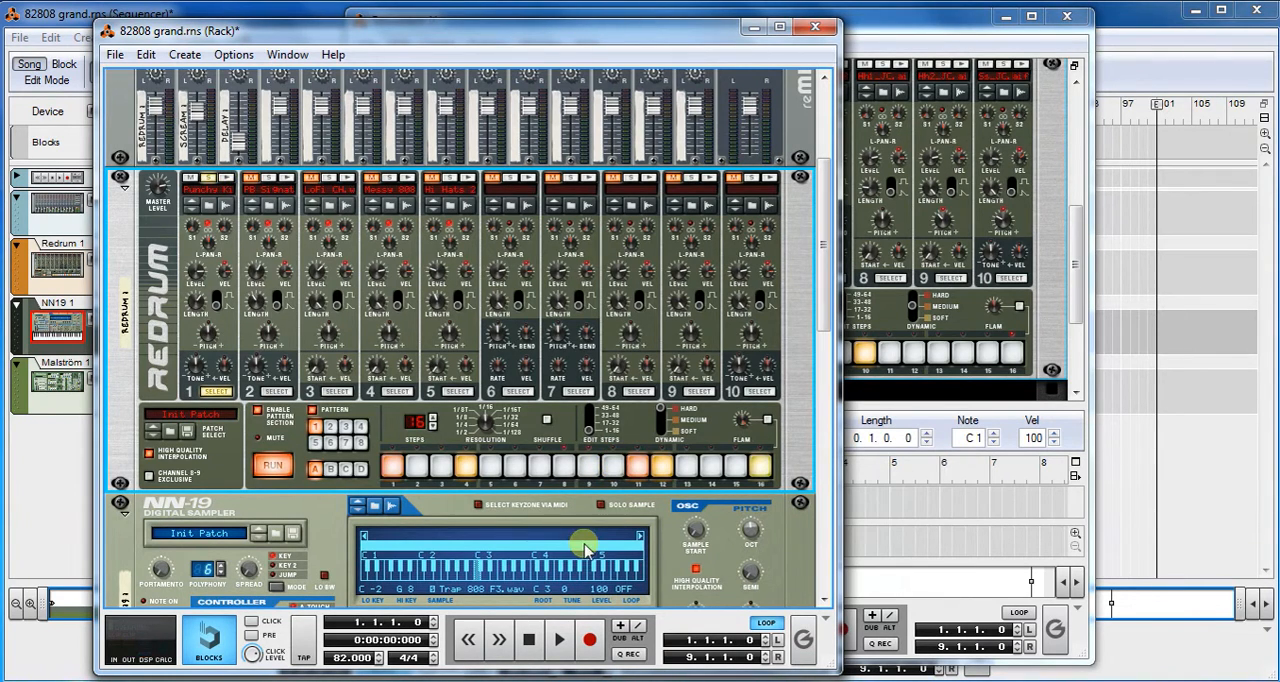
left_click(766, 421)
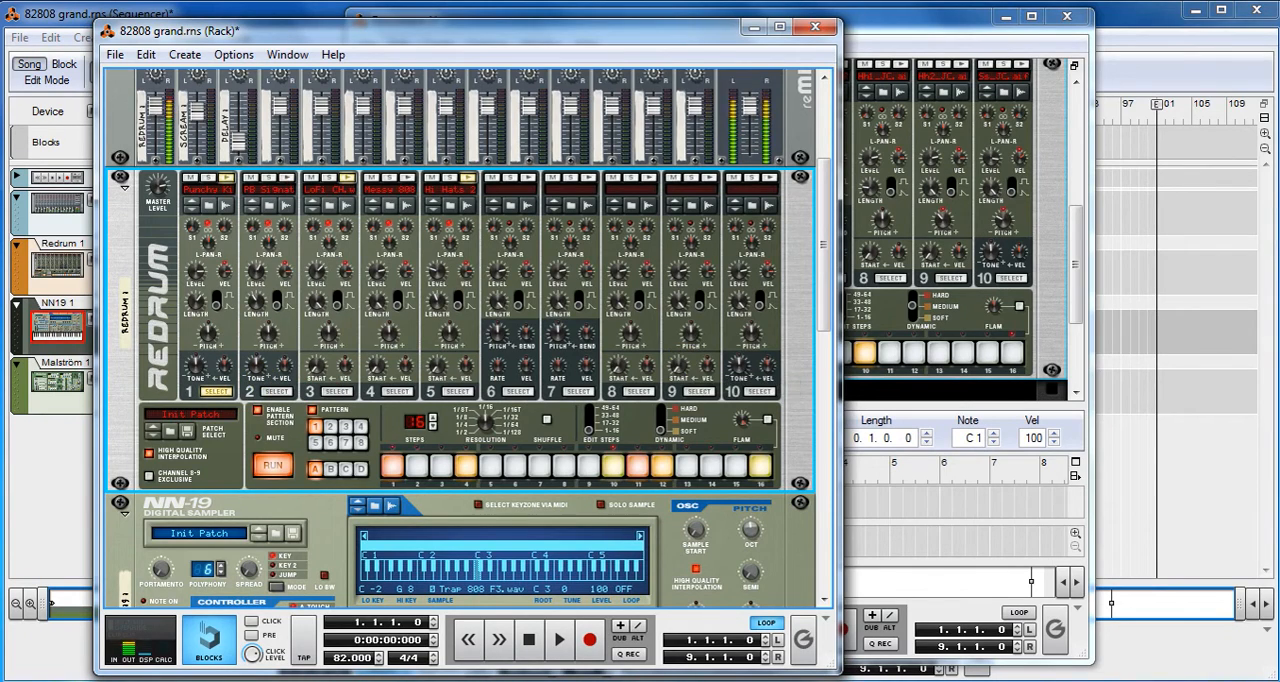
- Close the Document 1 song without saving its changes
left_click(1077, 22)
left_click(1077, 22)
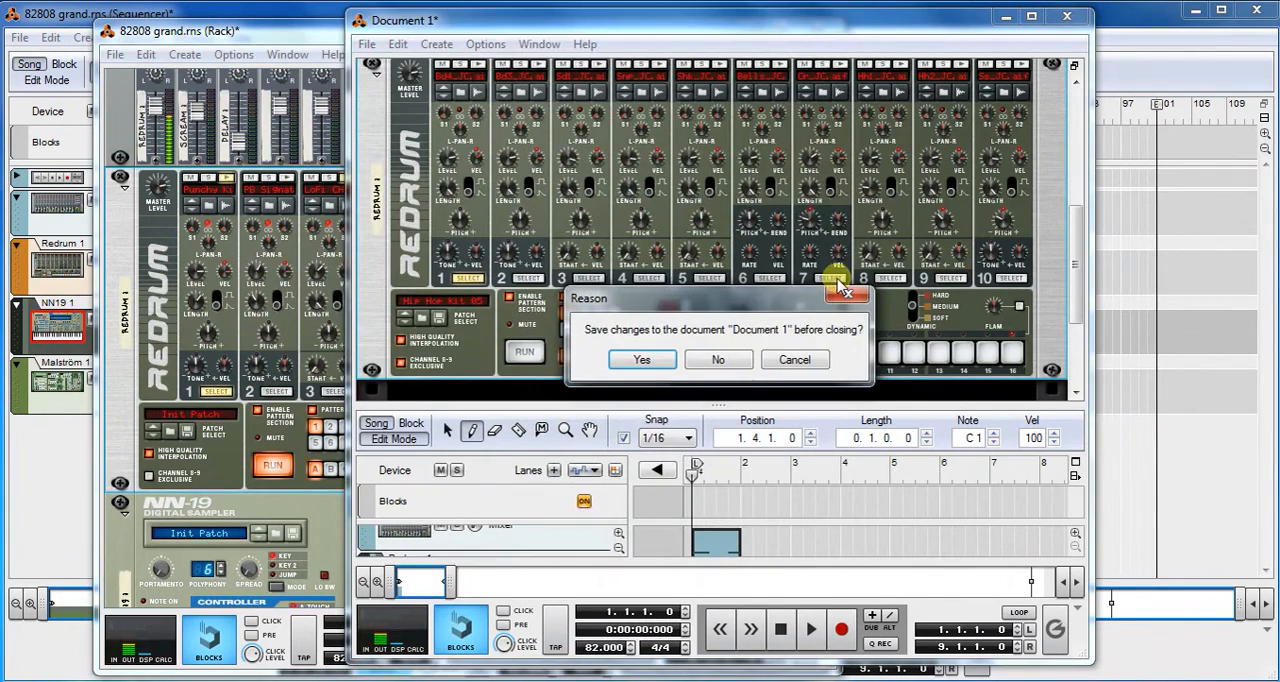
left_click(717, 359)
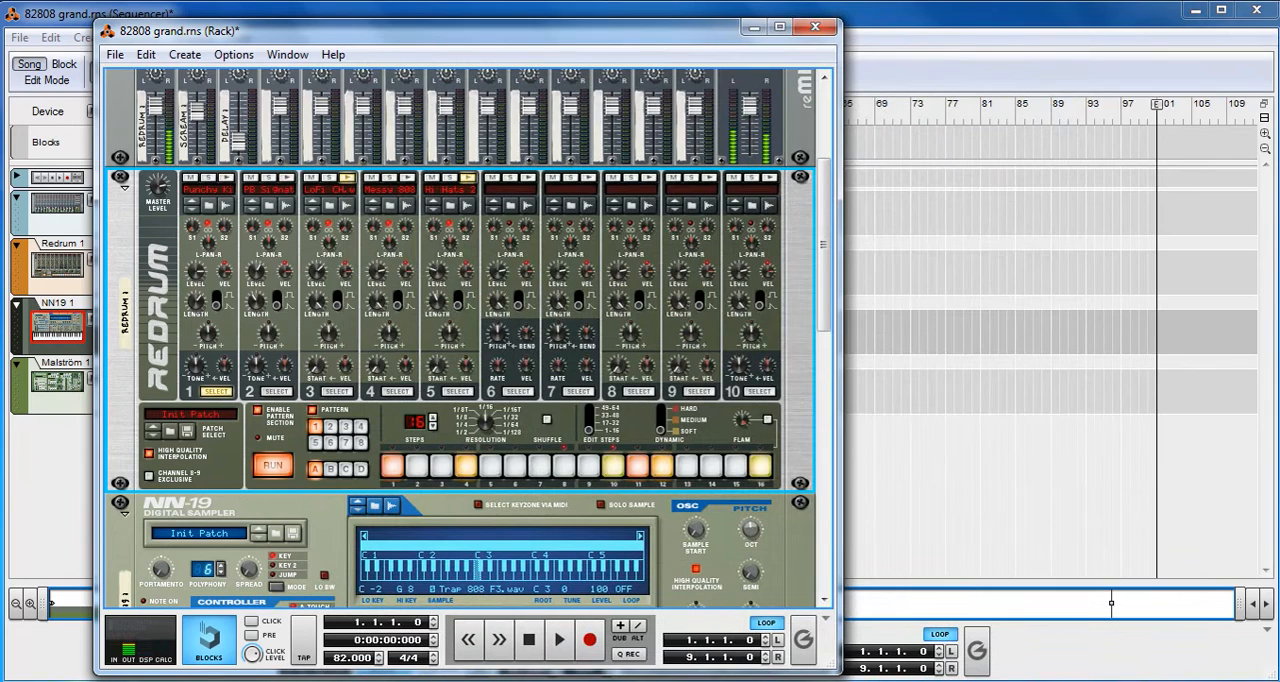
- Play the 82808 grand song from the sequencer, view the NN-19 sampler in the rack, and stop playback
left_click(940, 11)
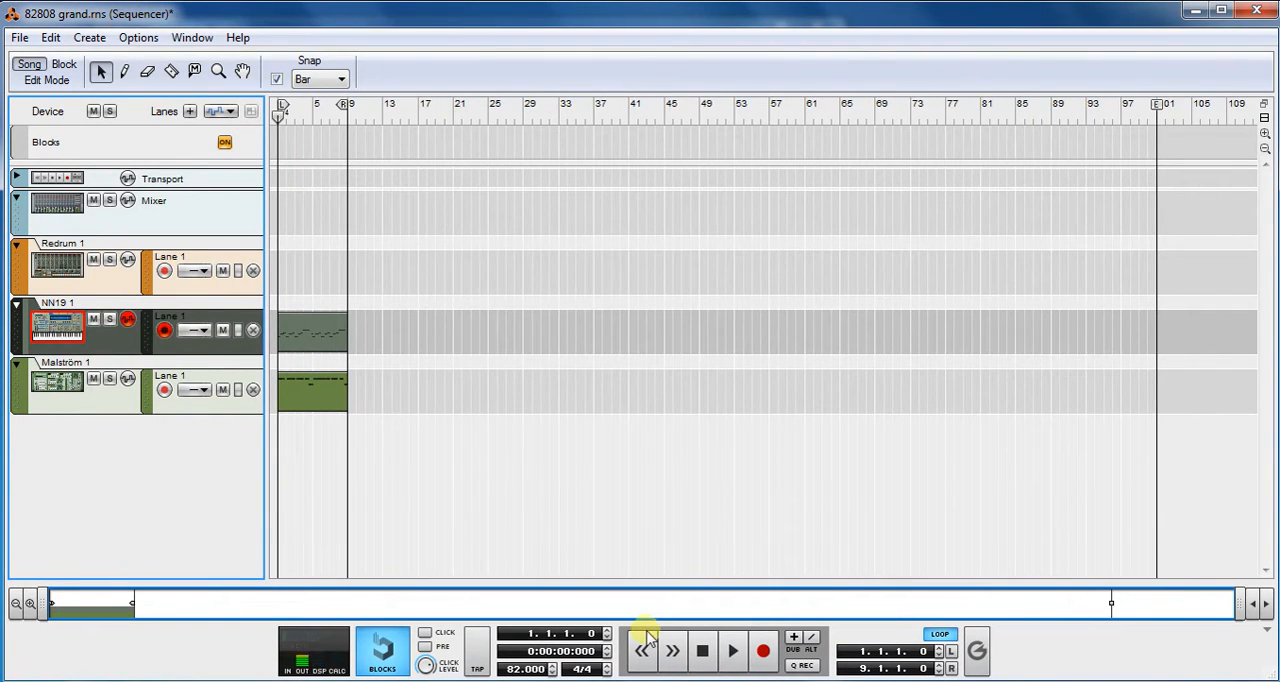
left_click(733, 650)
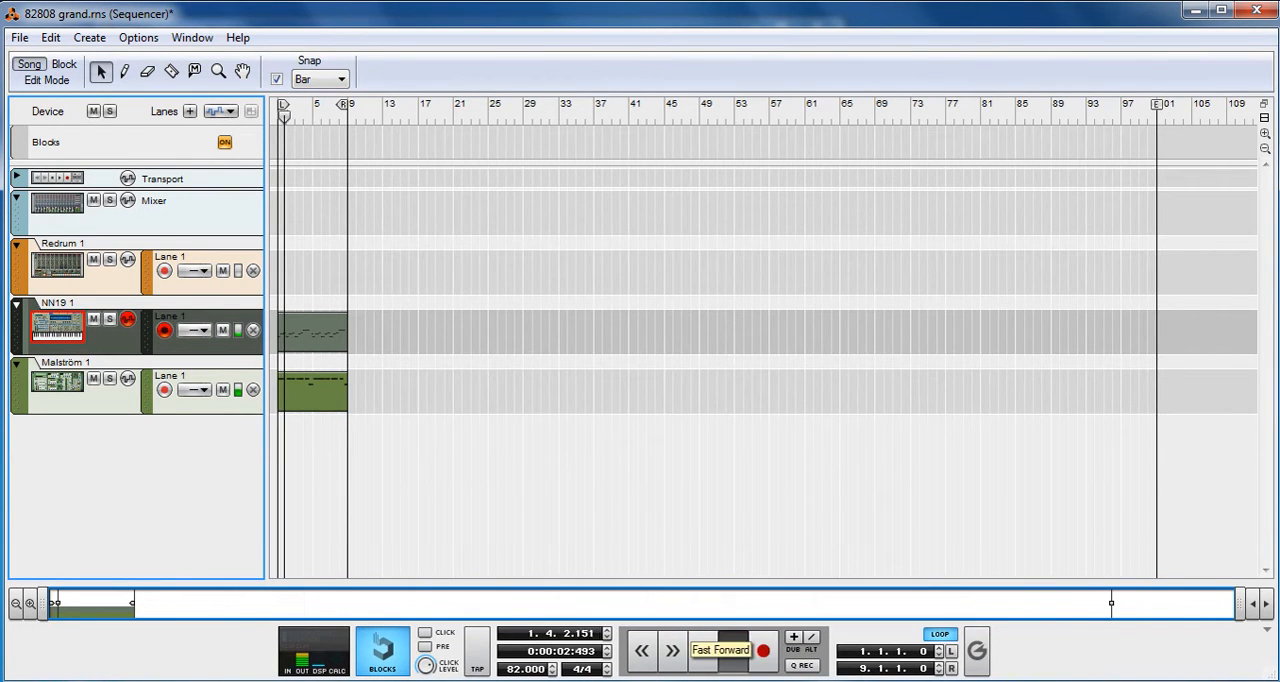
left_click(549, 681)
left_click(510, 628)
left_click_drag(826, 294, 827, 380)
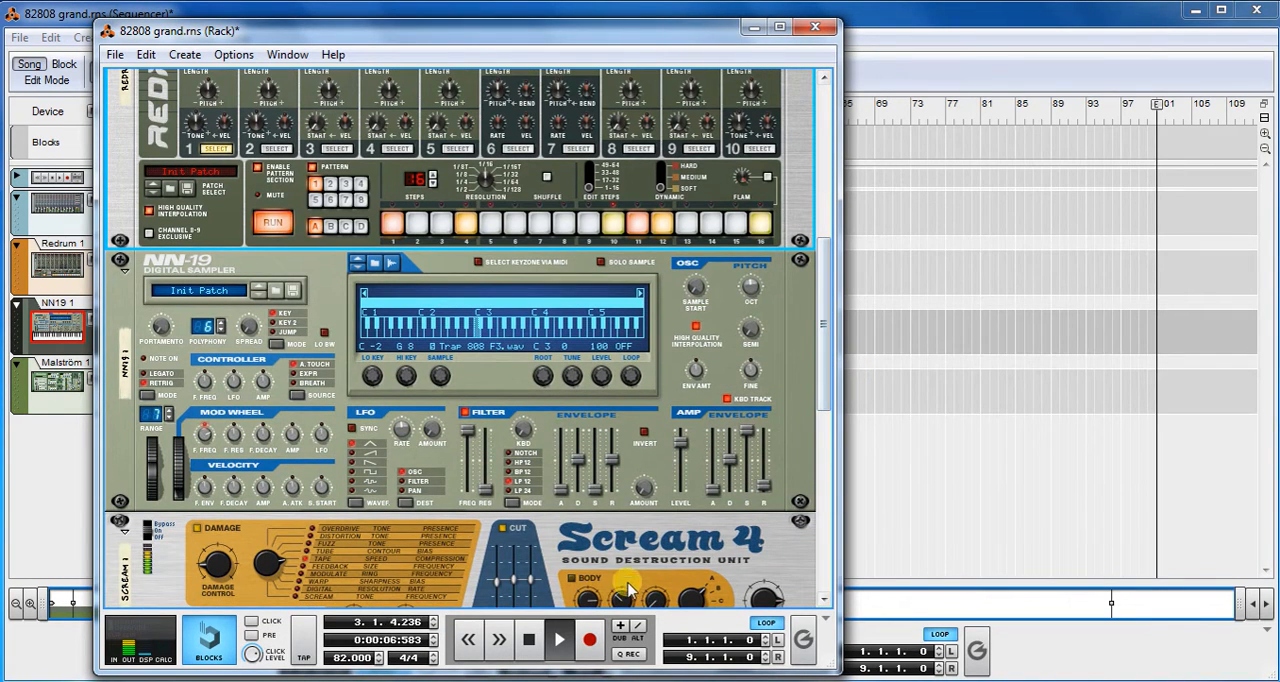
left_click(529, 639)
left_click(530, 640)
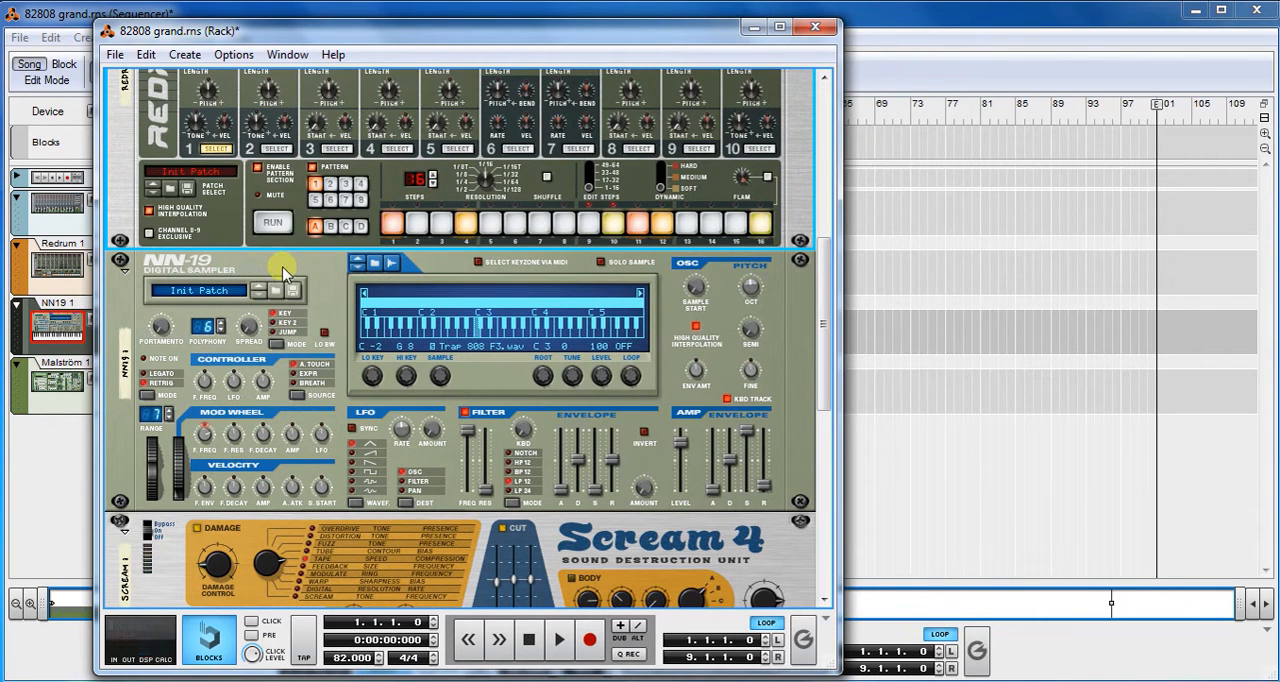
- Browse the NN-19's samples in the Kicks folder and load Trap 808 F3
left_click(373, 264)
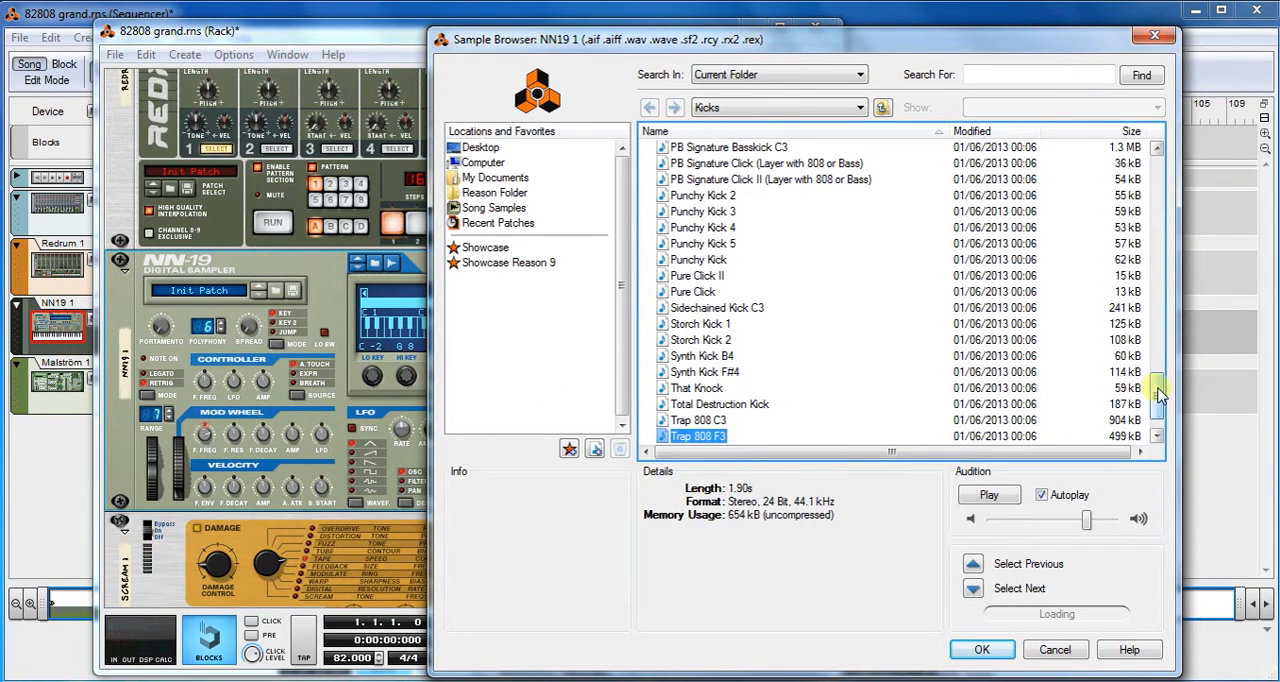
scroll(1156, 400, "down", 1)
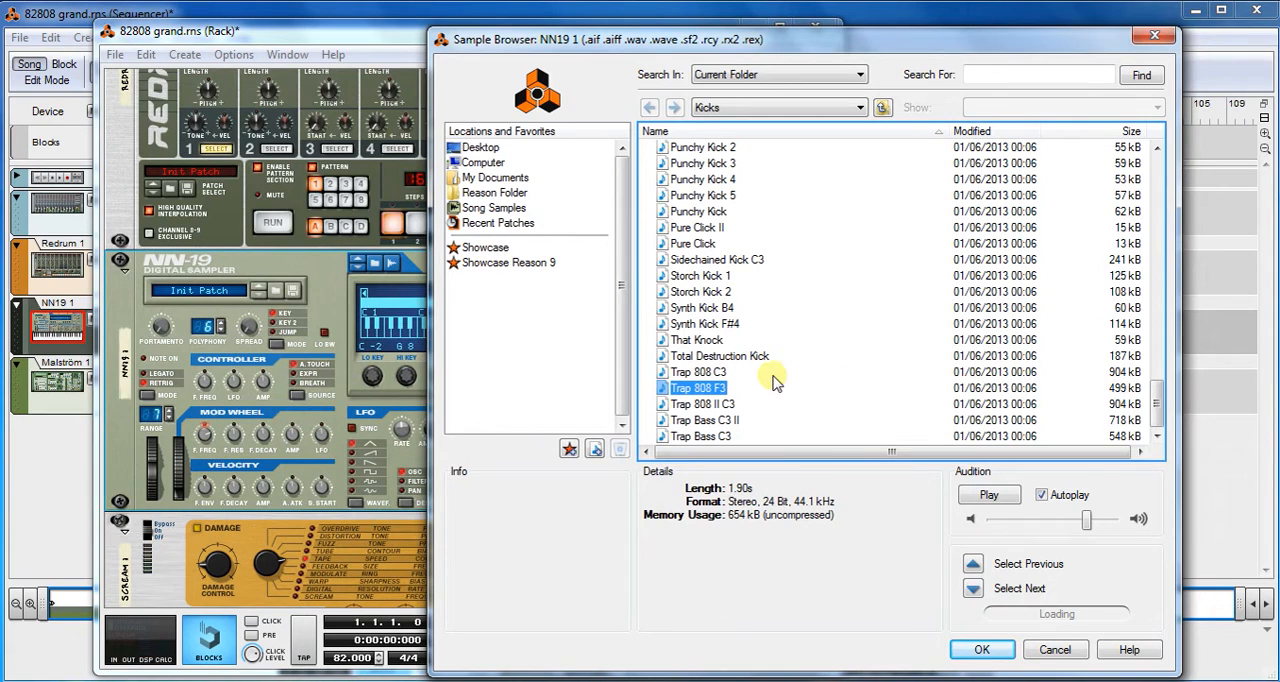
left_click(978, 650)
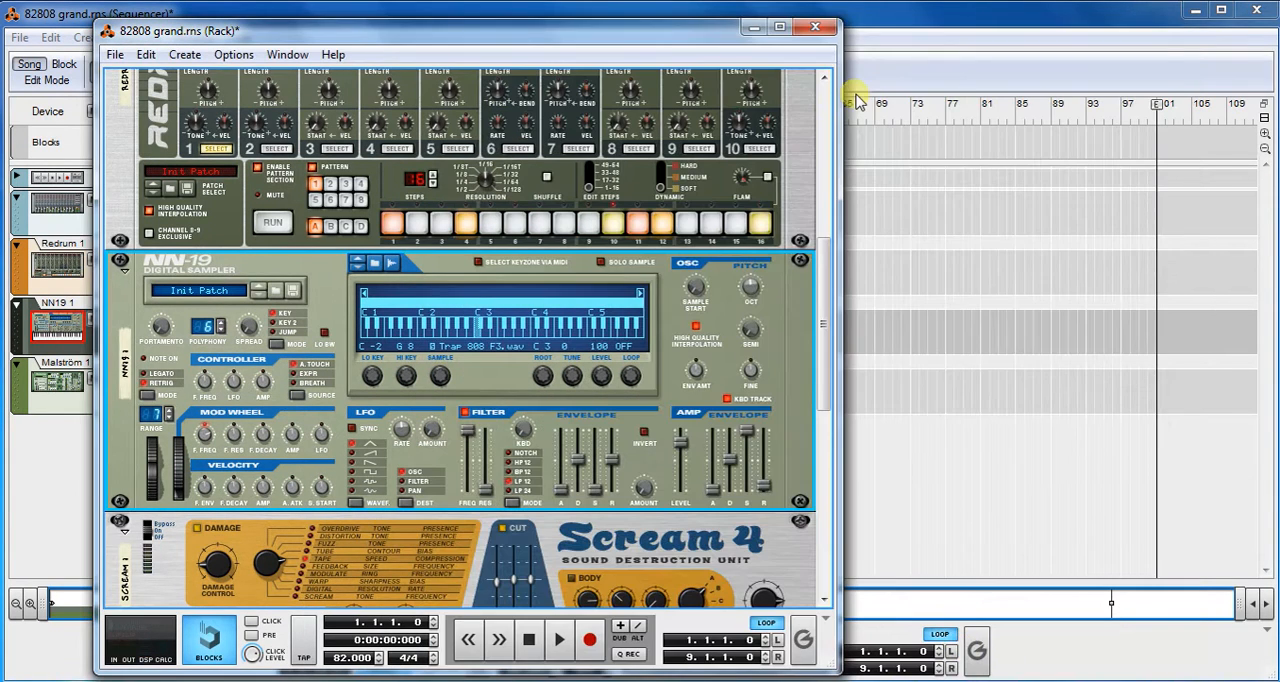
- Show the on-screen piano keys over the sequencer and raise the computer keys' octave to C4
left_click(923, 15)
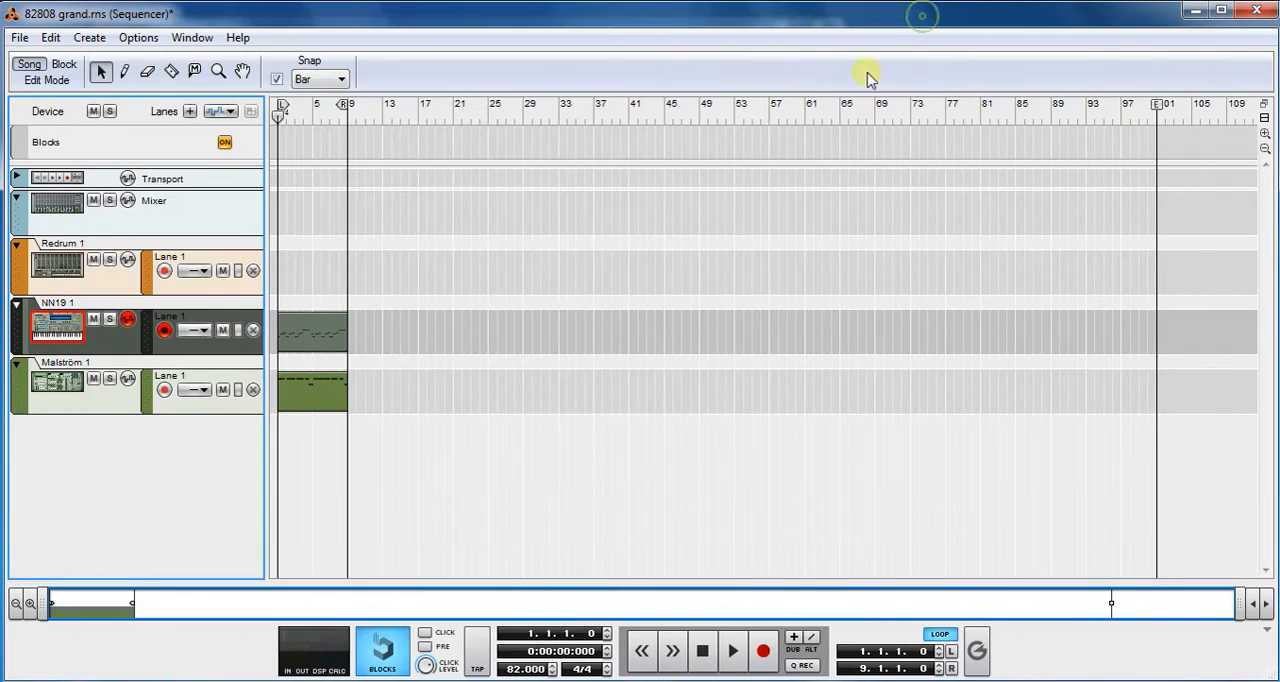
left_click(192, 37)
left_click(240, 135)
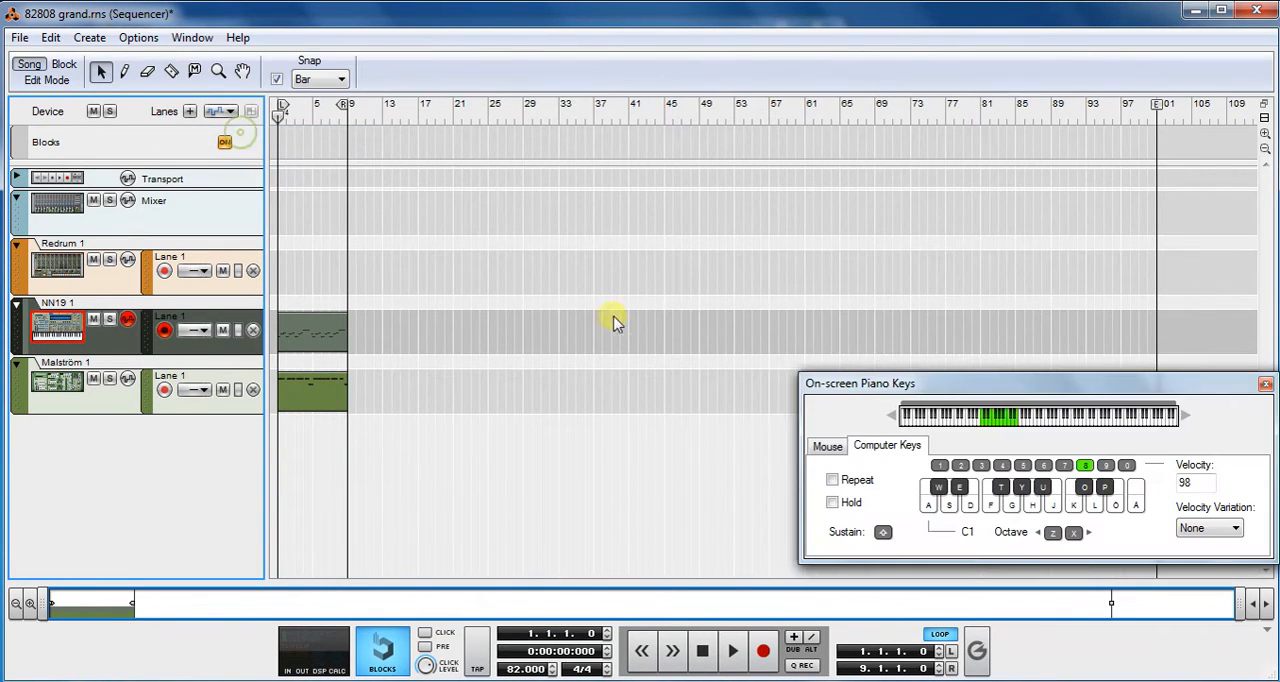
key("x")
key("x")
key("x")
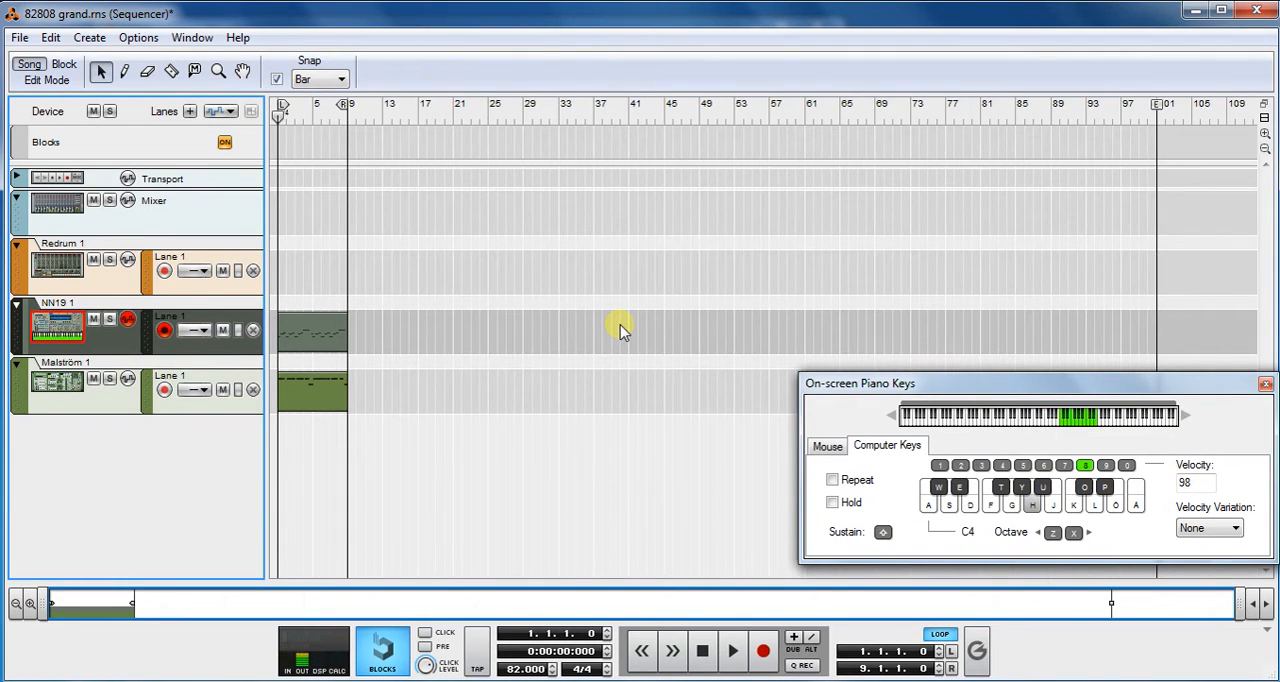
- Lower the computer keys' octave to C2 and audition several NN-19 808 notes
key("z")
key("j")
key("z")
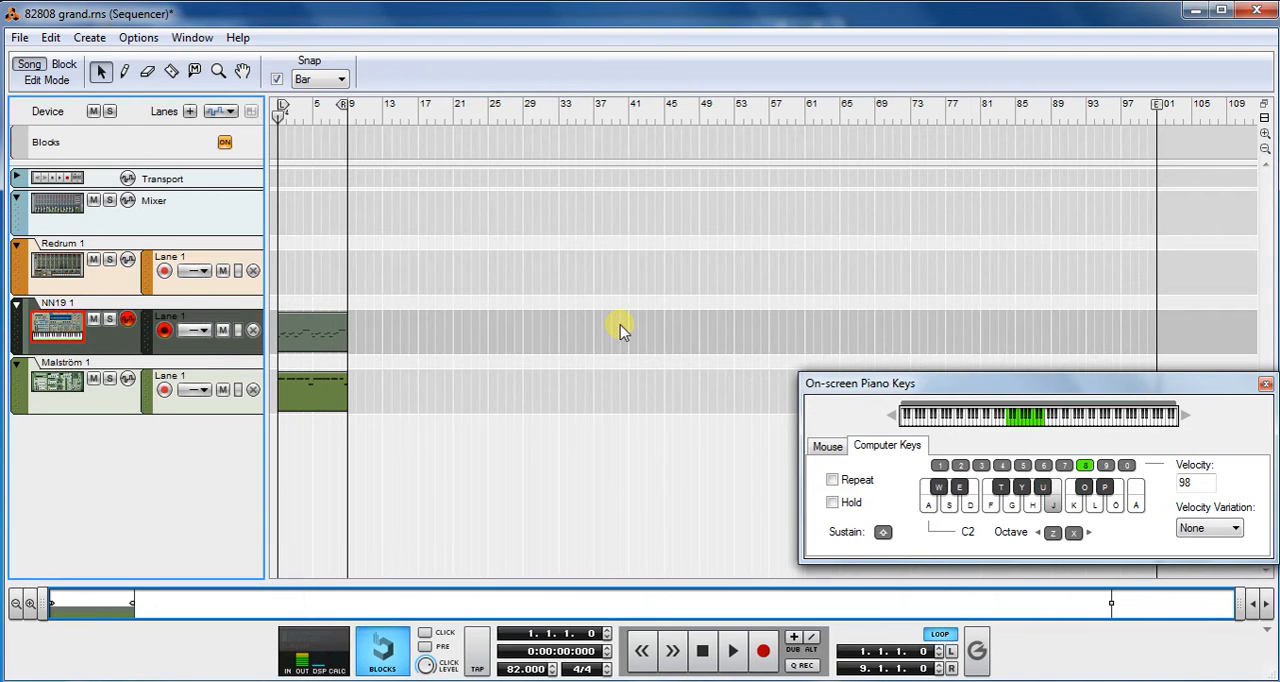
key("j")
key("g")
key("j")
key("h")
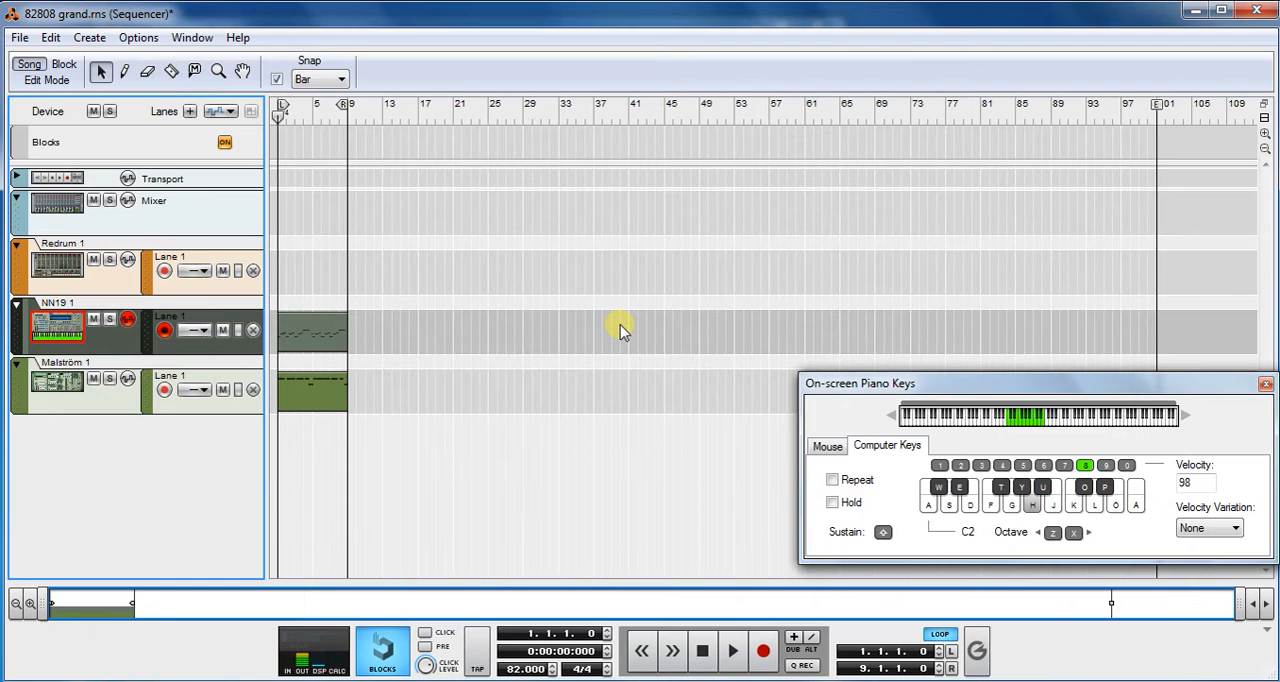
- Play the song, select the Malström 1 track and view its synthesizer in the rack, moving the piano keys aside
key("space")
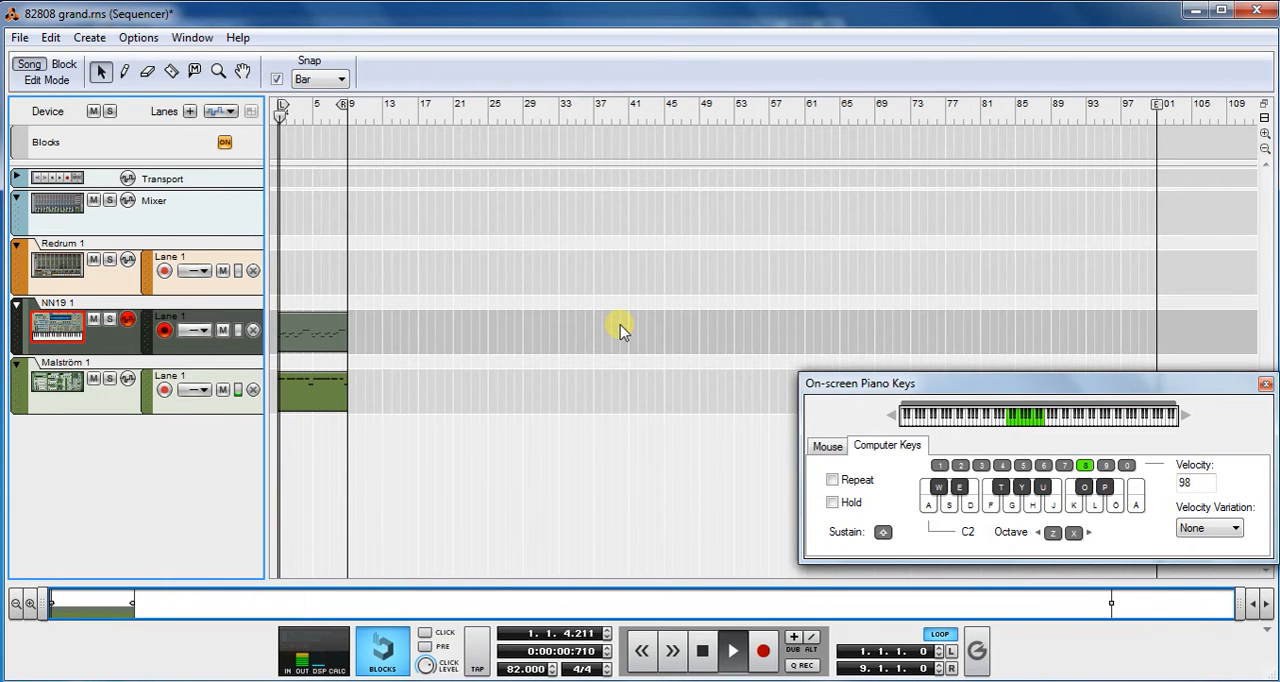
left_click(112, 408)
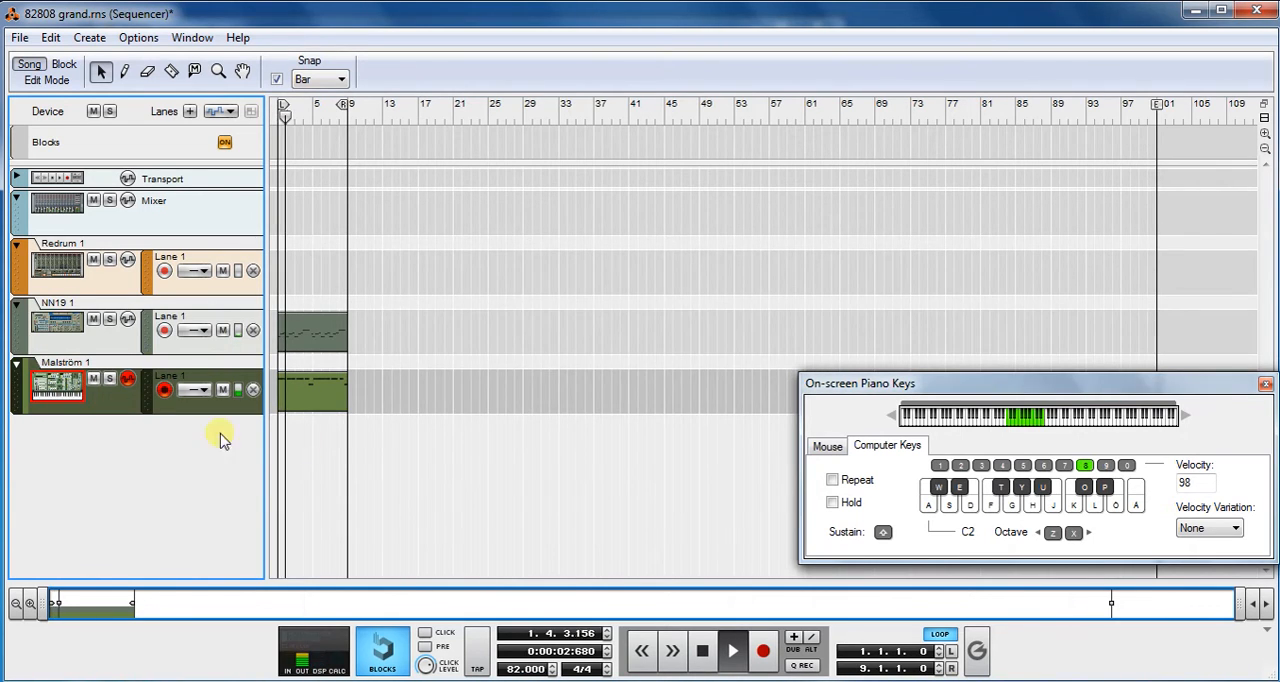
left_click(458, 600)
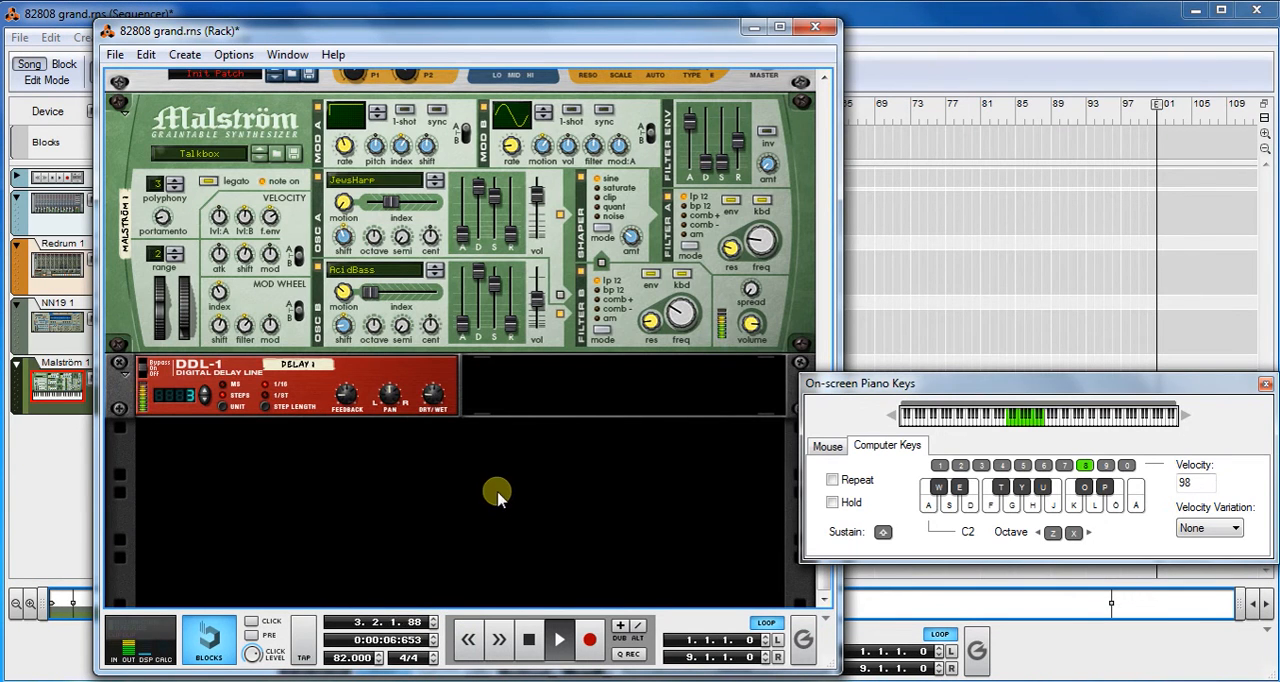
left_click_drag(928, 384, 979, 381)
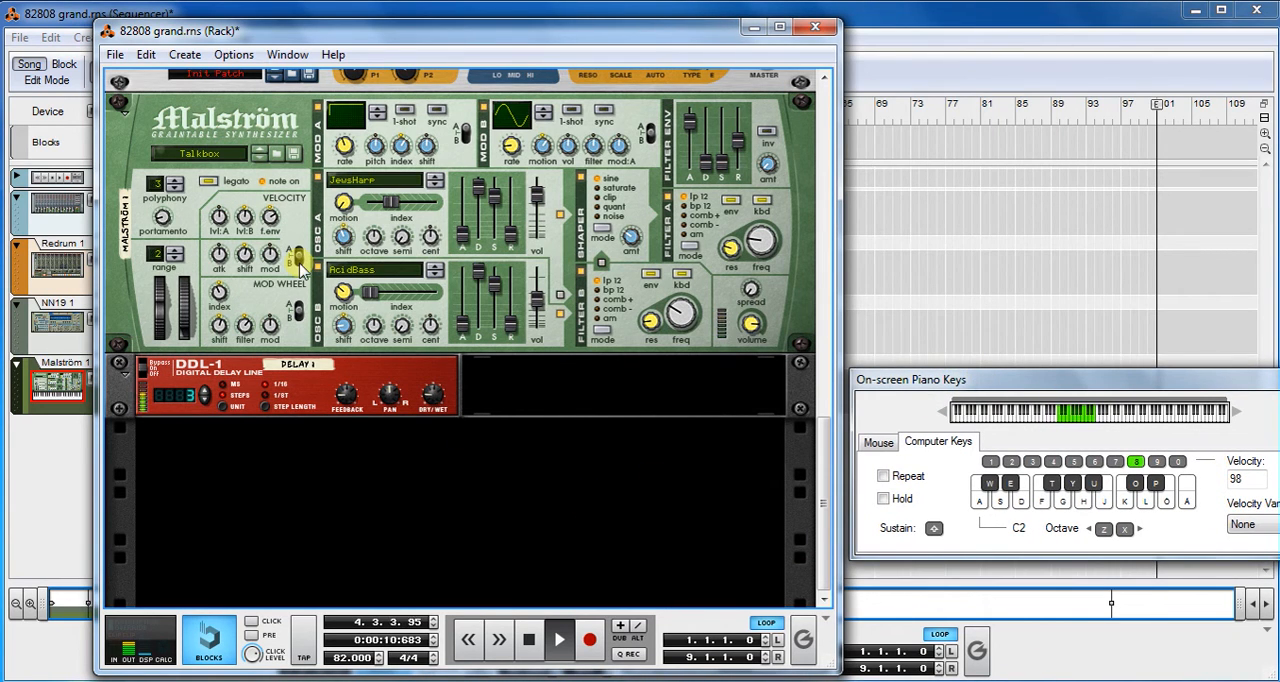
- Stop and rewind the song, and load the Talkbox patch from the MonoSynths folder into the Malström
left_click(531, 641)
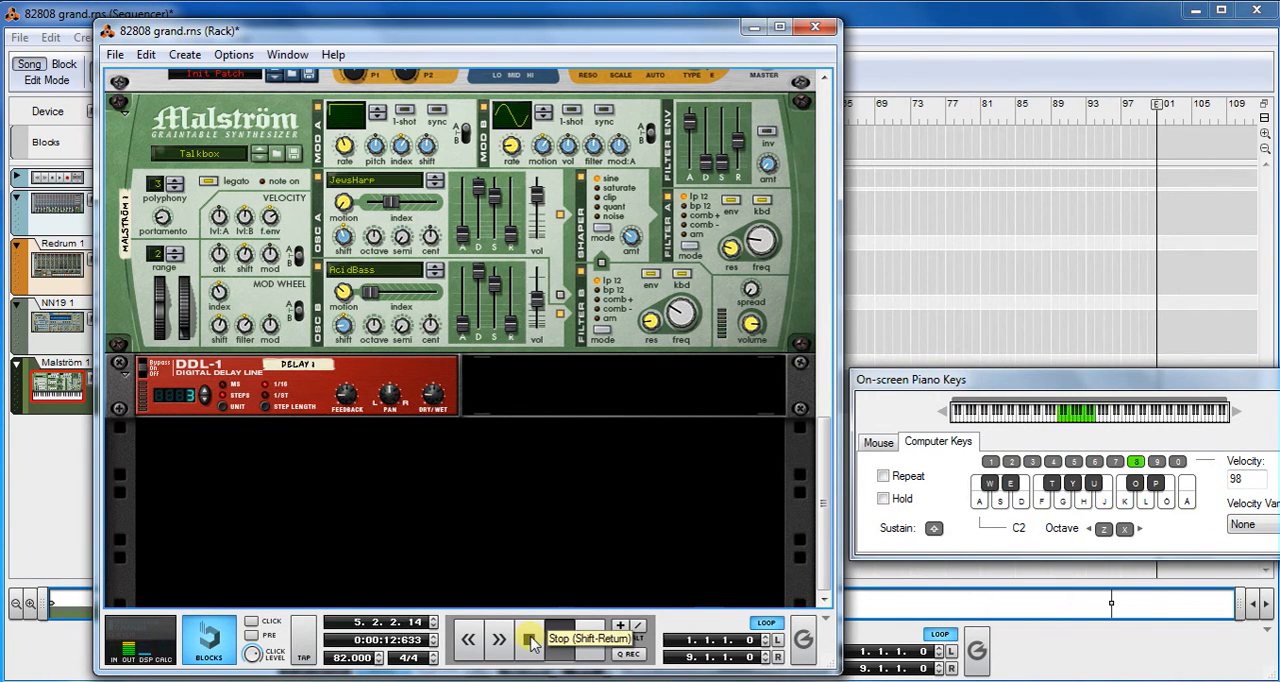
left_click(531, 641)
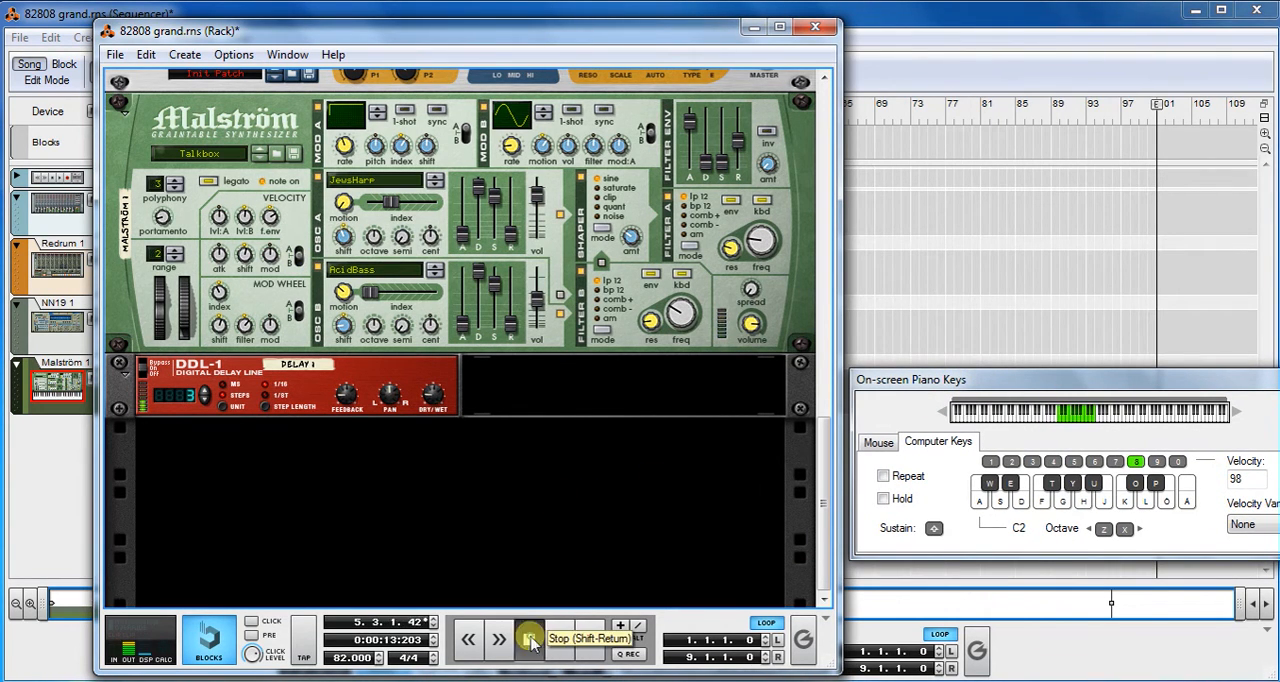
left_click(276, 152)
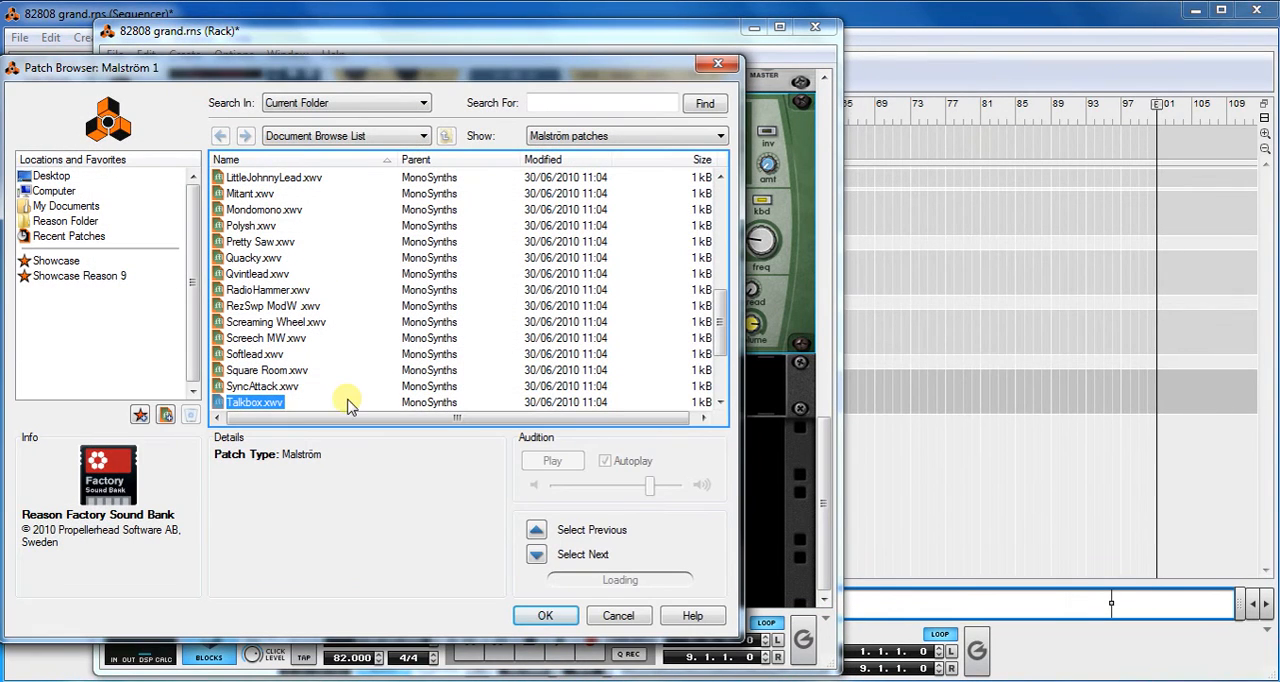
left_click(545, 616)
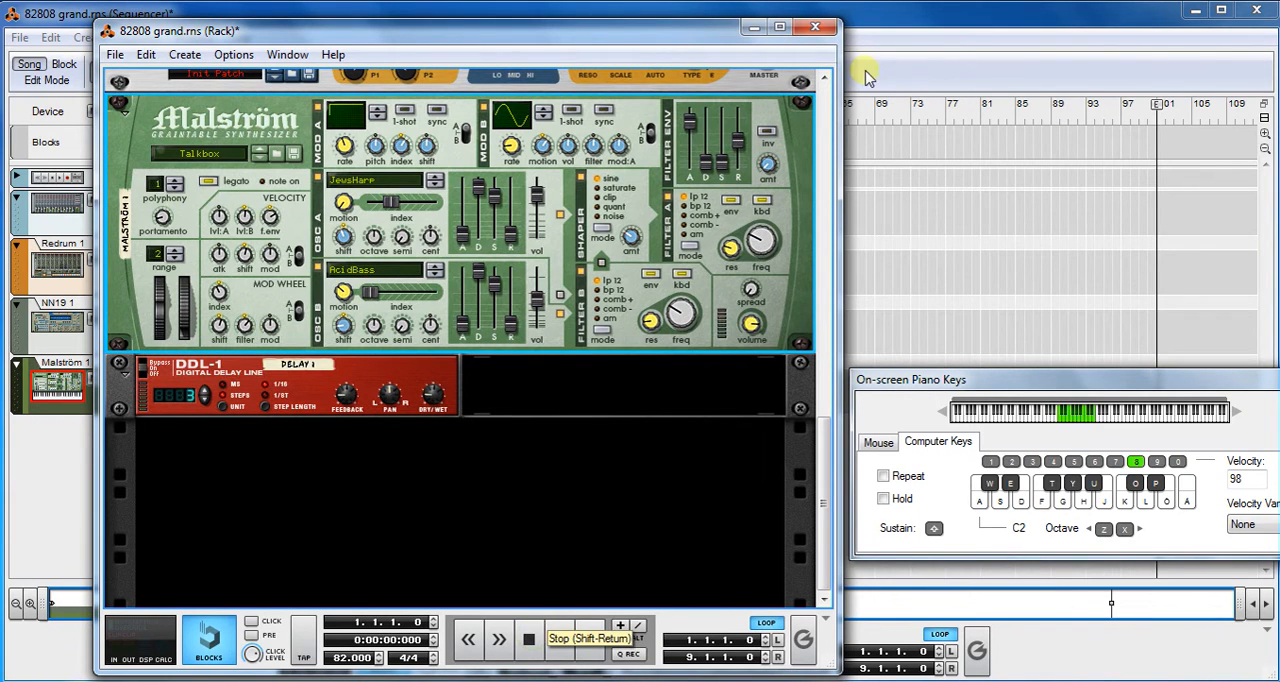
- Return to the sequencer, raise the computer keys' octave to C5 and audition several Malström notes
left_click(923, 15)
left_click(104, 350)
left_click(108, 398)
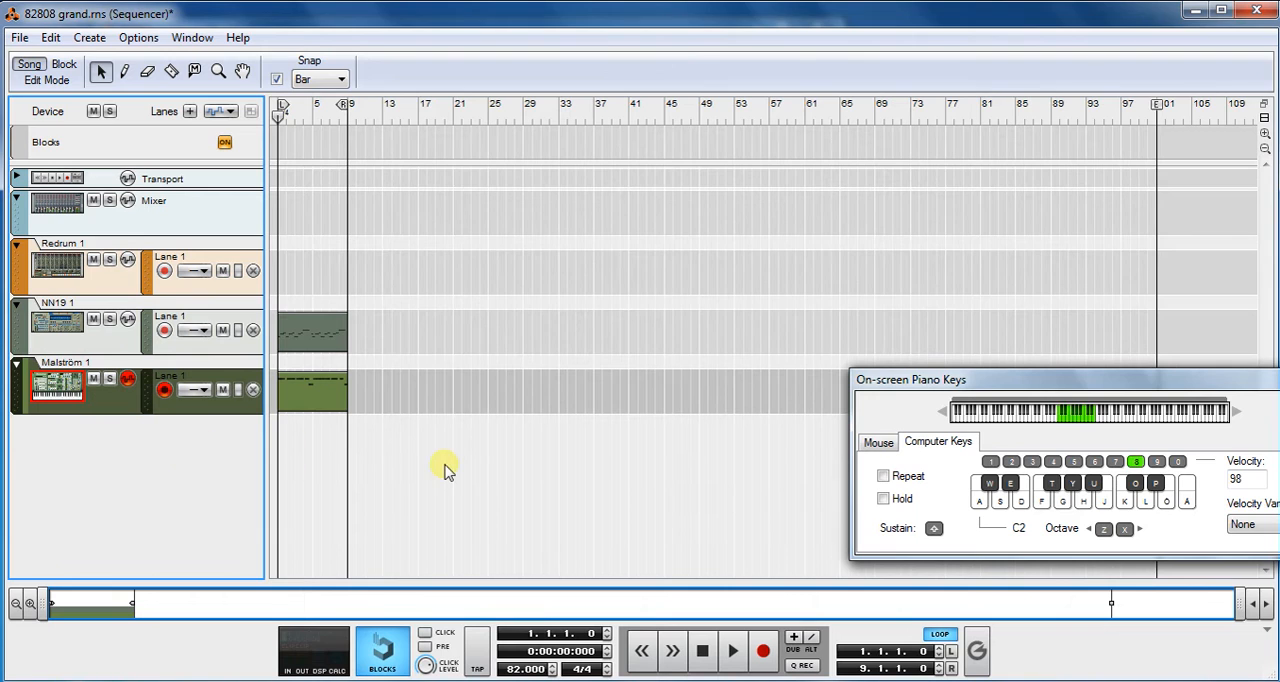
key("x")
key("x")
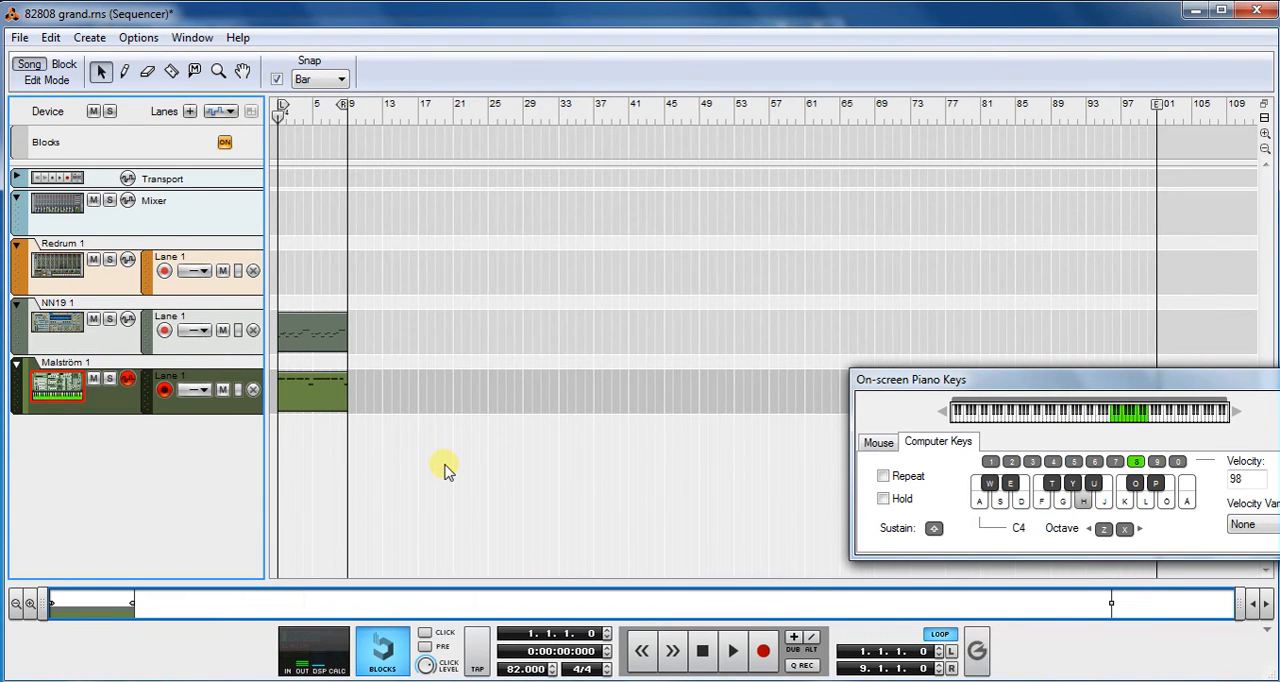
key("x")
key("h")
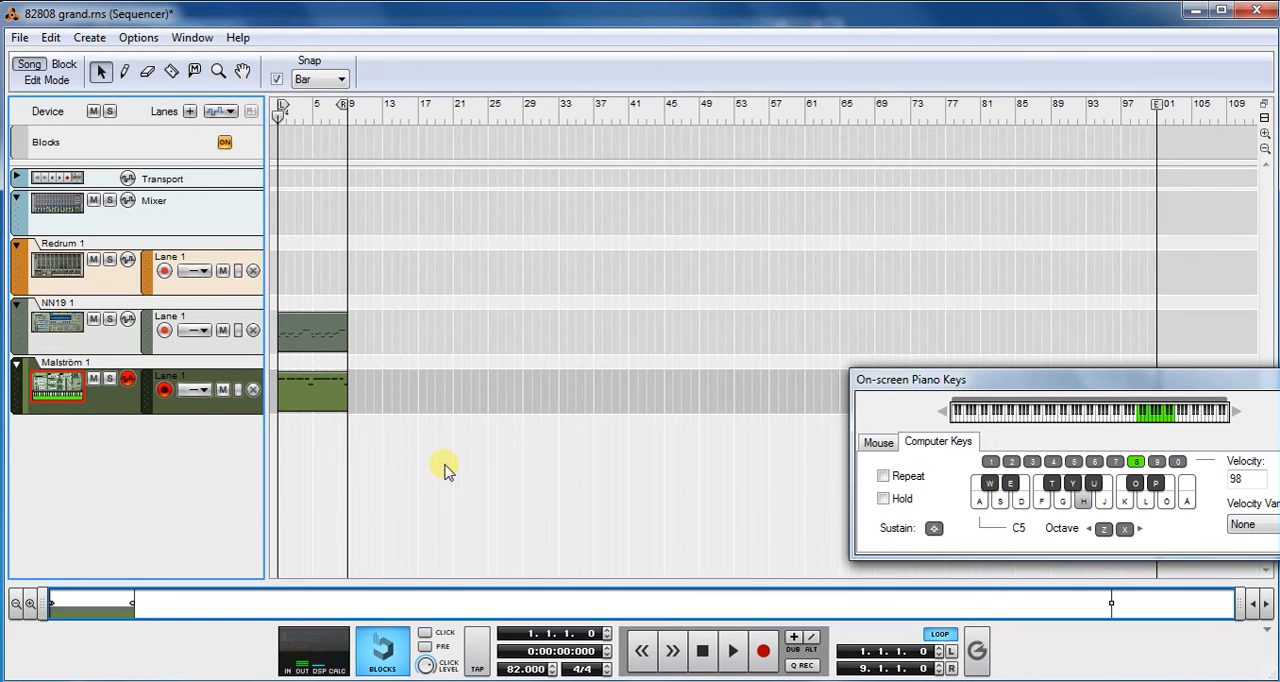
key("j")
key("k")
key("g")
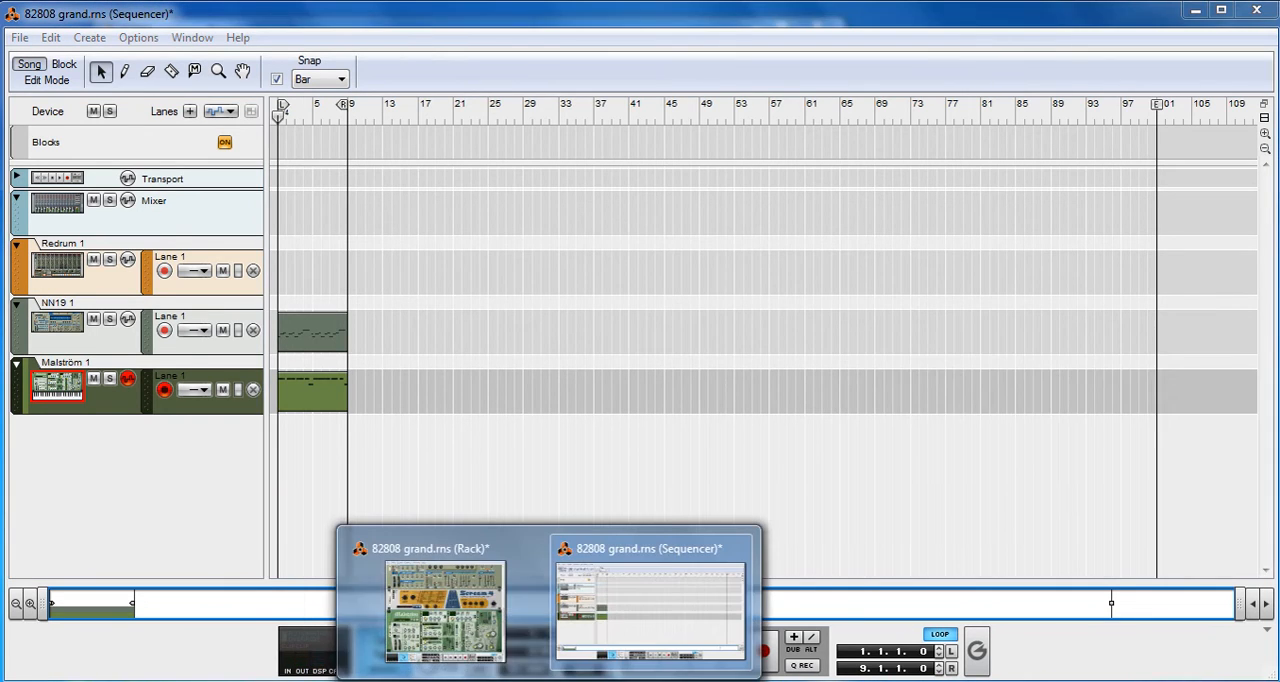
- Start song playback from the rack and follow the NN-19 and Malström tracks in the sequencer
left_click(443, 598)
left_click(559, 639)
left_click(886, 30)
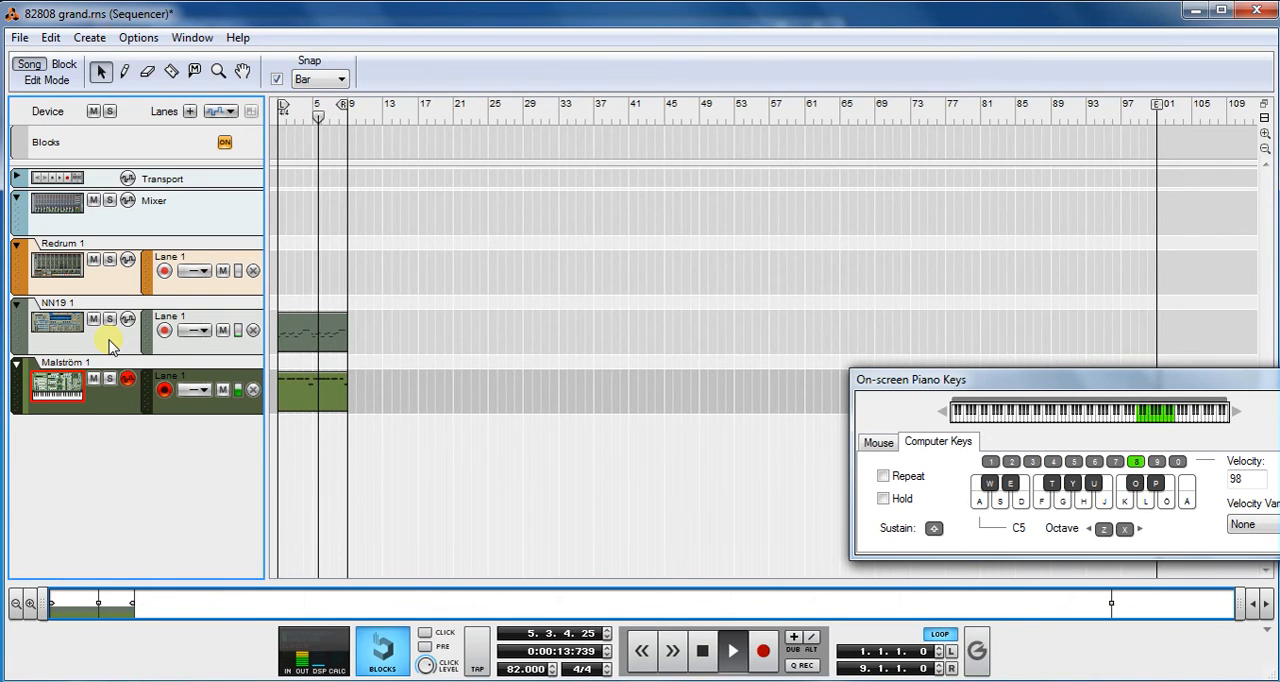
left_click(47, 80)
left_click(47, 80)
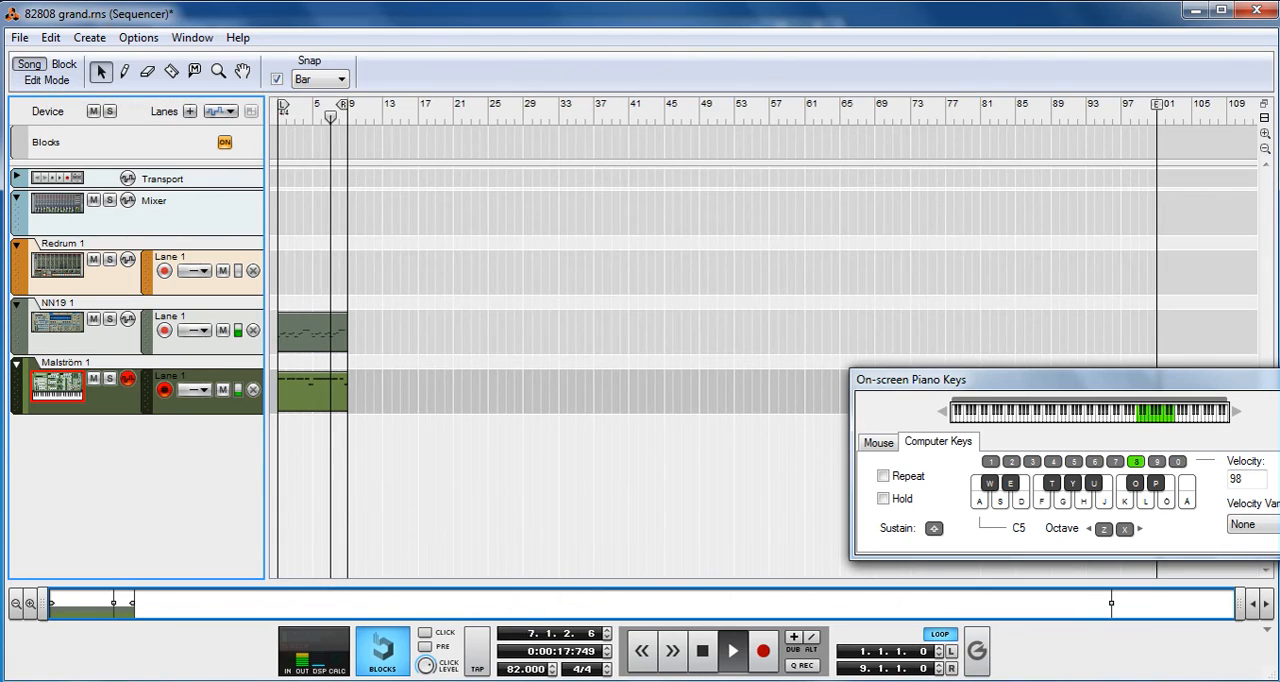
- View the mixer and the Redrum's pattern in the rack during playback, and stop and rewind the song
left_click(548, 680)
left_click(478, 661)
left_click_drag(827, 458, 825, 200)
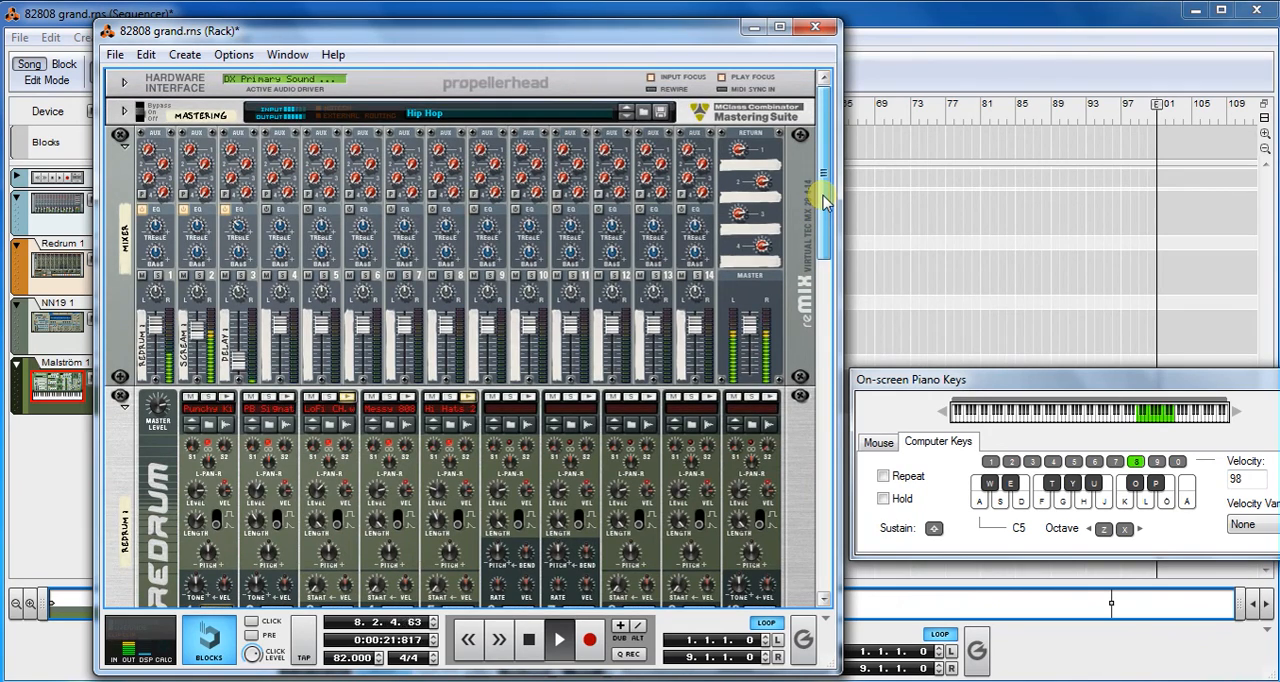
left_click_drag(830, 183, 830, 273)
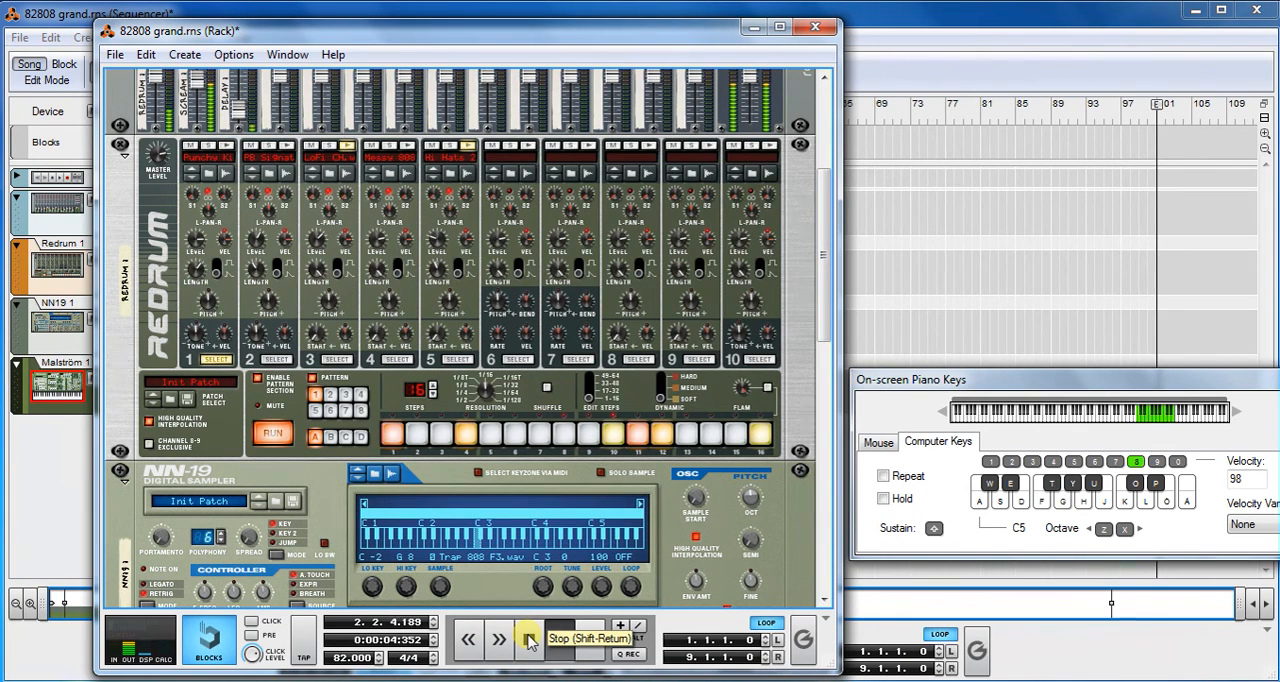
left_click(529, 641)
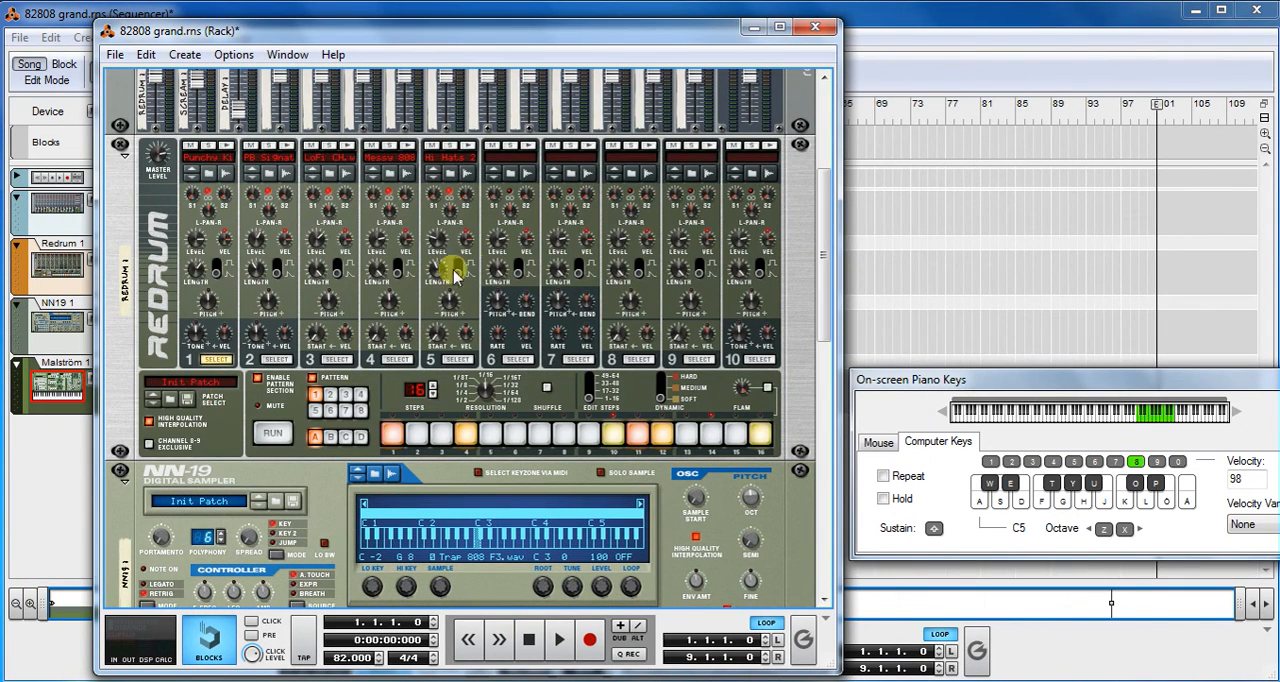
mouse_move(210, 316)
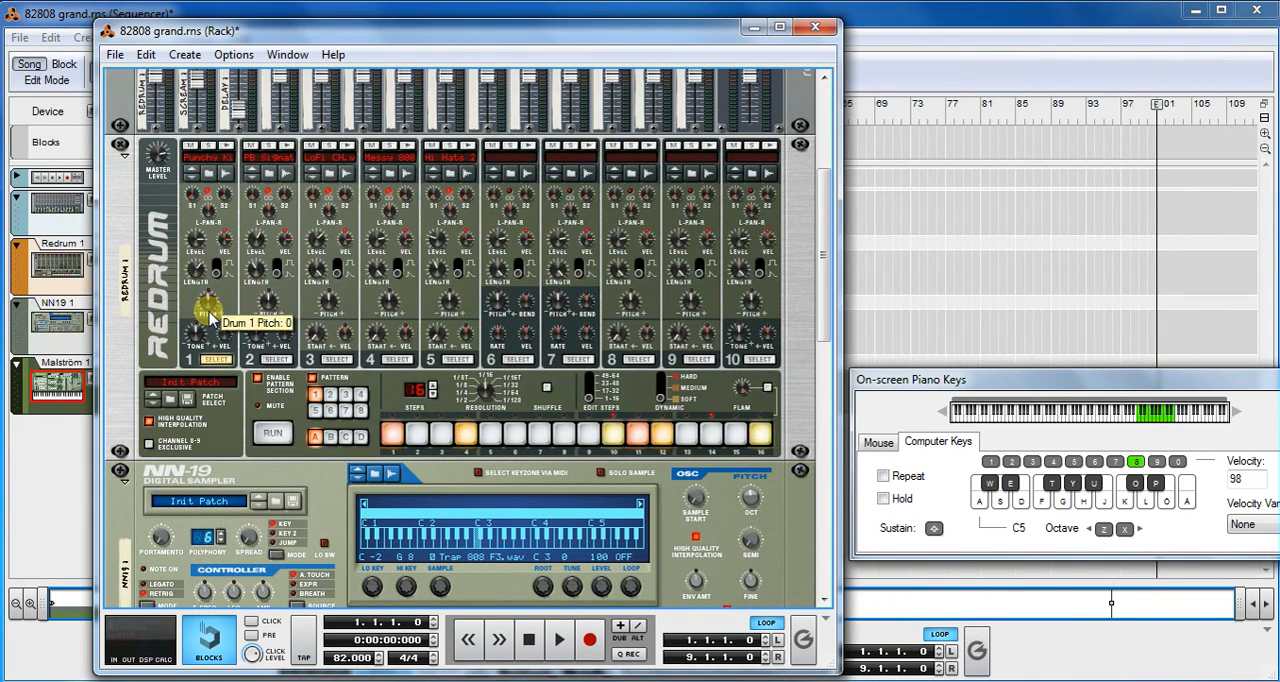